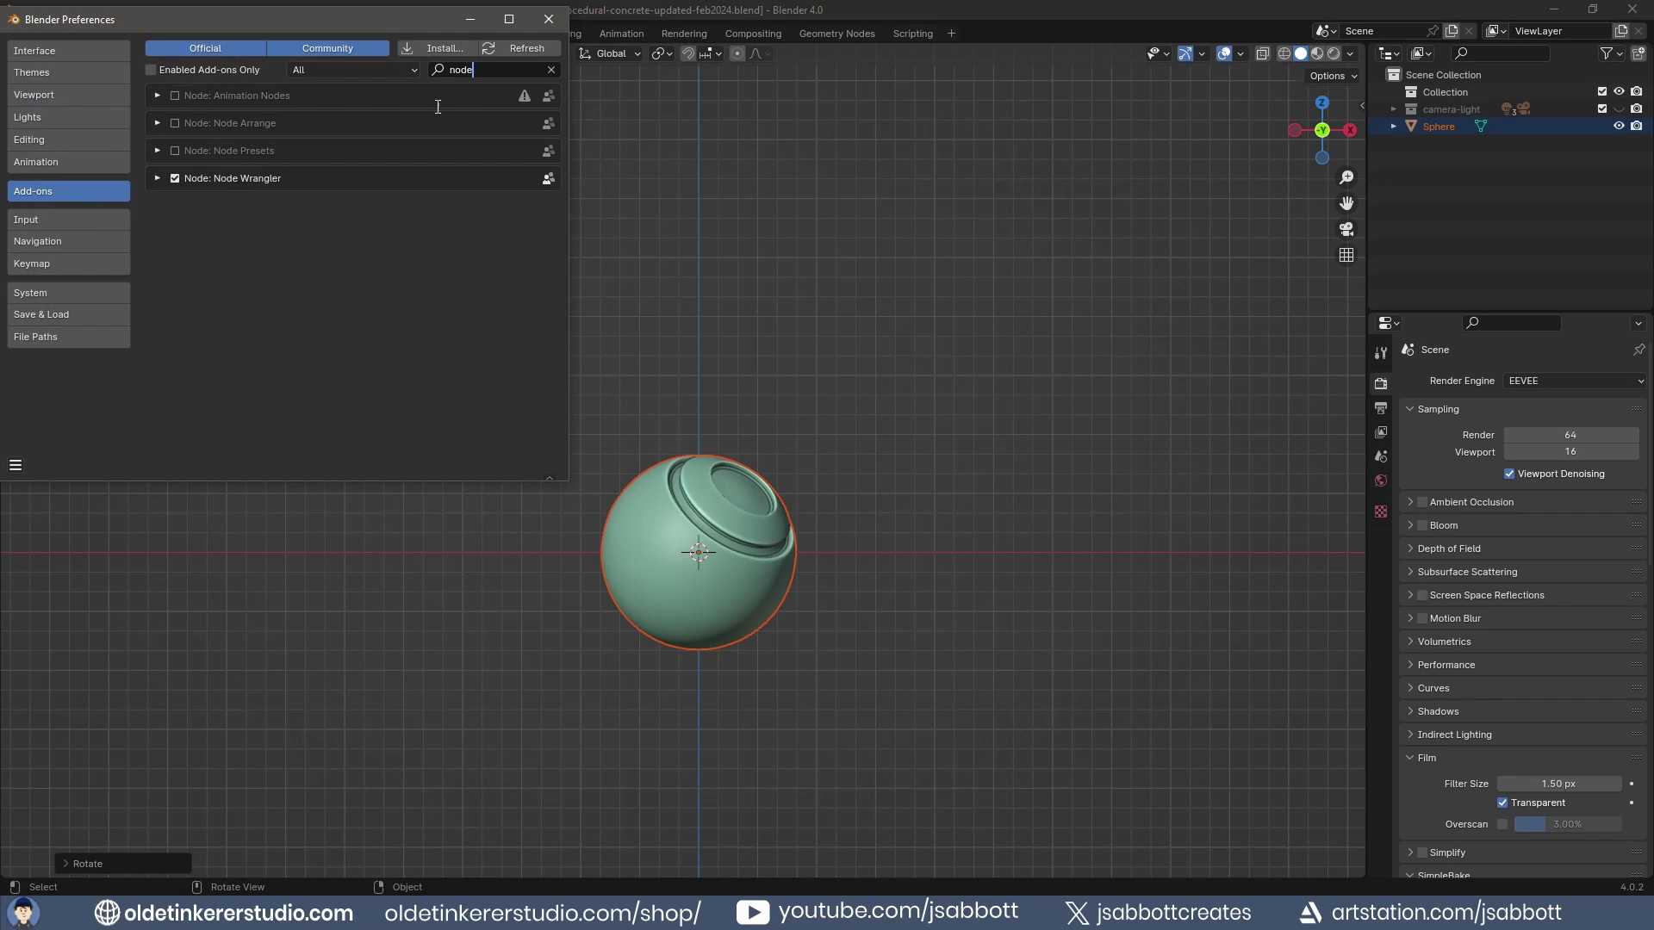
# Enable Node Wrangler from the add-ons list filtered by 'node' and close Preferences
pyautogui.click(178, 182)
pyautogui.click(549, 19)
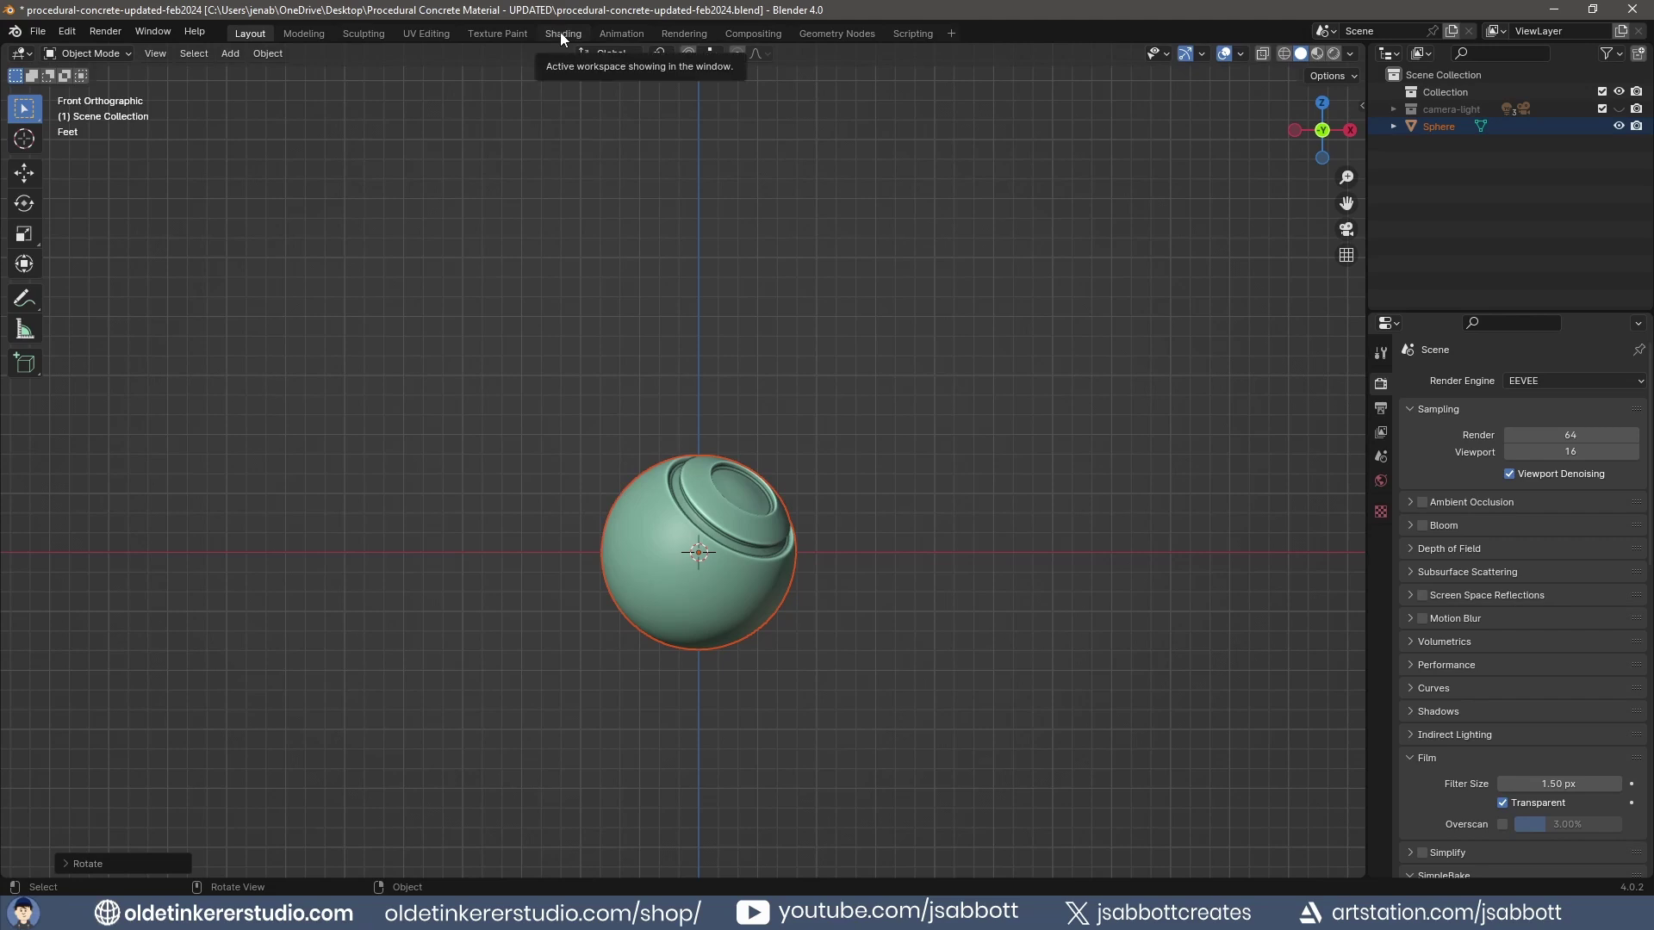
# In the Shading workspace, select the sphere and rename its material to 'concrete'
pyautogui.click(562, 32)
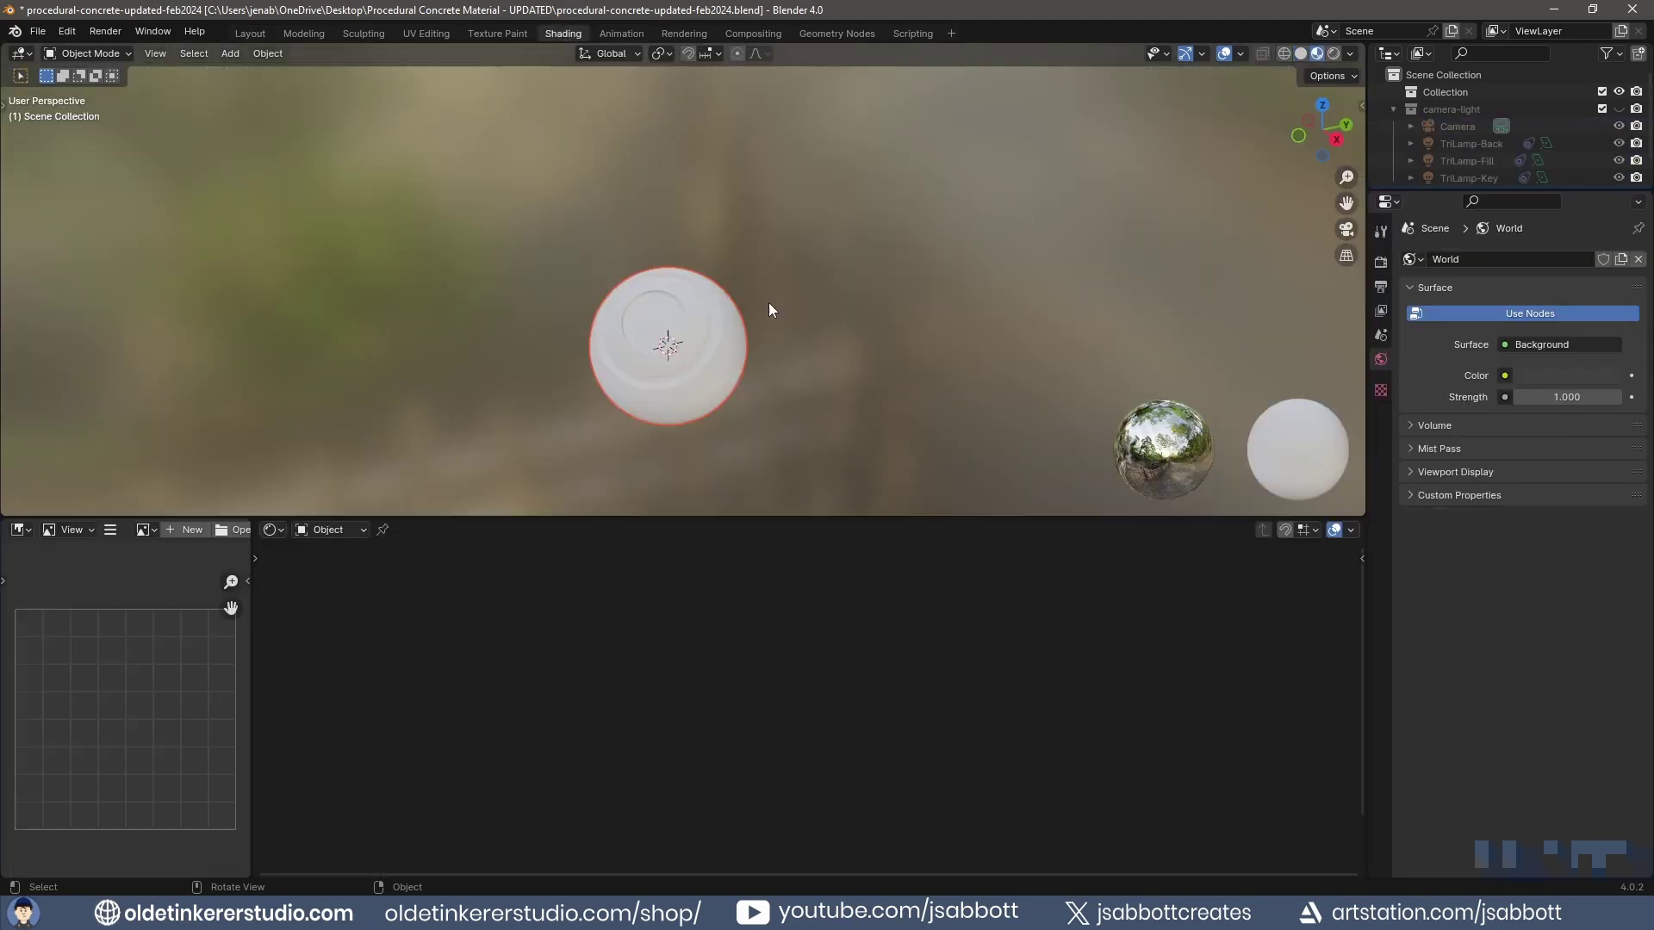
pyautogui.moveTo(682, 387); pyautogui.dragTo(777, 380, button='middle')
pyautogui.click(763, 380)
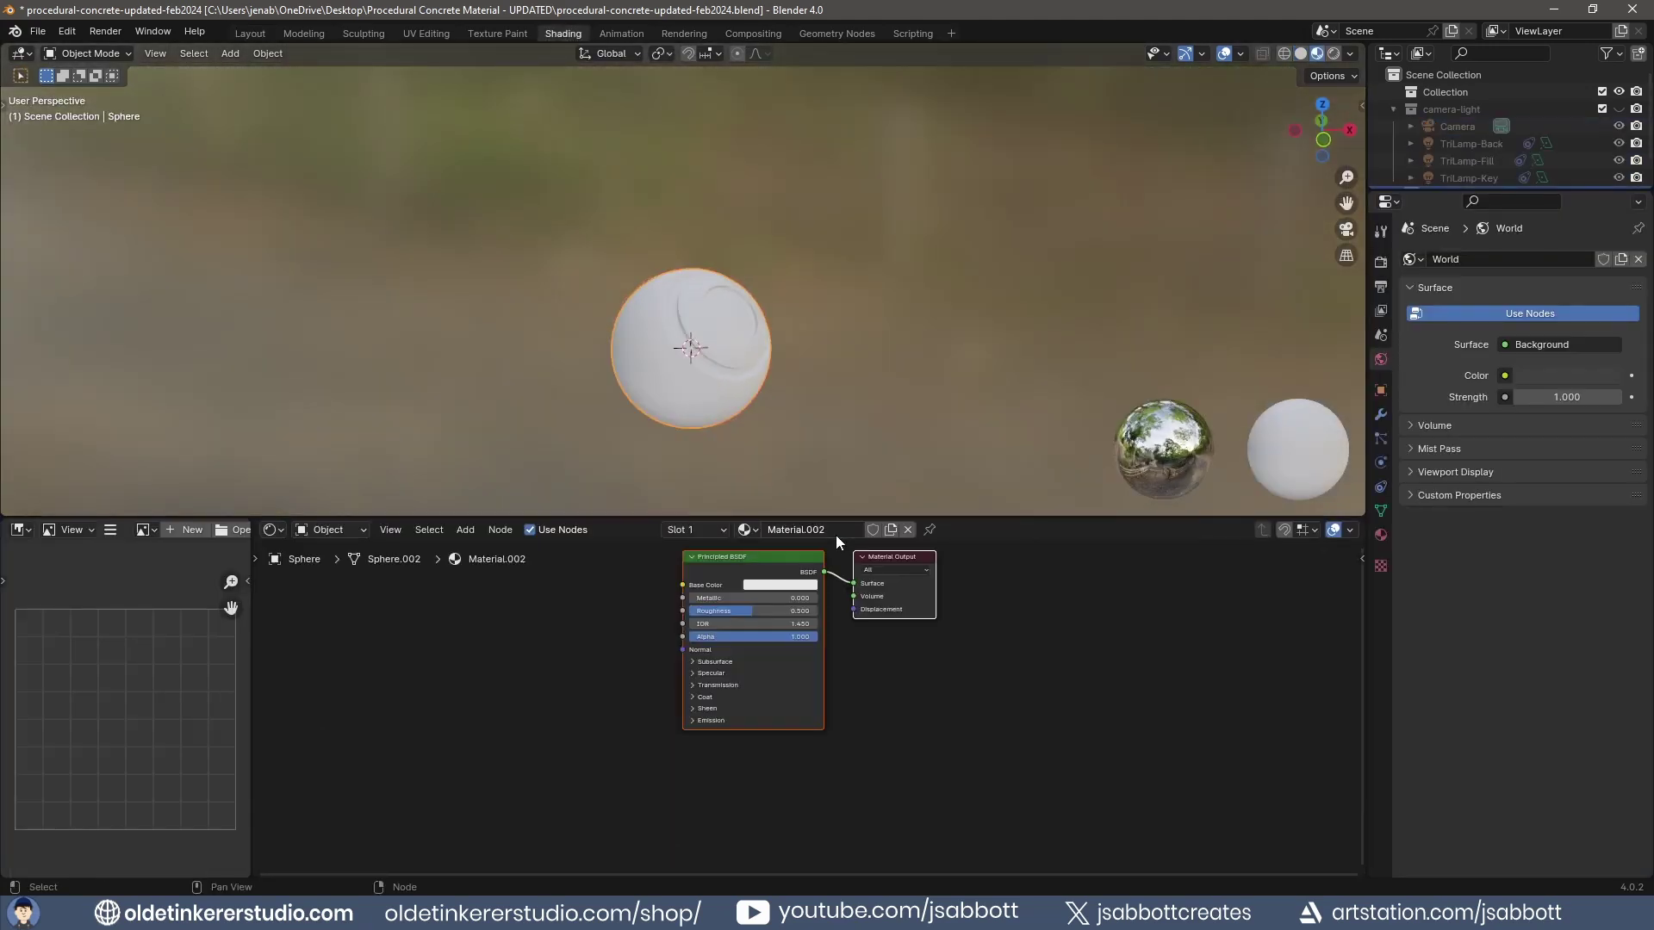
pyautogui.click(834, 529)
pyautogui.write('concrete')
pyautogui.press('Return')
# Enlarge the node editor and set the Base Color hex to 9E9E9E
pyautogui.moveTo(865, 515); pyautogui.dragTo(853, 367)
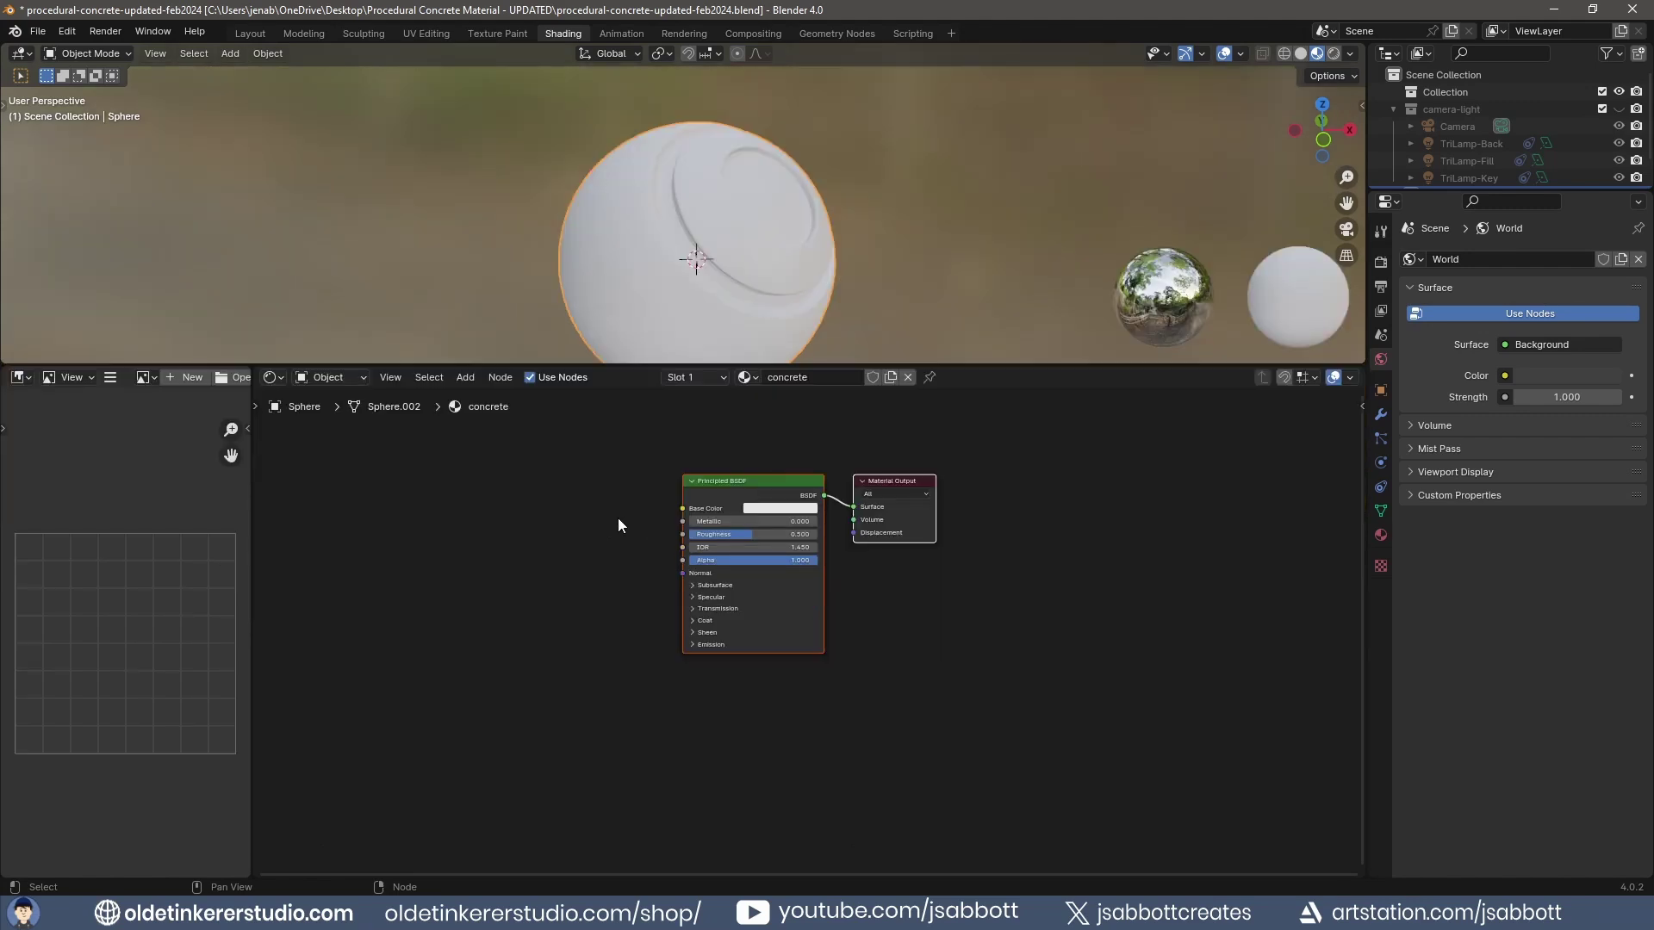
pyautogui.click(783, 510)
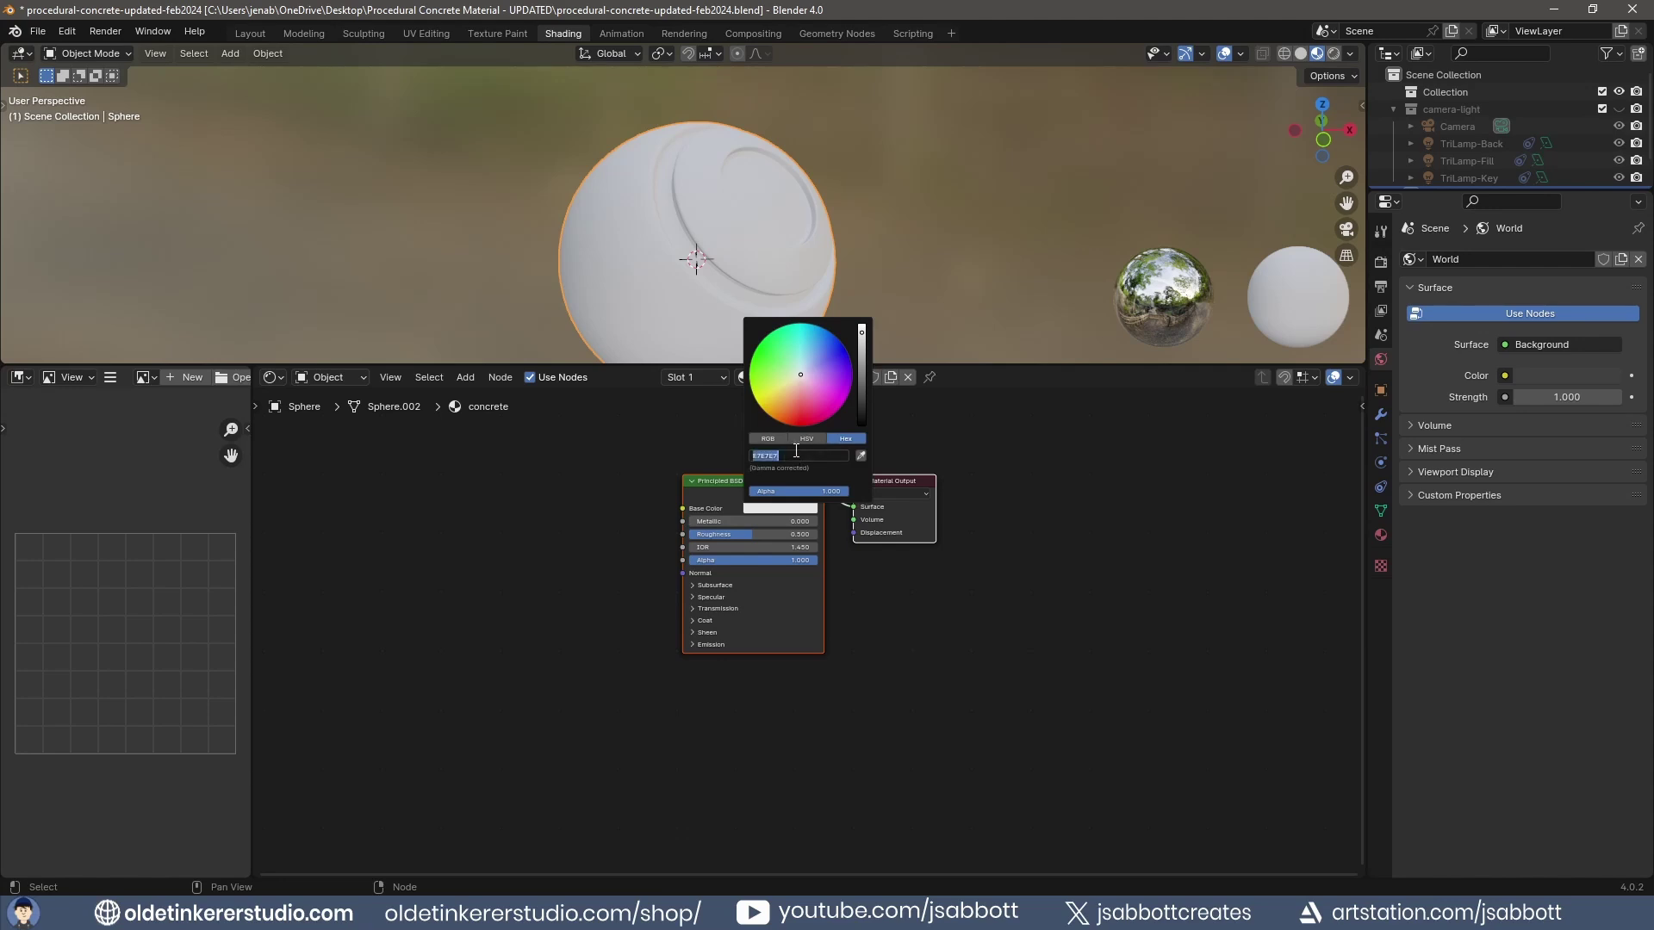
pyautogui.write('9E9E9E')
pyautogui.press('Return')
# Add a Musgrave Texture node and link its Height output to Base Color
pyautogui.hotkey('shift', 'a')
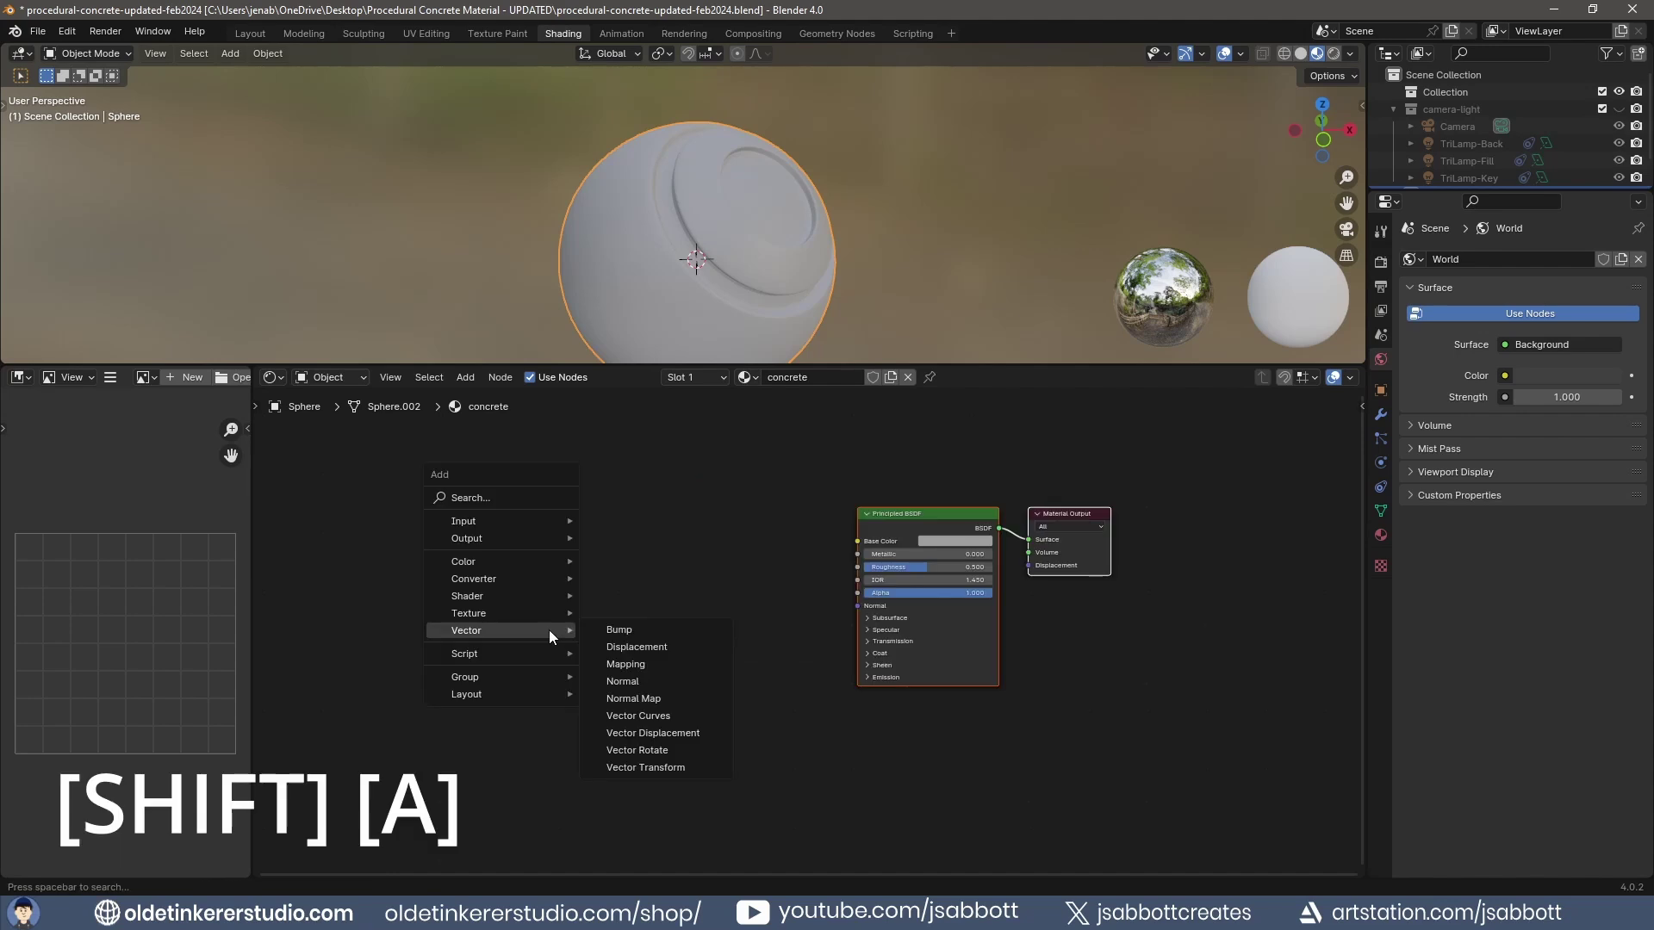
pyautogui.moveTo(549, 613)
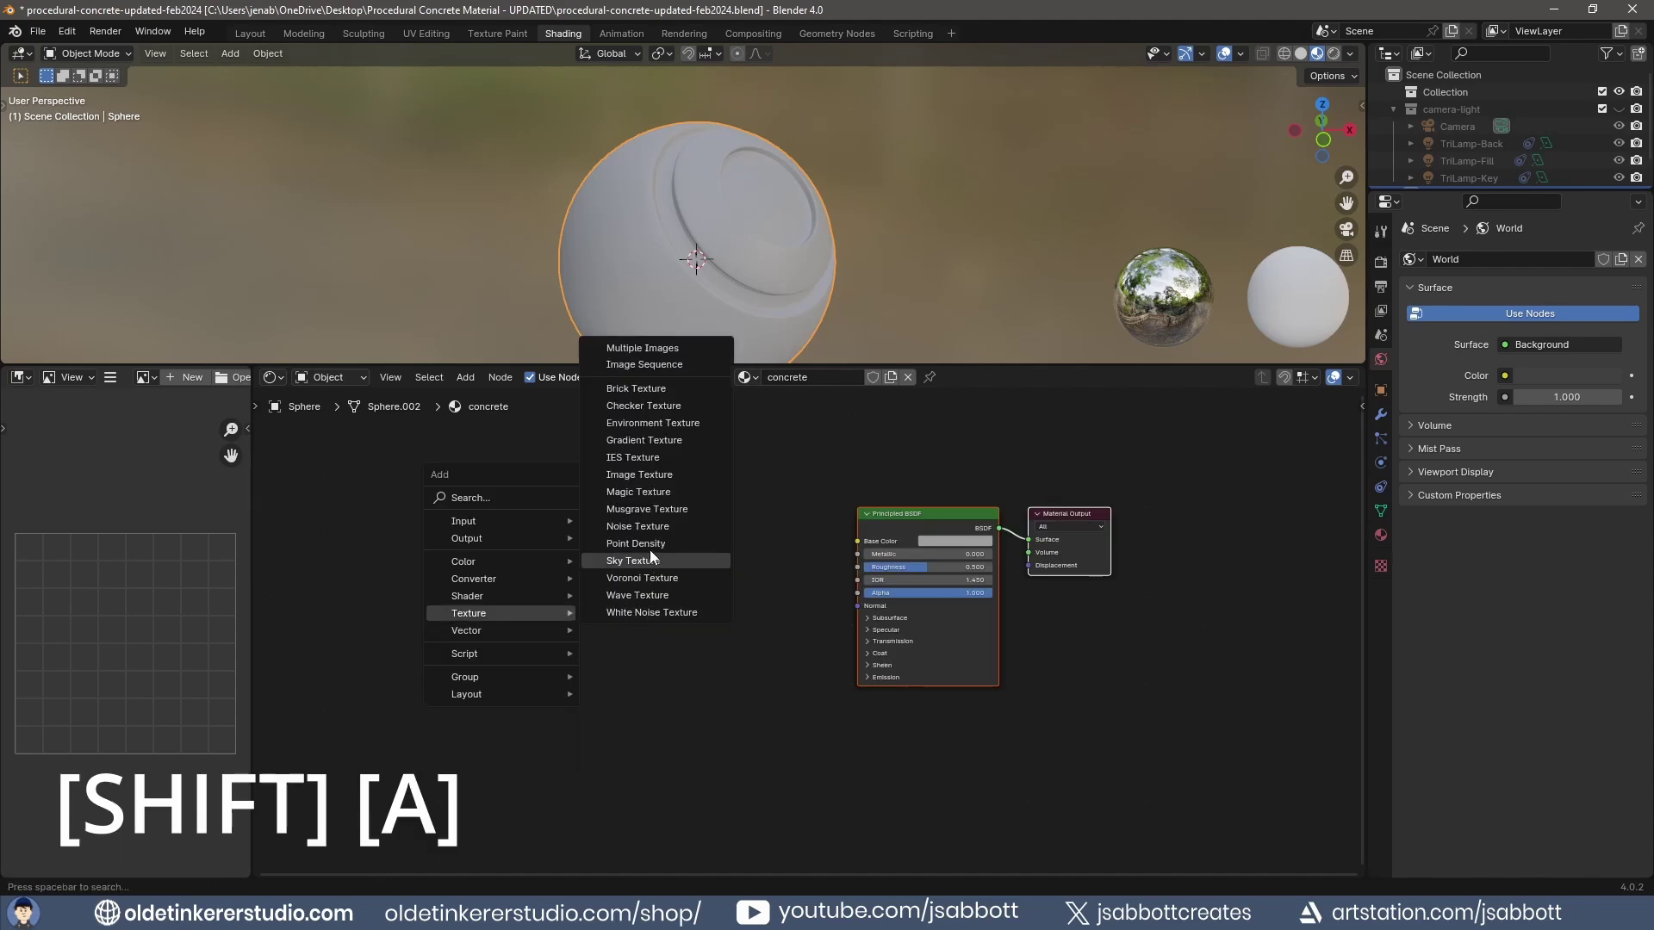
pyautogui.click(654, 511)
pyautogui.click(567, 528)
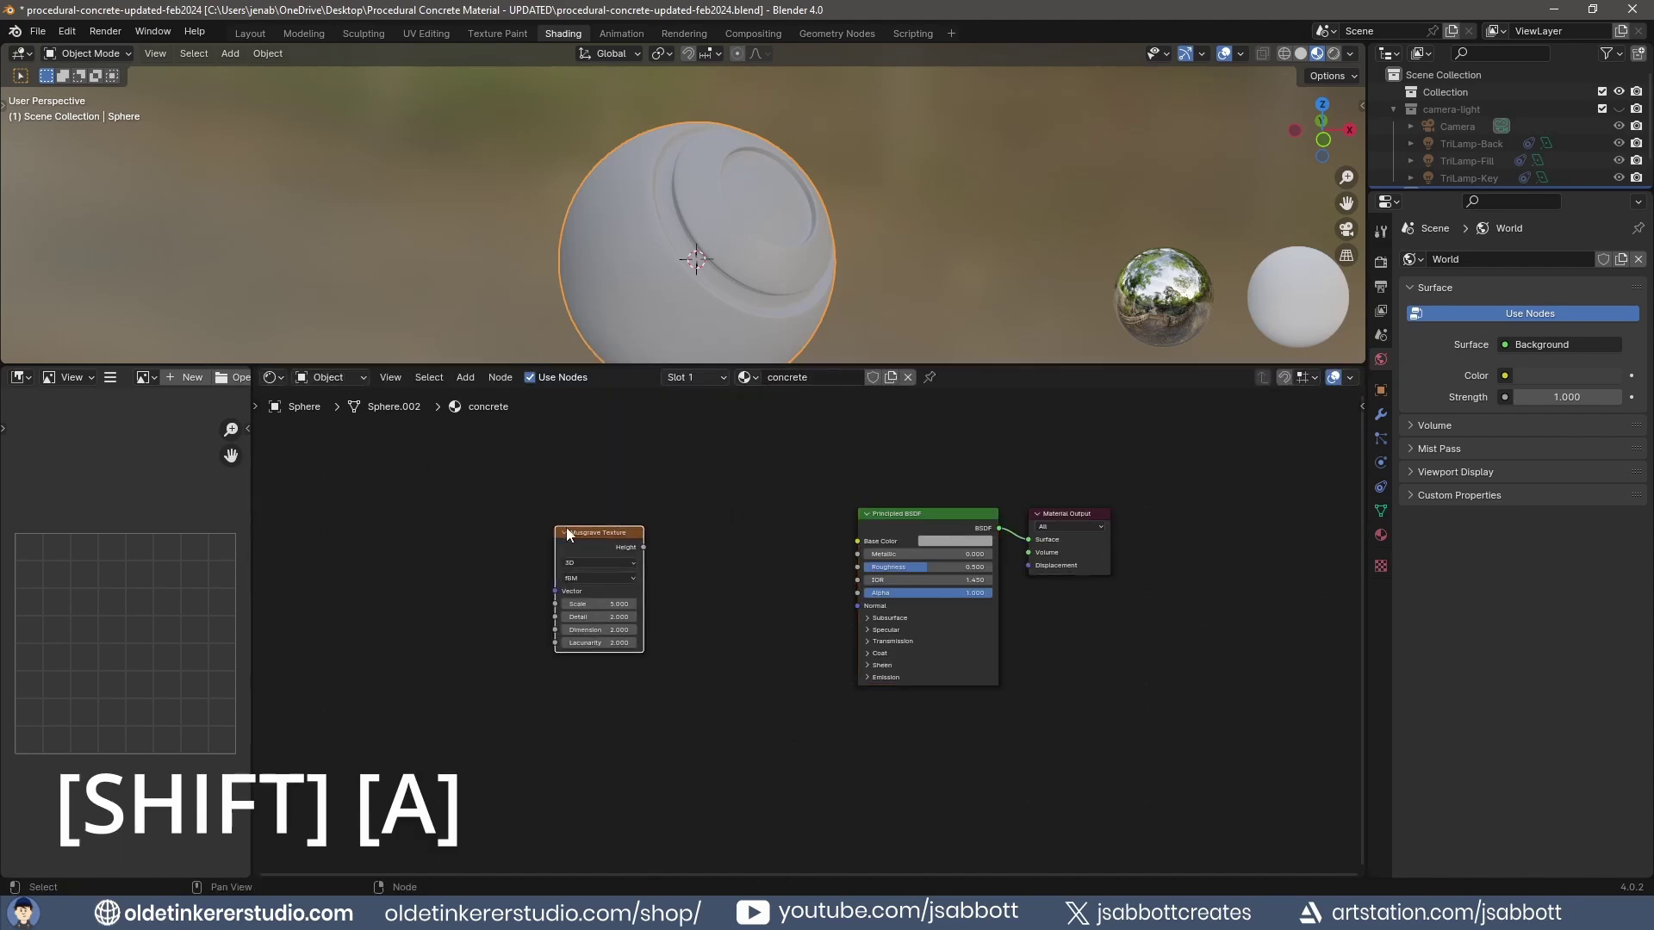
pyautogui.moveTo(643, 547); pyautogui.dragTo(857, 541)
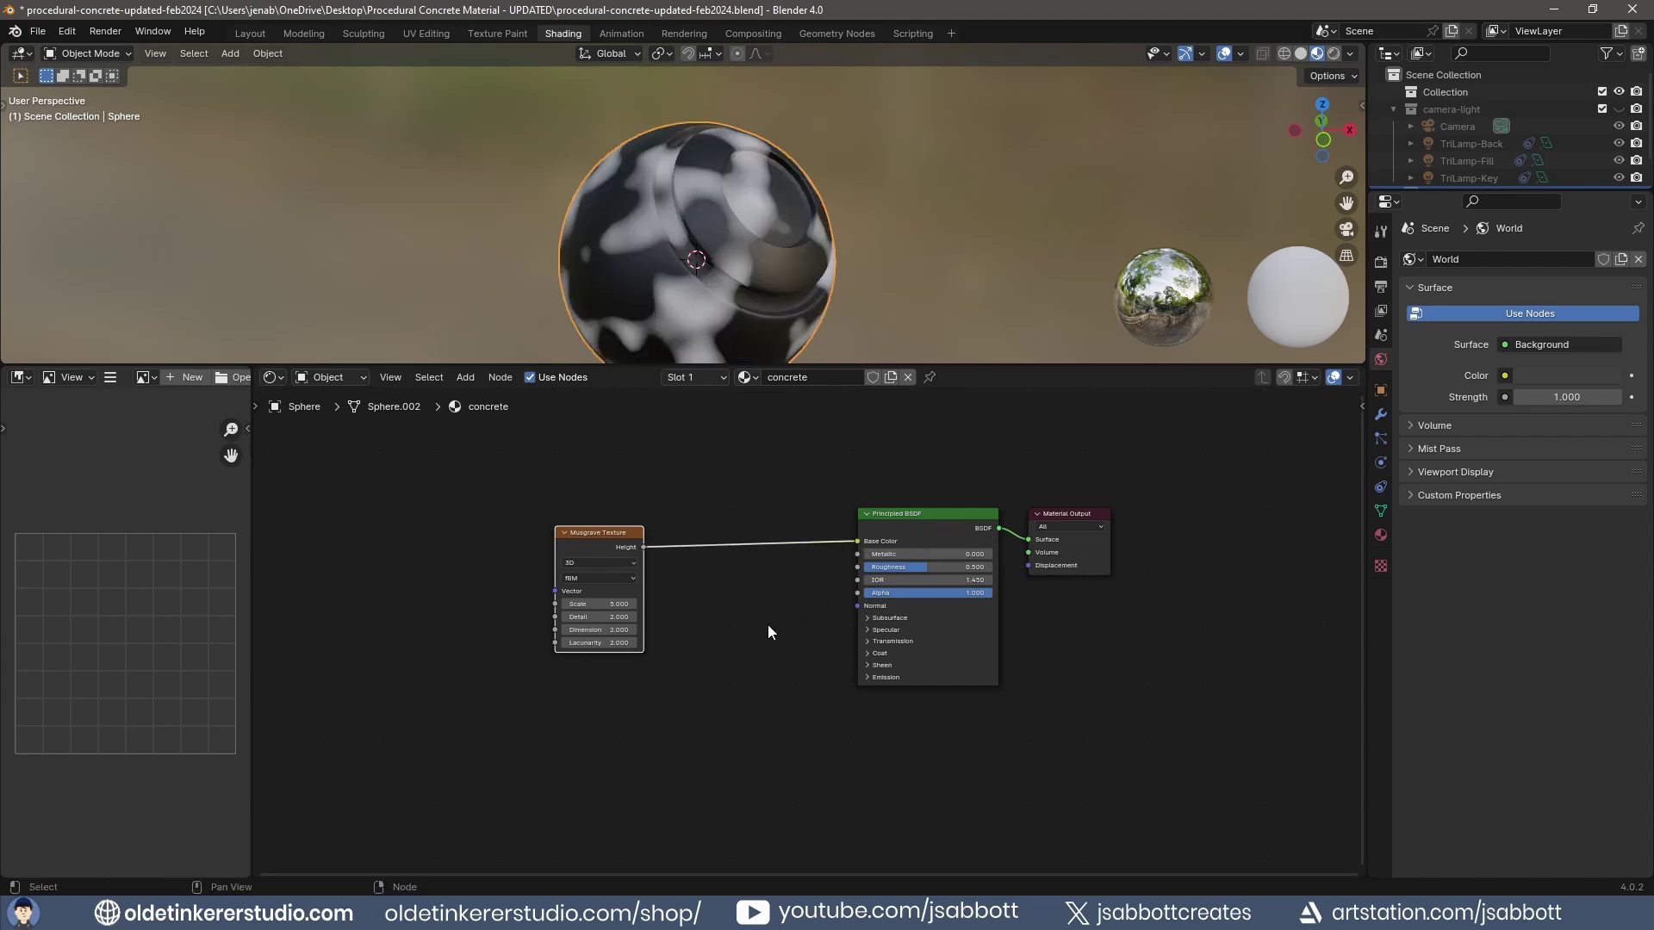
pyautogui.scroll(3, 766, 631)
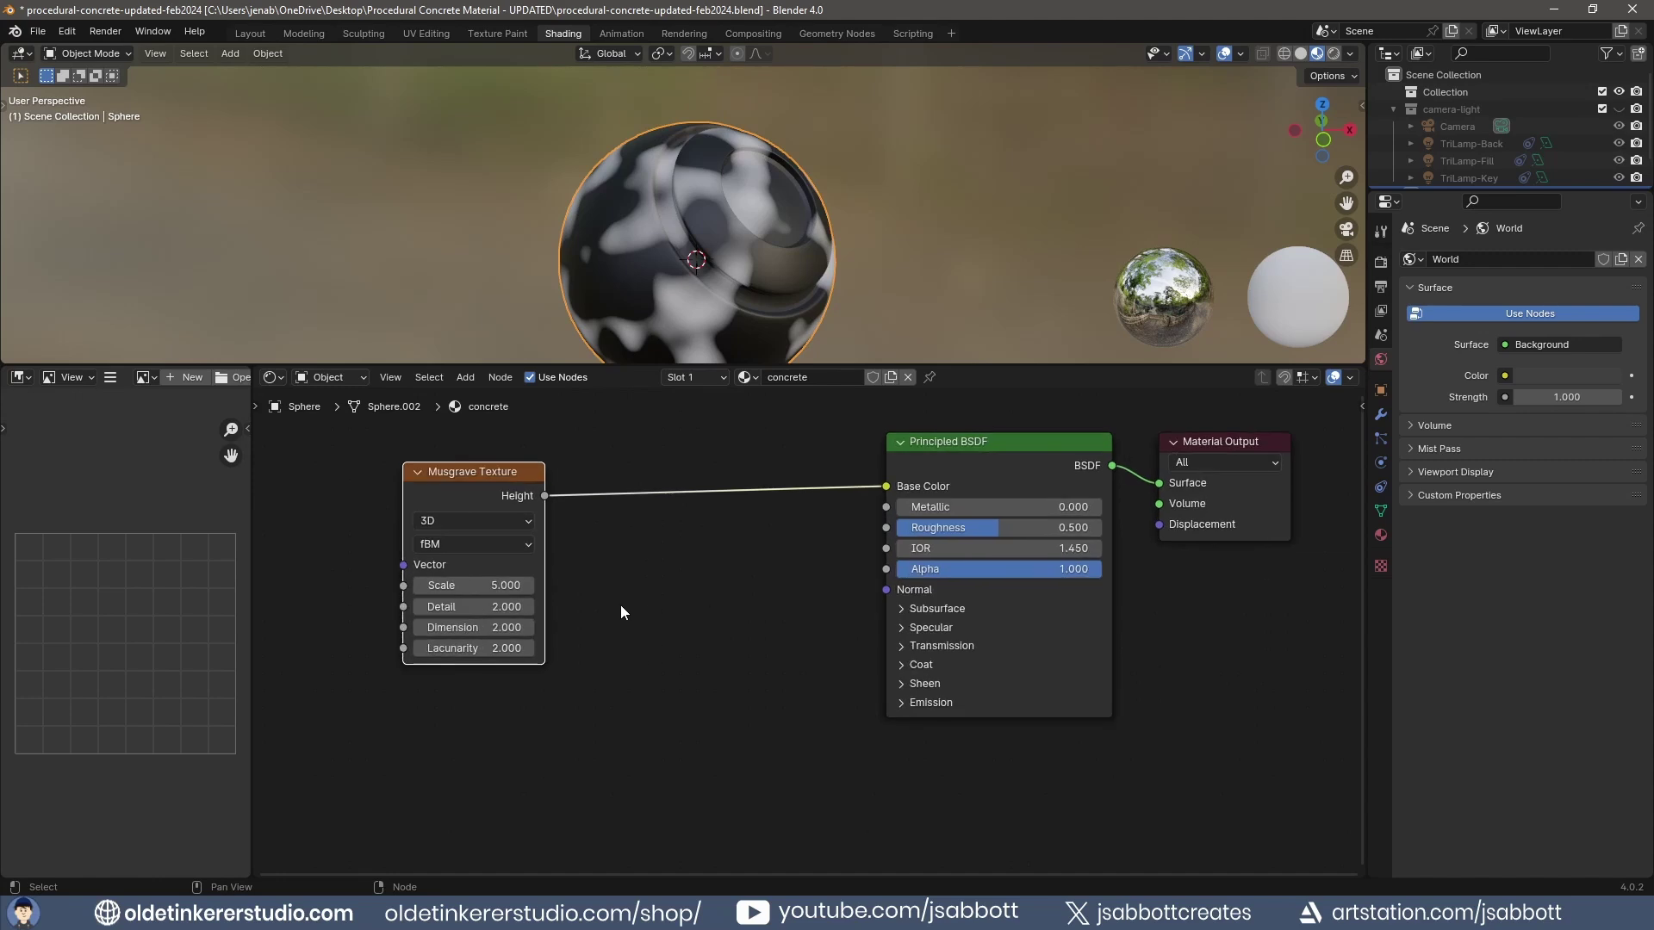
# Set Musgrave Scale 10, Detail 4.5, Dimension 0, Lacunarity 3, and add Texture Coordinate and Mapping nodes
pyautogui.doubleClick(478, 586)
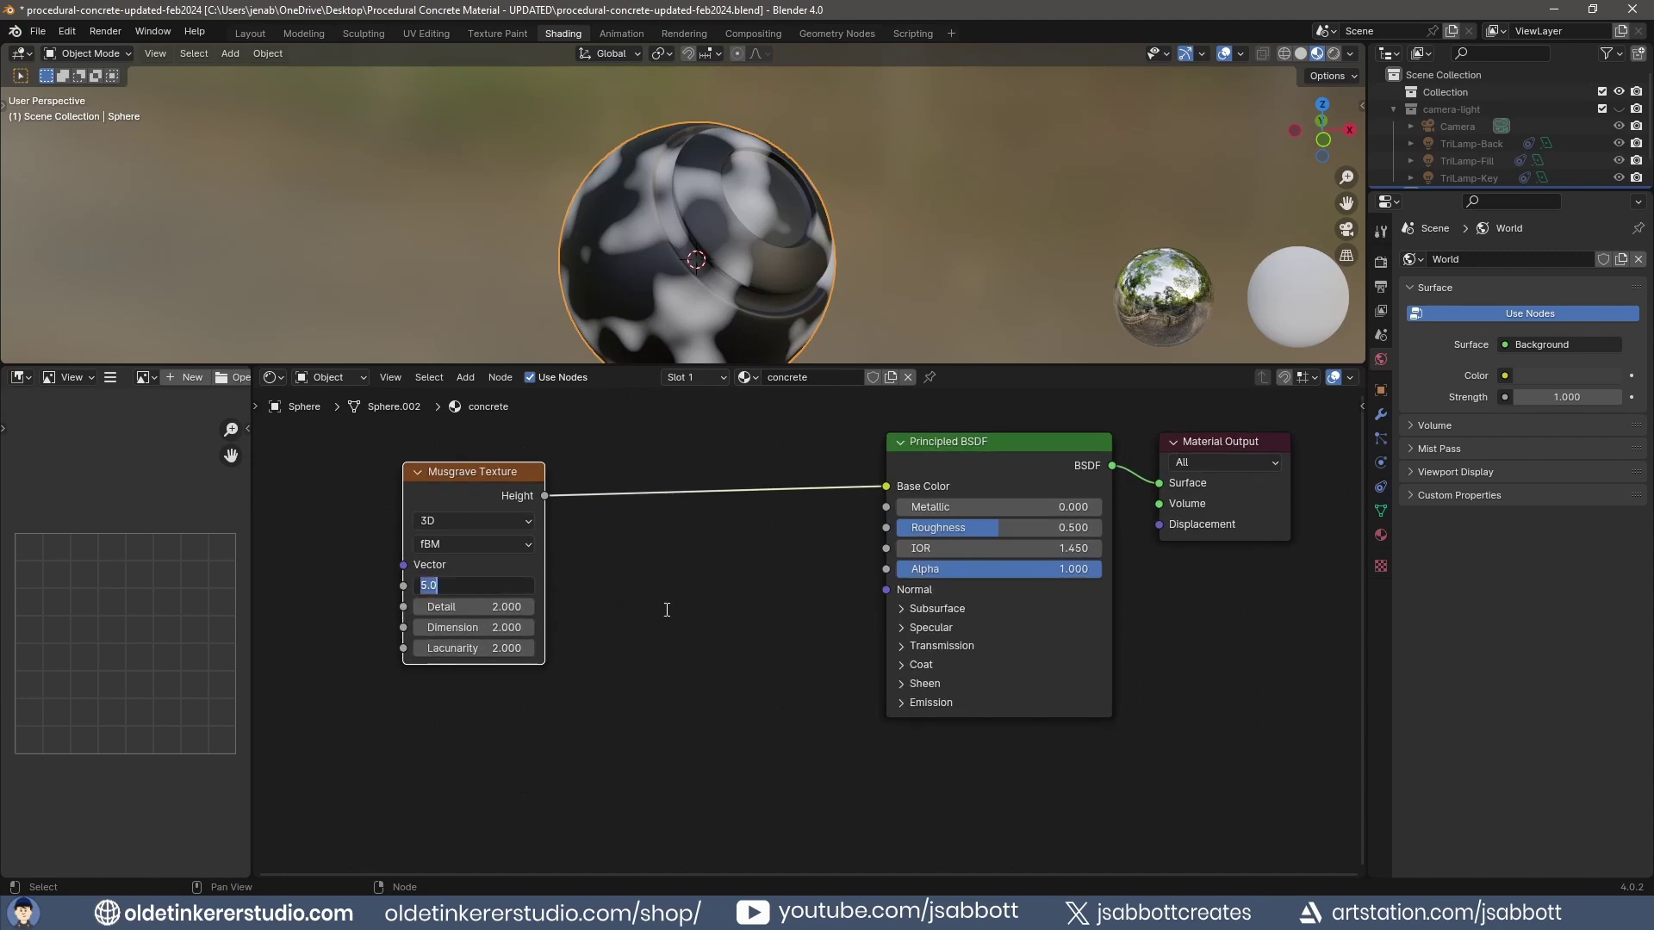
pyautogui.write('10')
pyautogui.press('Tab')
pyautogui.write('4.5')
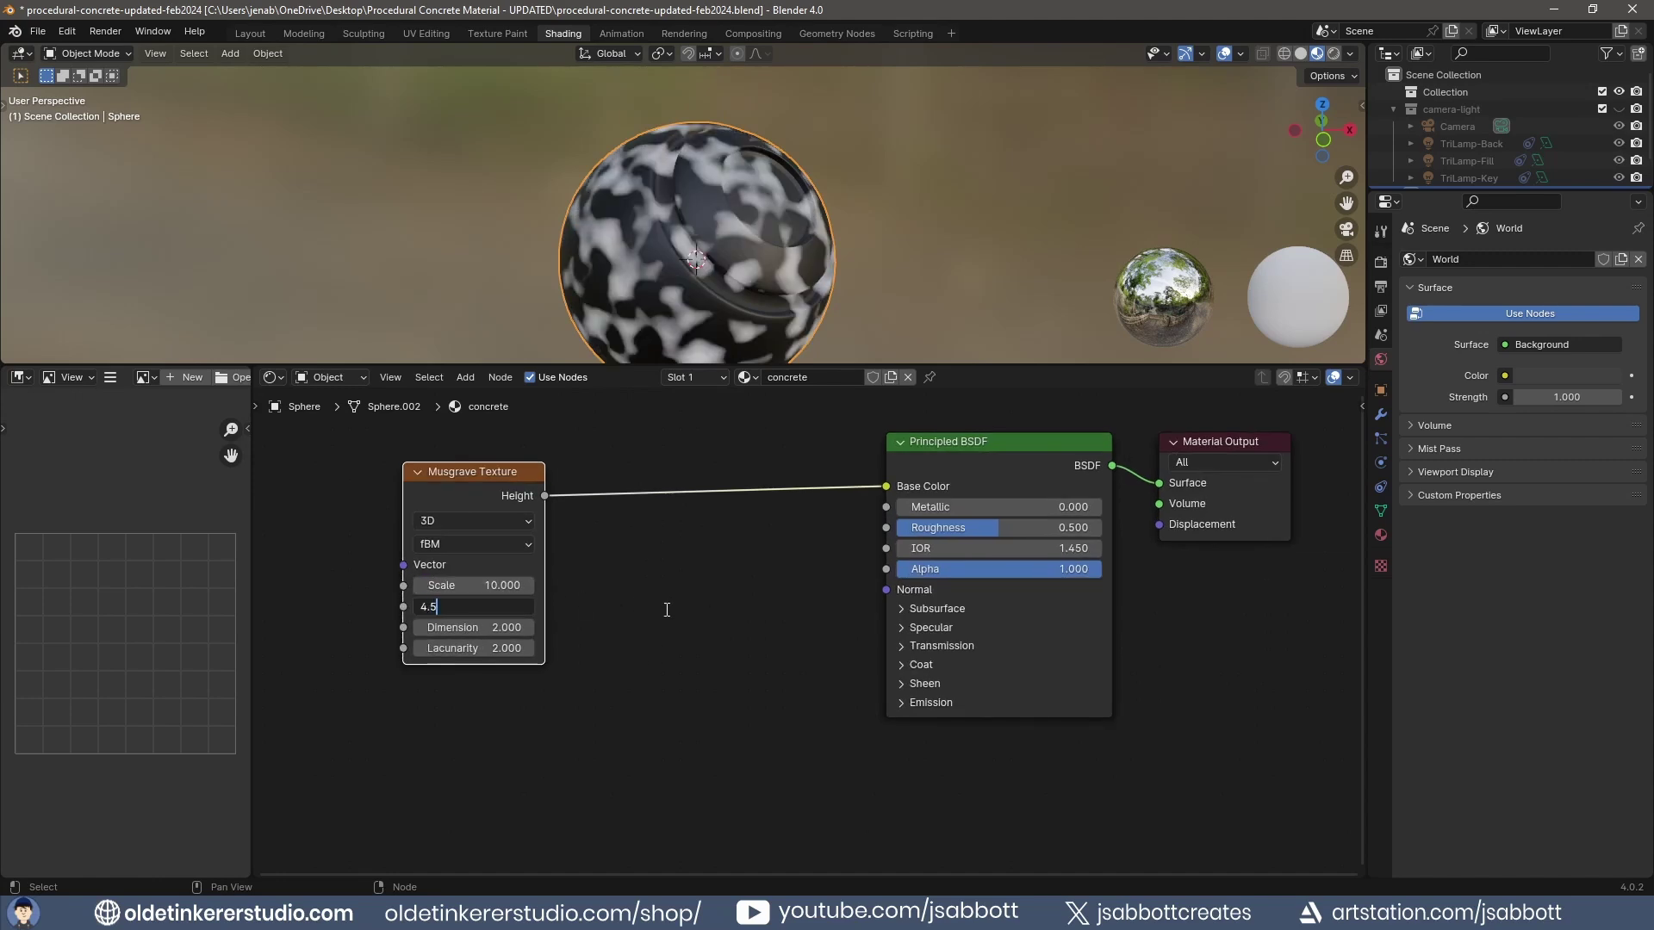
pyautogui.press('Tab')
pyautogui.write('0')
pyautogui.press('Tab')
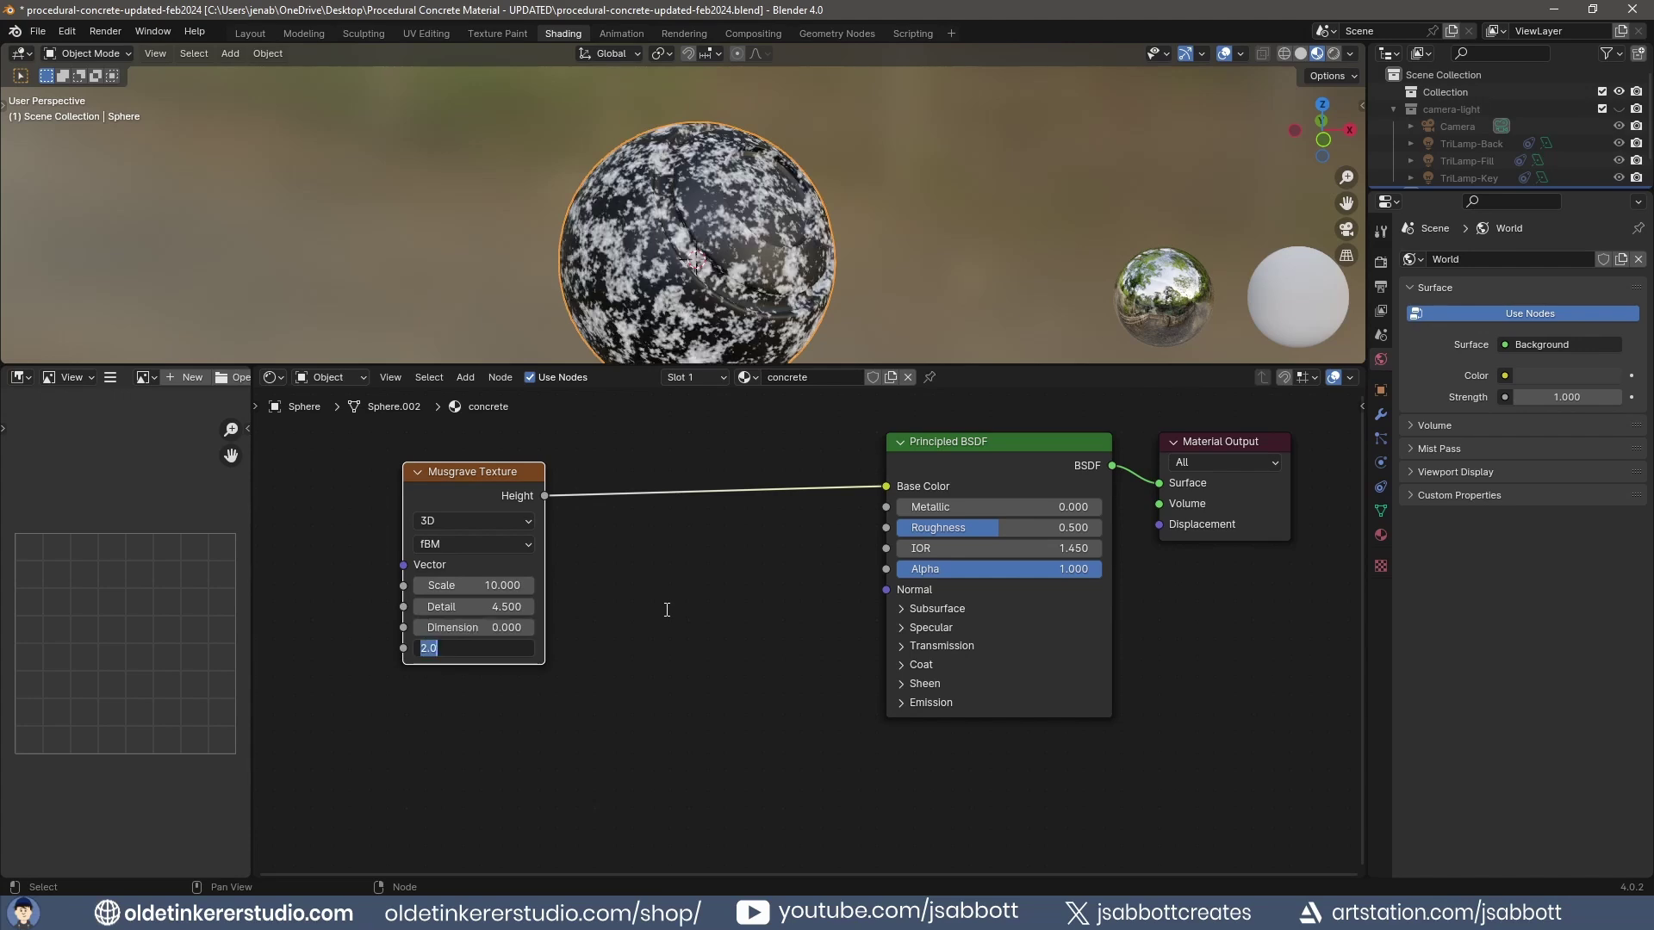
pyautogui.write('3')
pyautogui.press('Return')
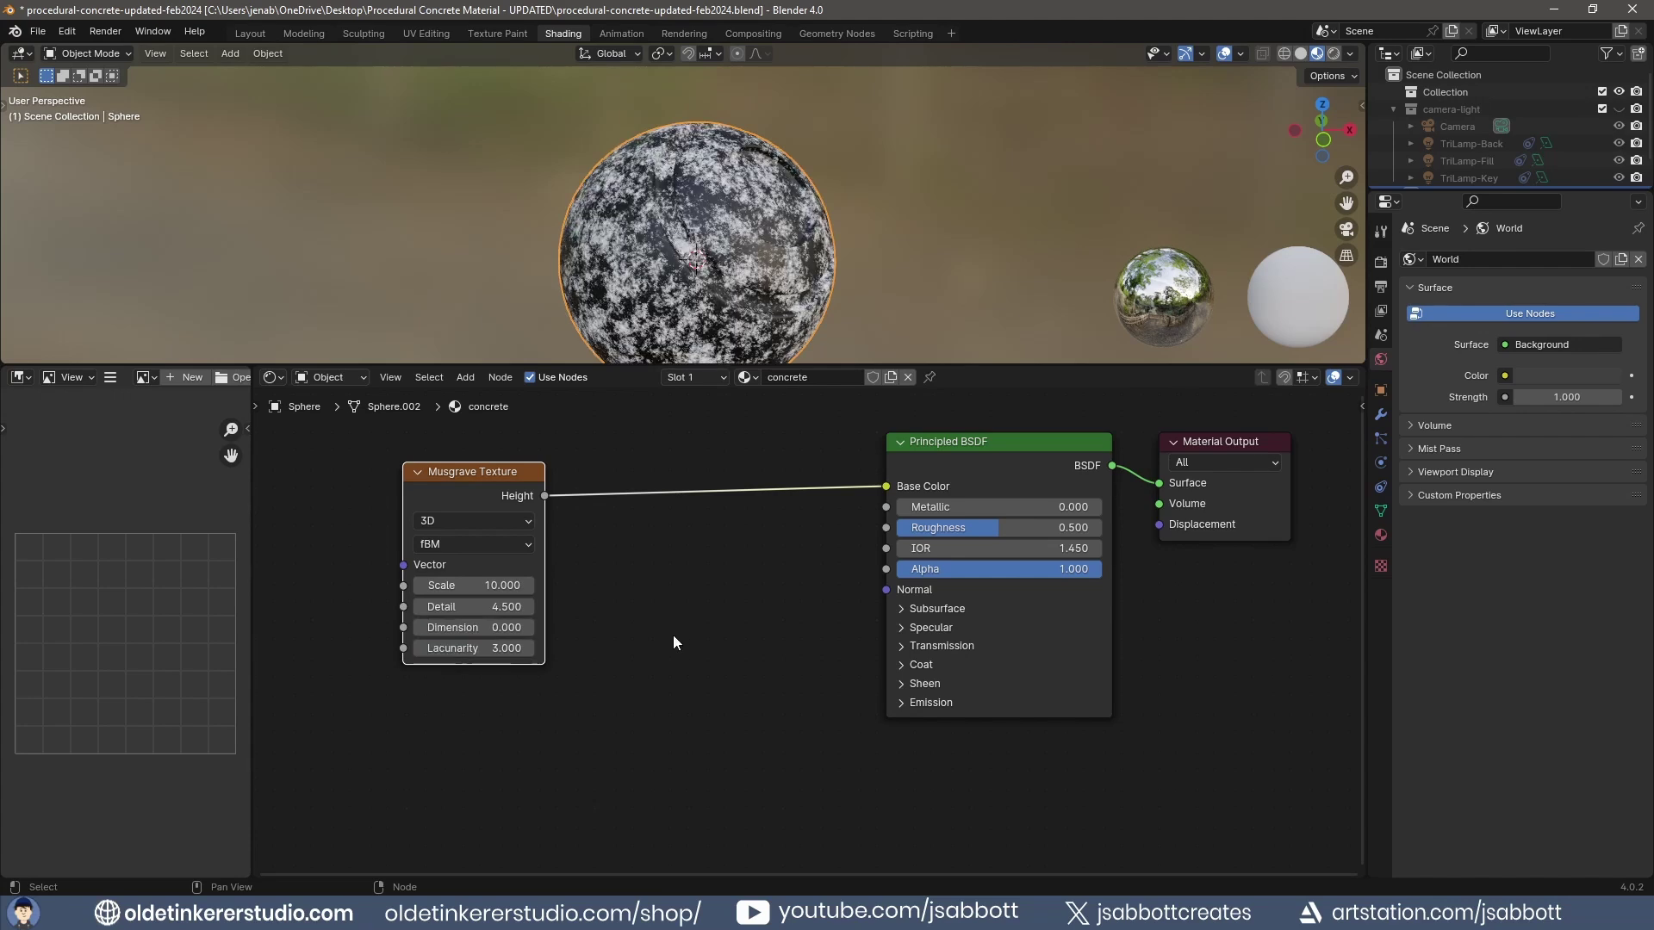
pyautogui.hotkey('ctrl', 't')
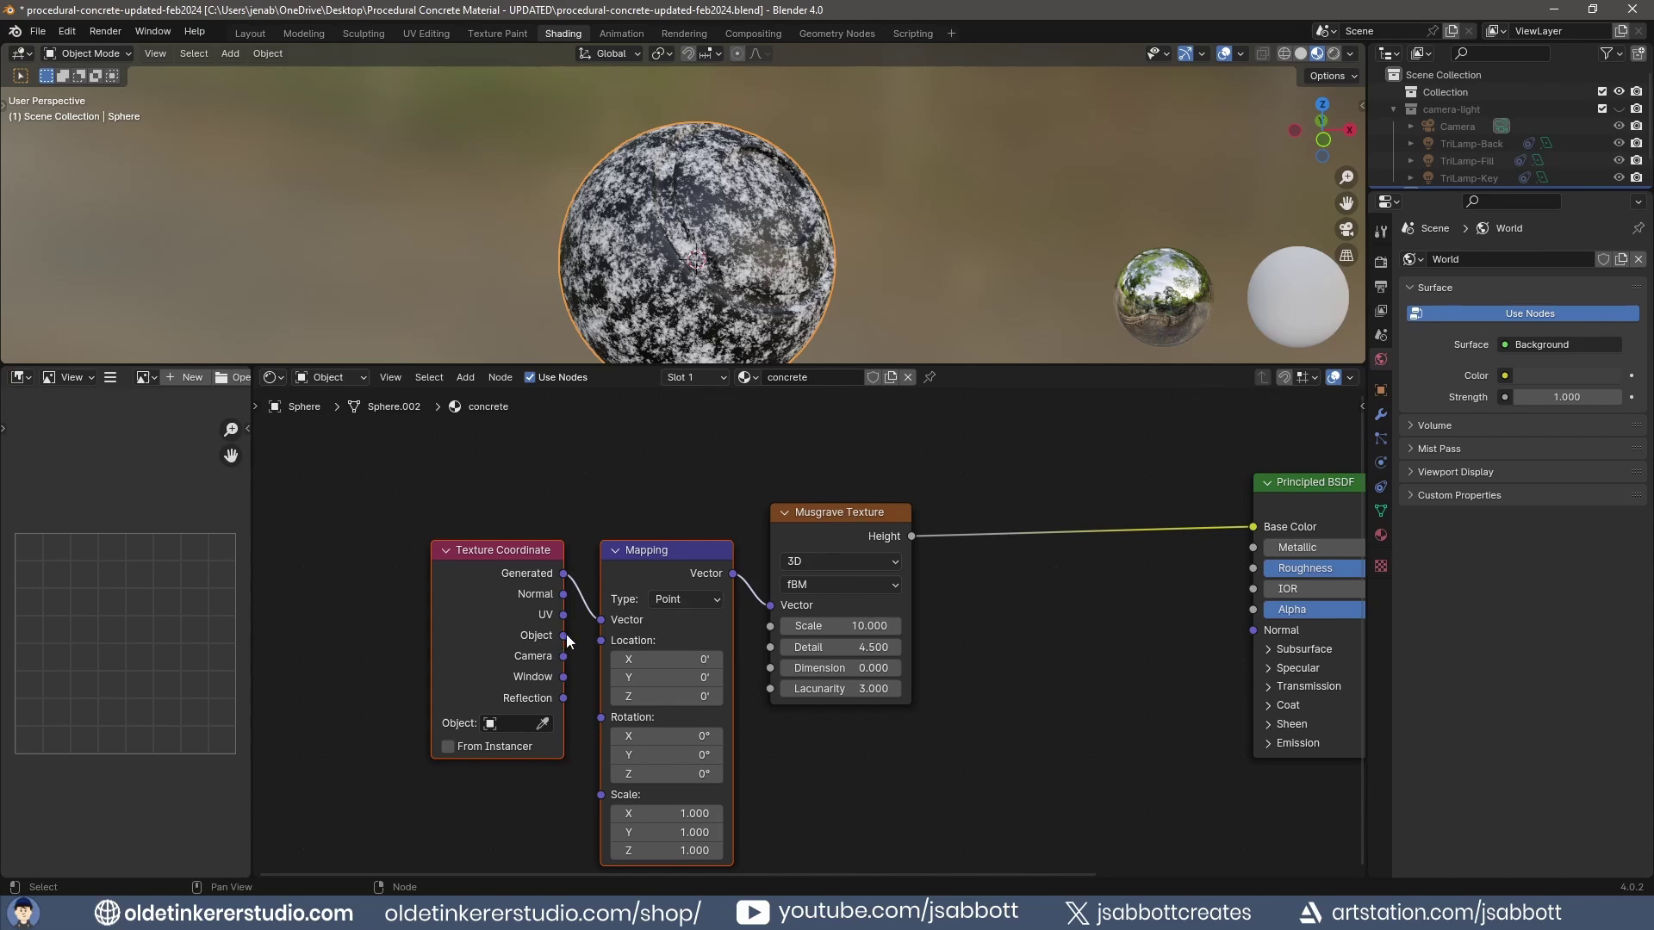
# Relink the Mapping vector input from Generated to the Texture Coordinate Object output
pyautogui.moveTo(566, 634); pyautogui.dragTo(600, 620)
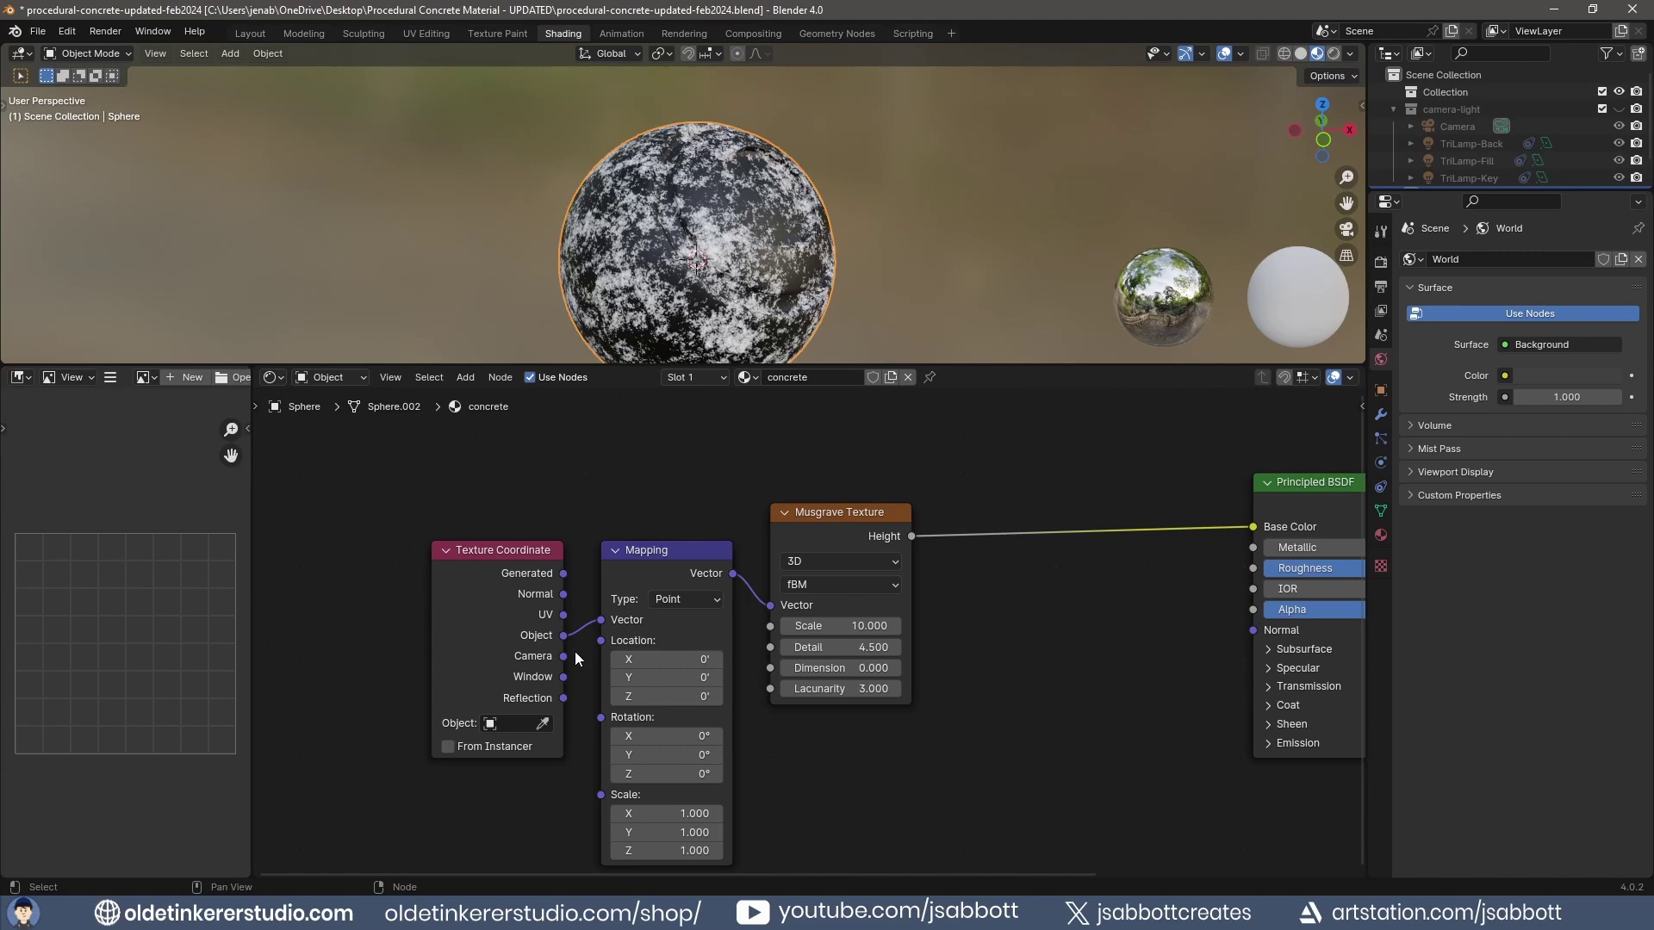
pyautogui.press('Home')
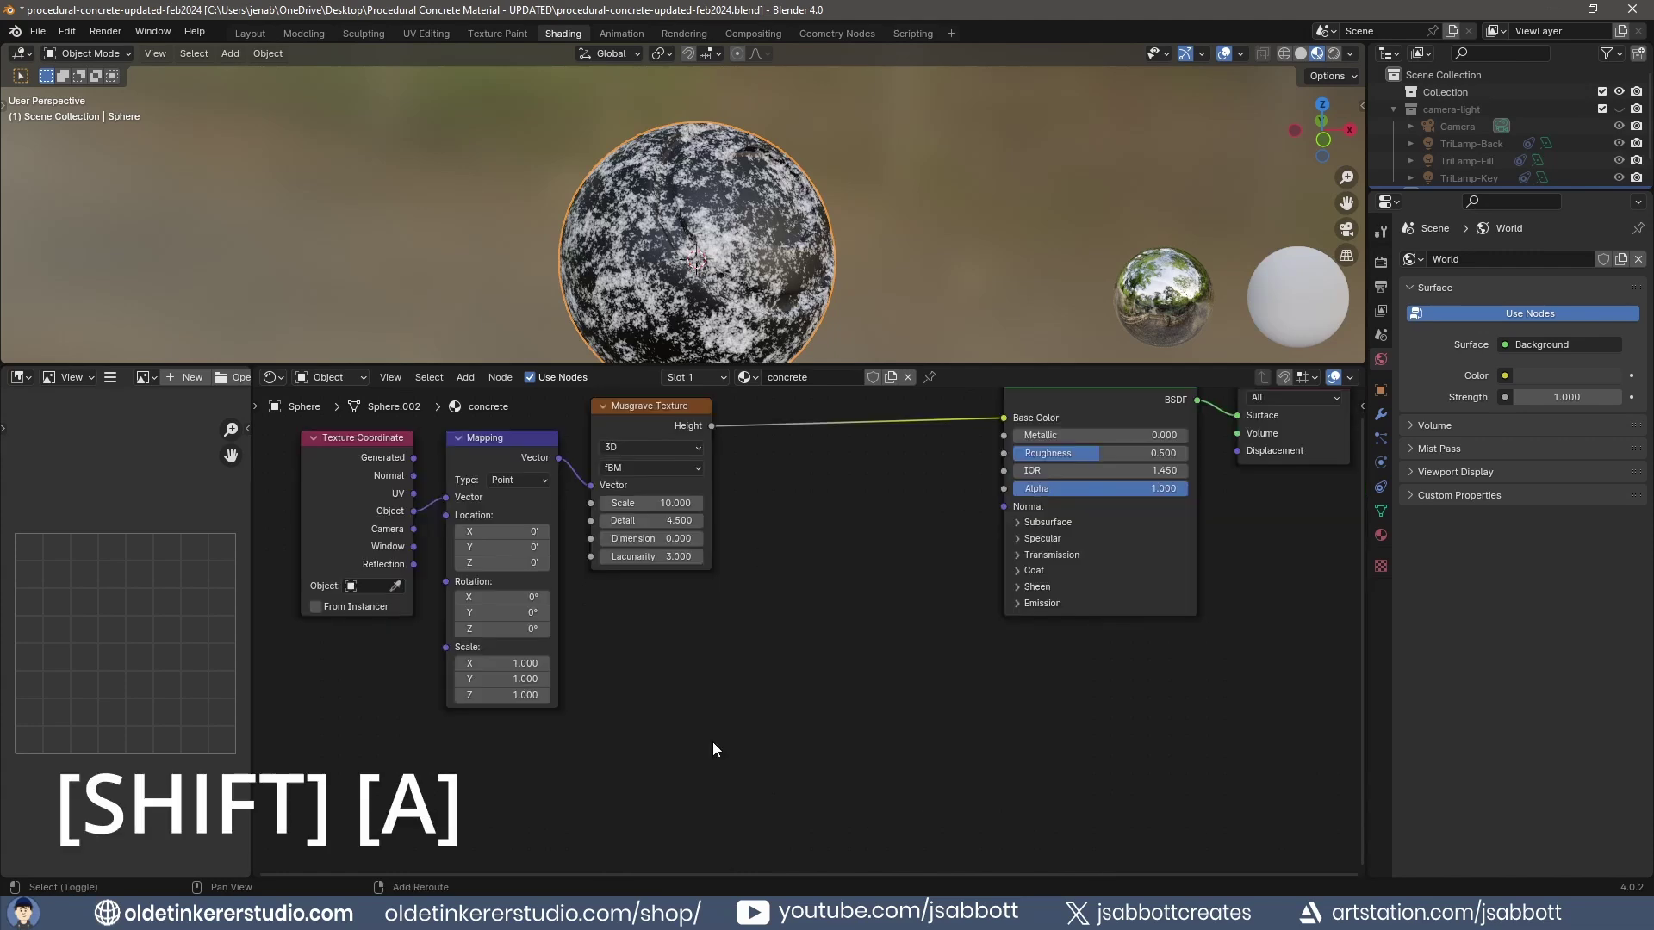
# Place a Voronoi Texture below the Musgrave and feed its Vector from the Mapping output
pyautogui.hotkey('shift', 'a')
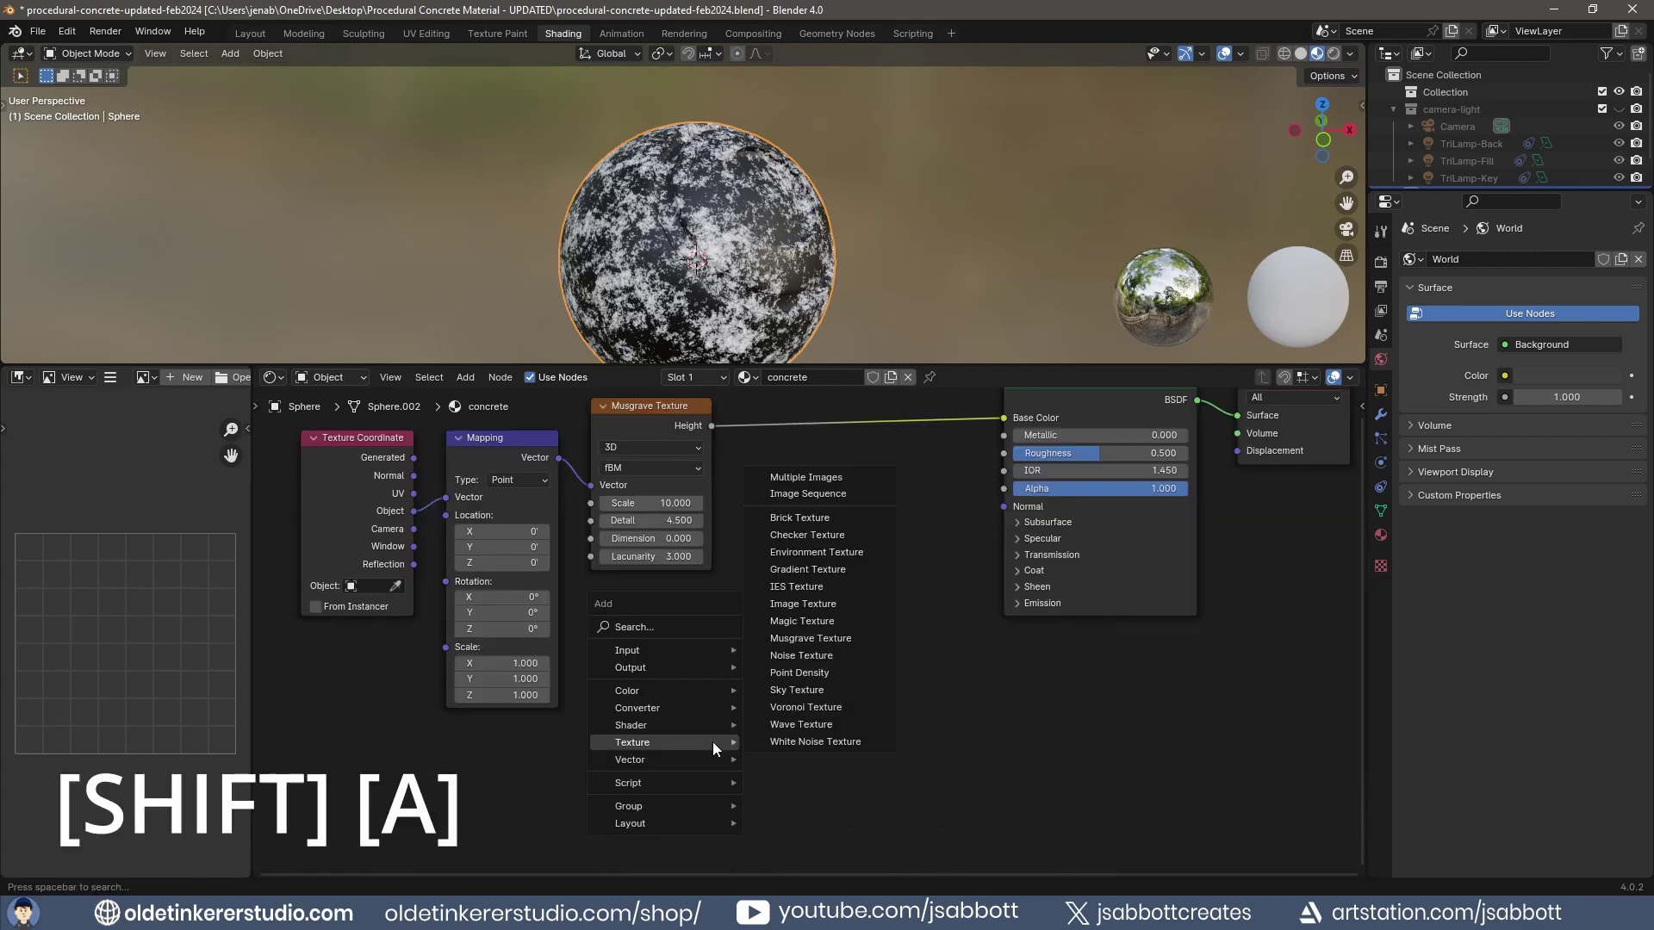
pyautogui.click(806, 707)
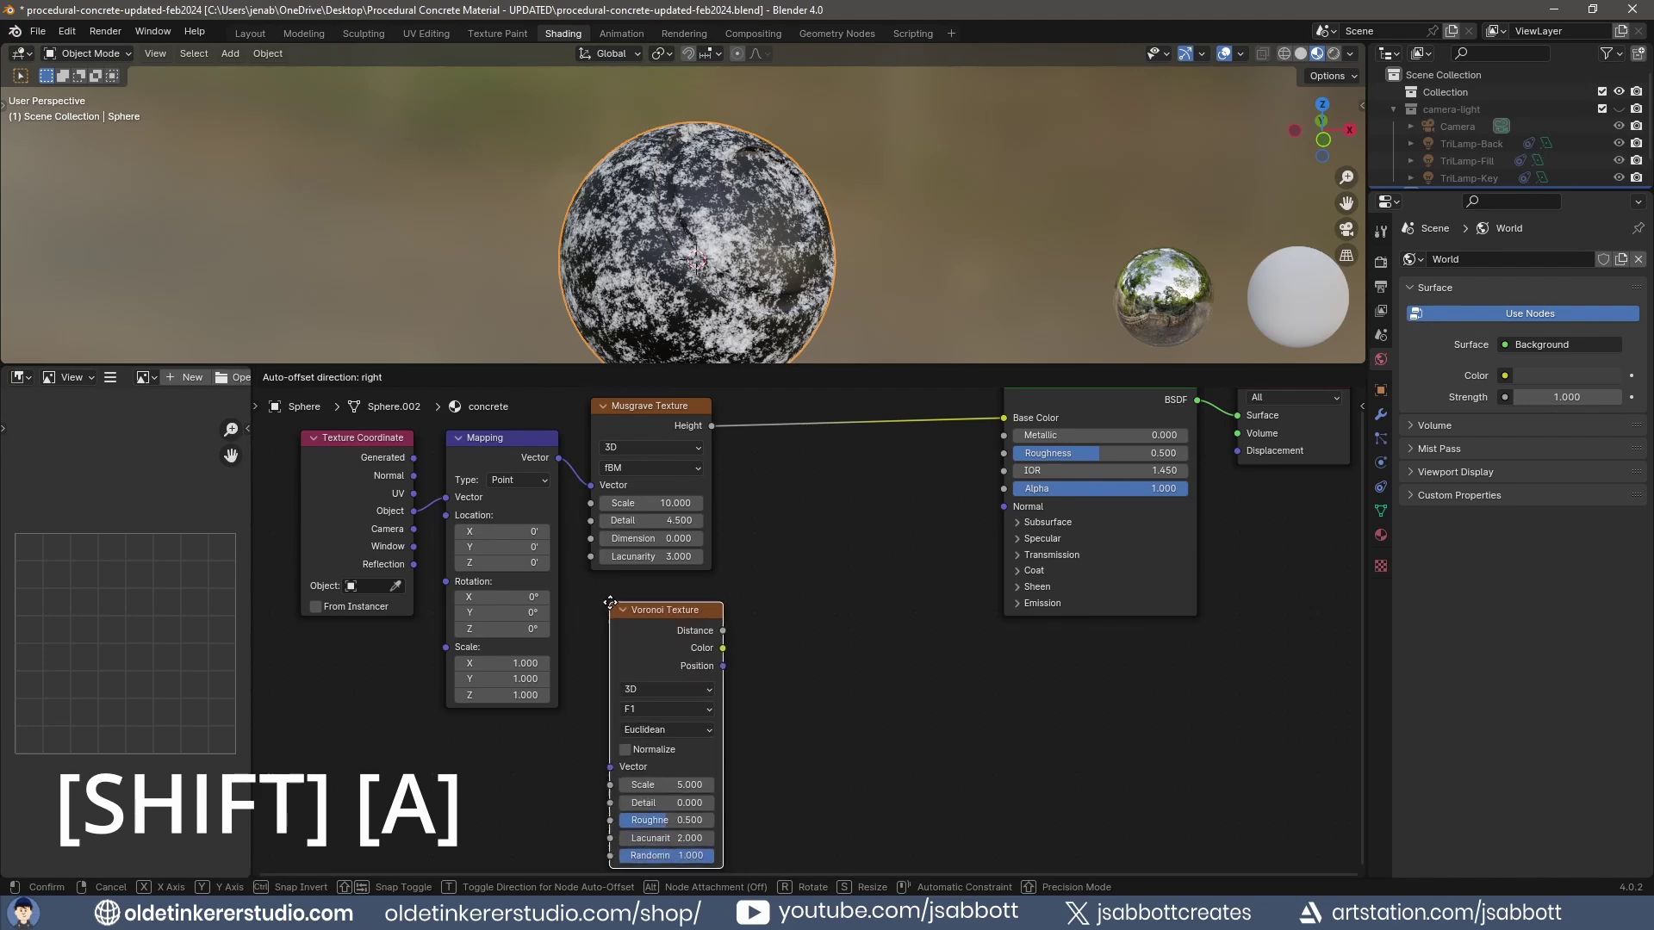
pyautogui.click(610, 603)
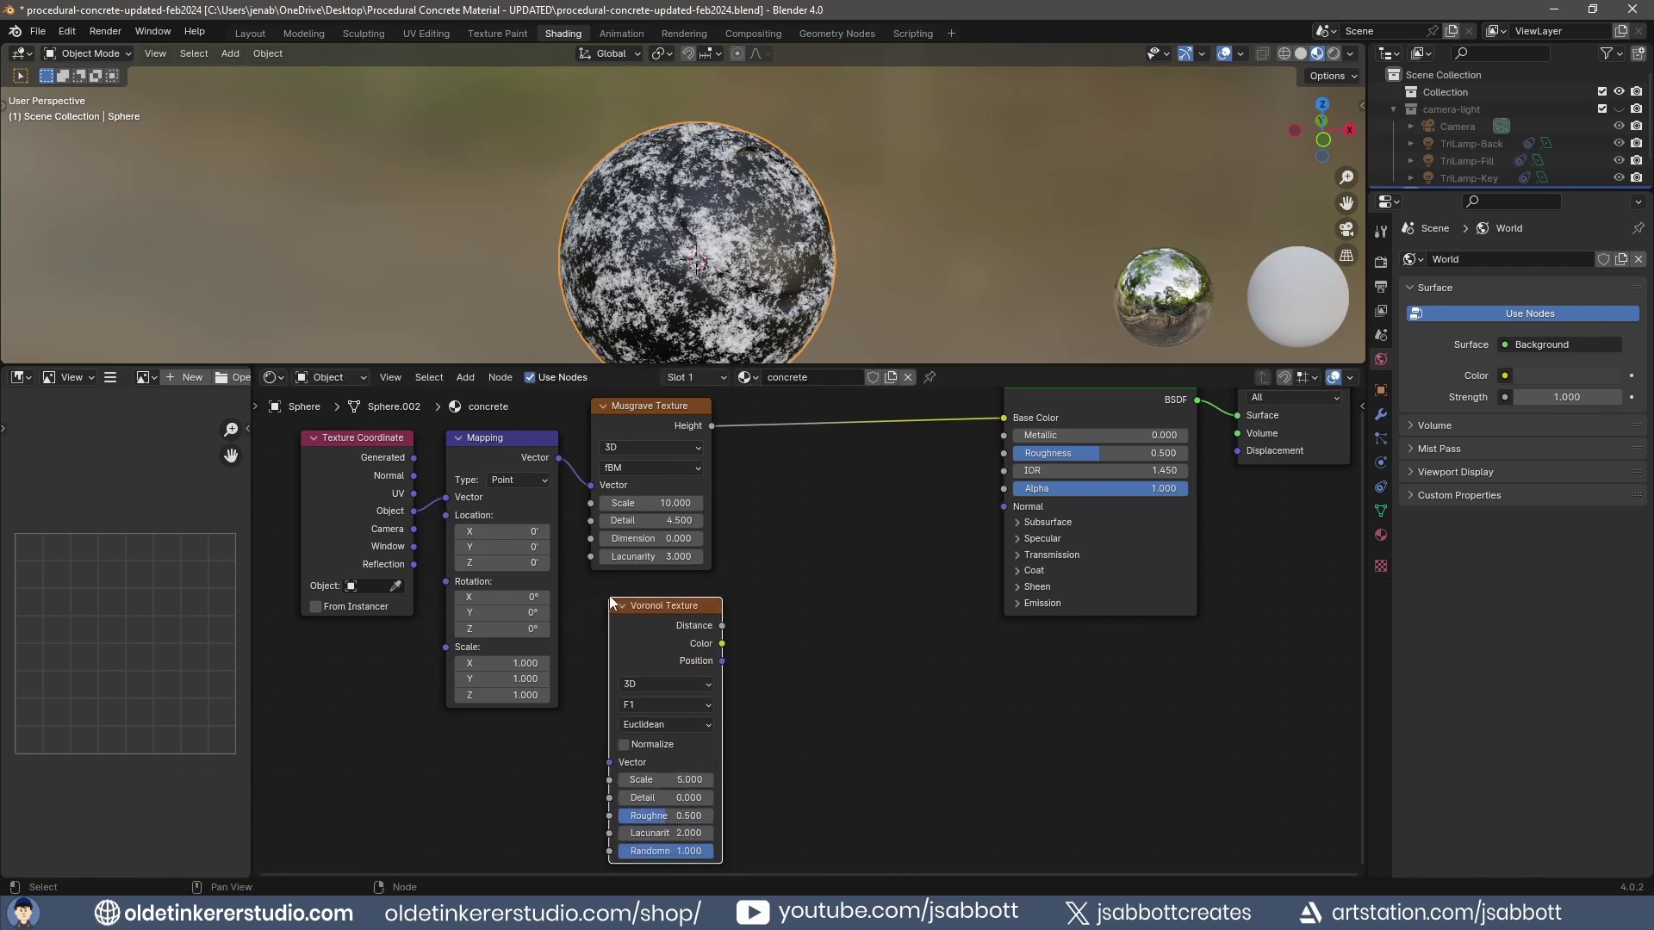
pyautogui.moveTo(558, 458); pyautogui.dragTo(607, 770)
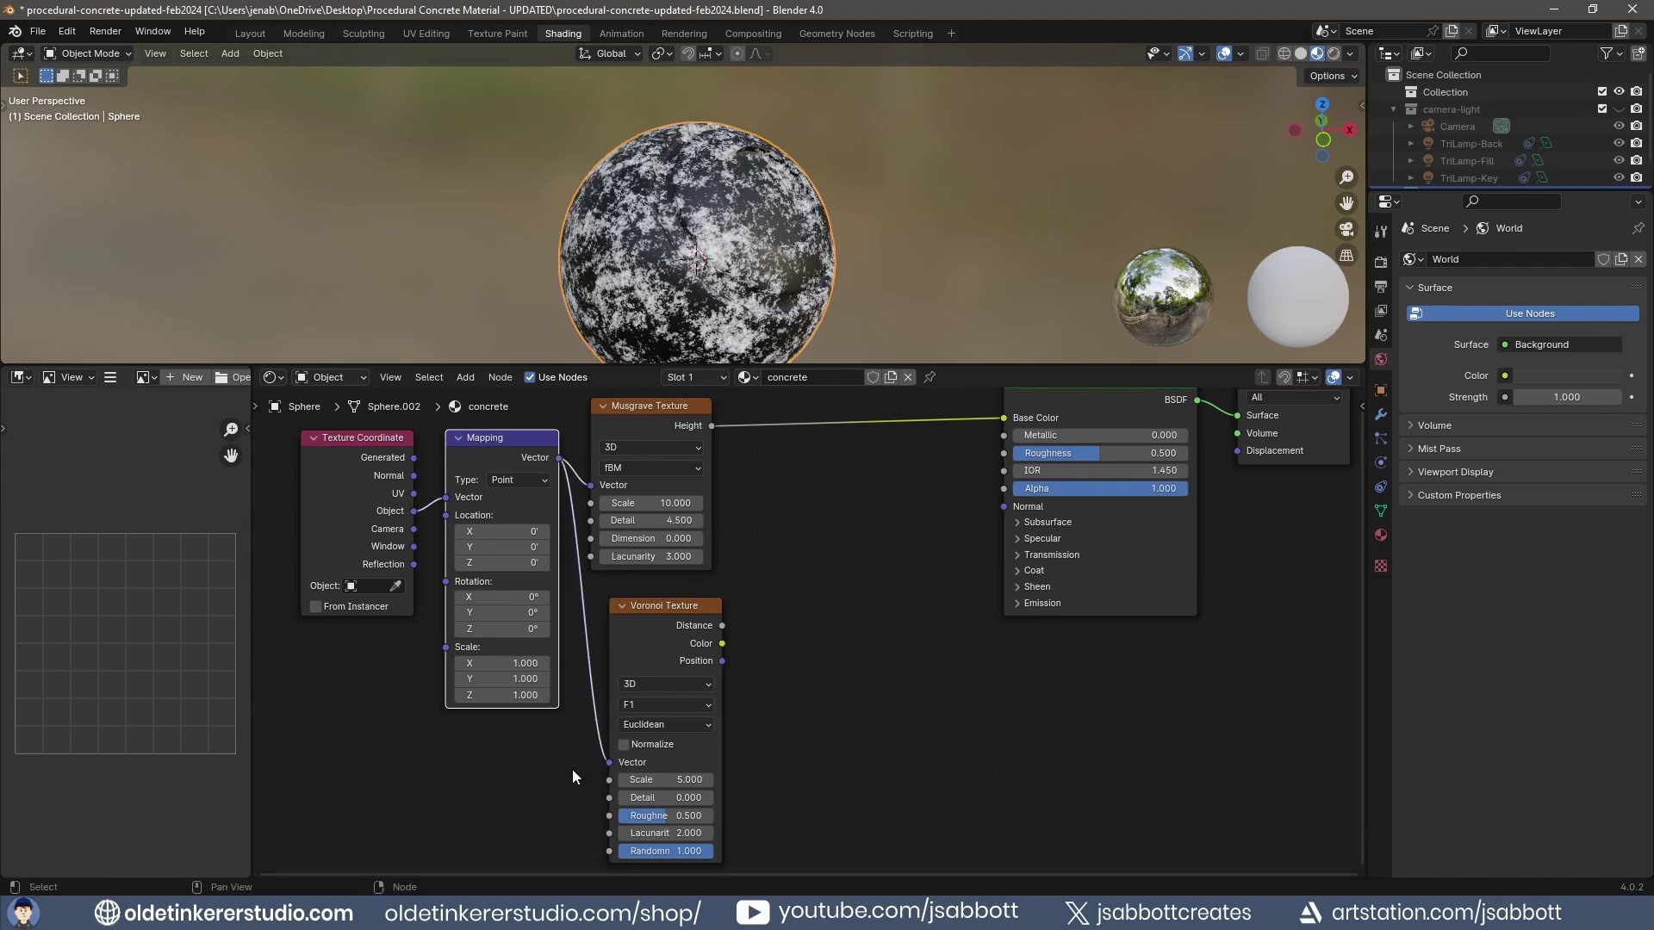
pyautogui.hotkey('shift', 'a')
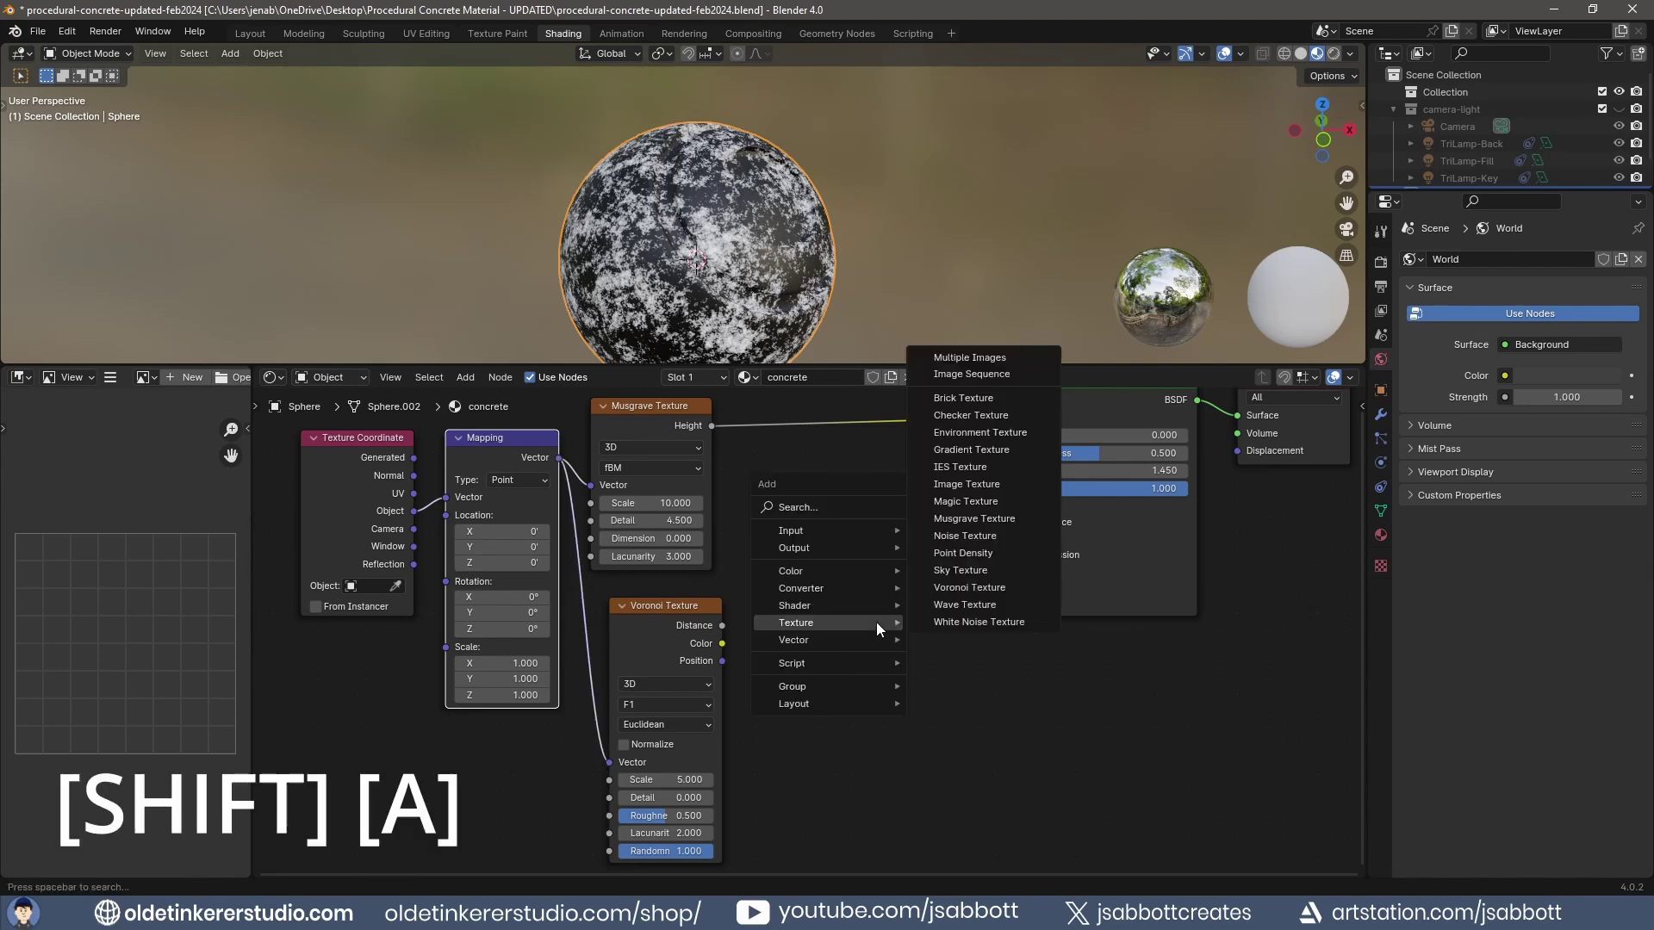
# Insert a Mix Color node between Musgrave and the shader, with Voronoi Distance feeding input B
pyautogui.moveTo(871, 572)
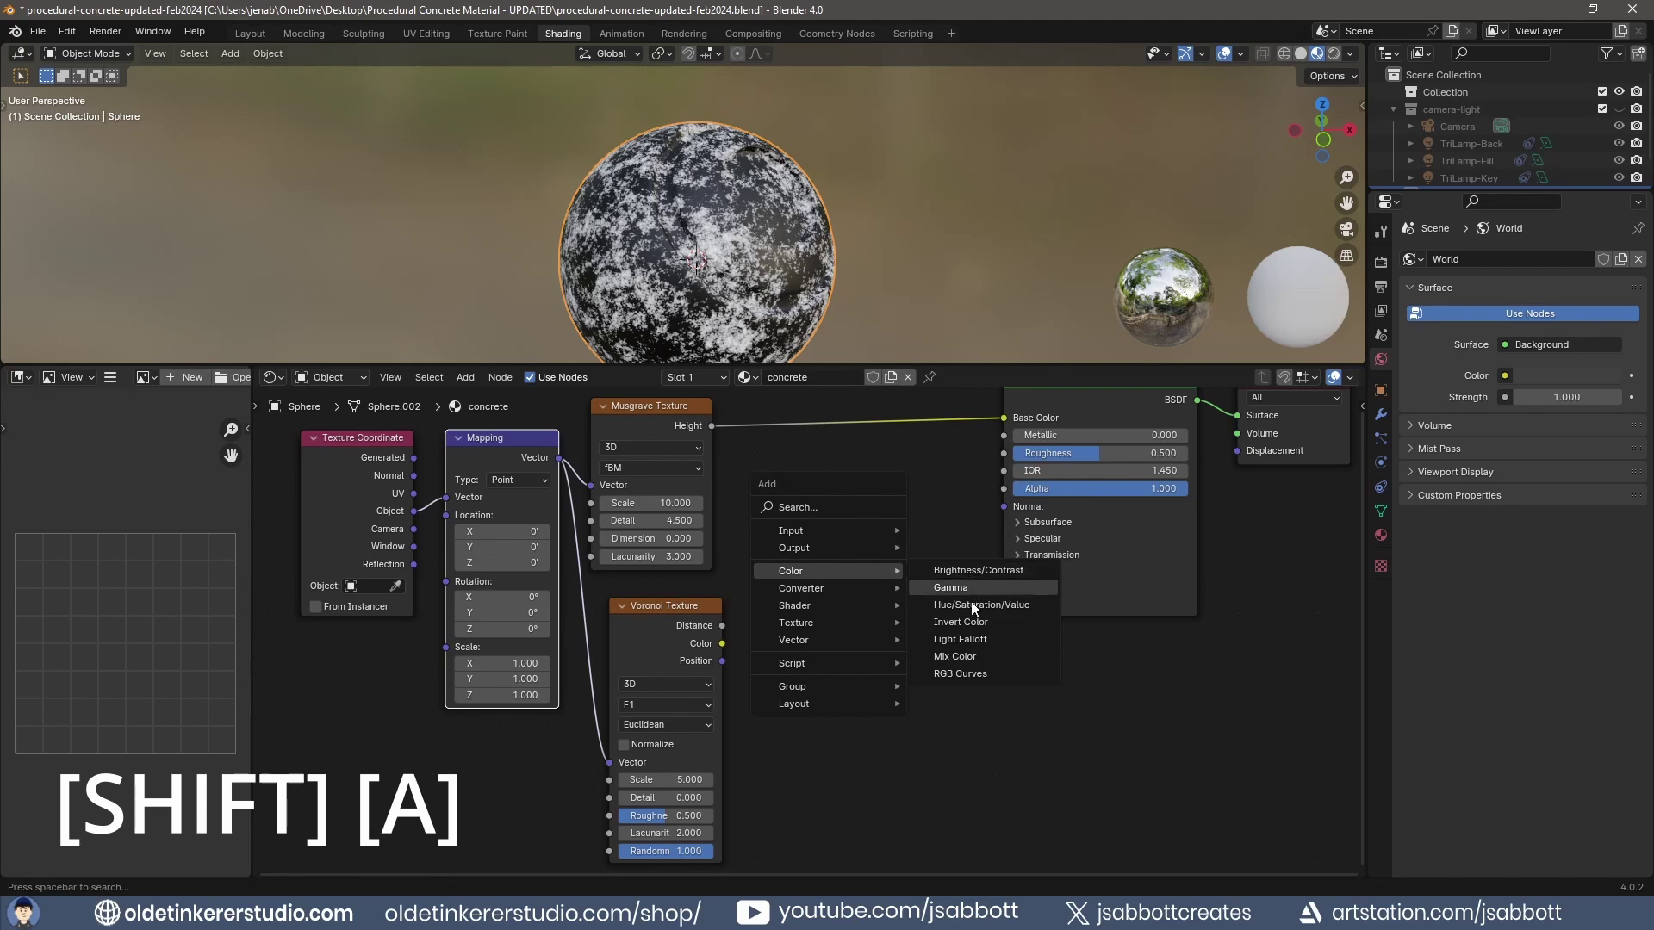
pyautogui.click(974, 664)
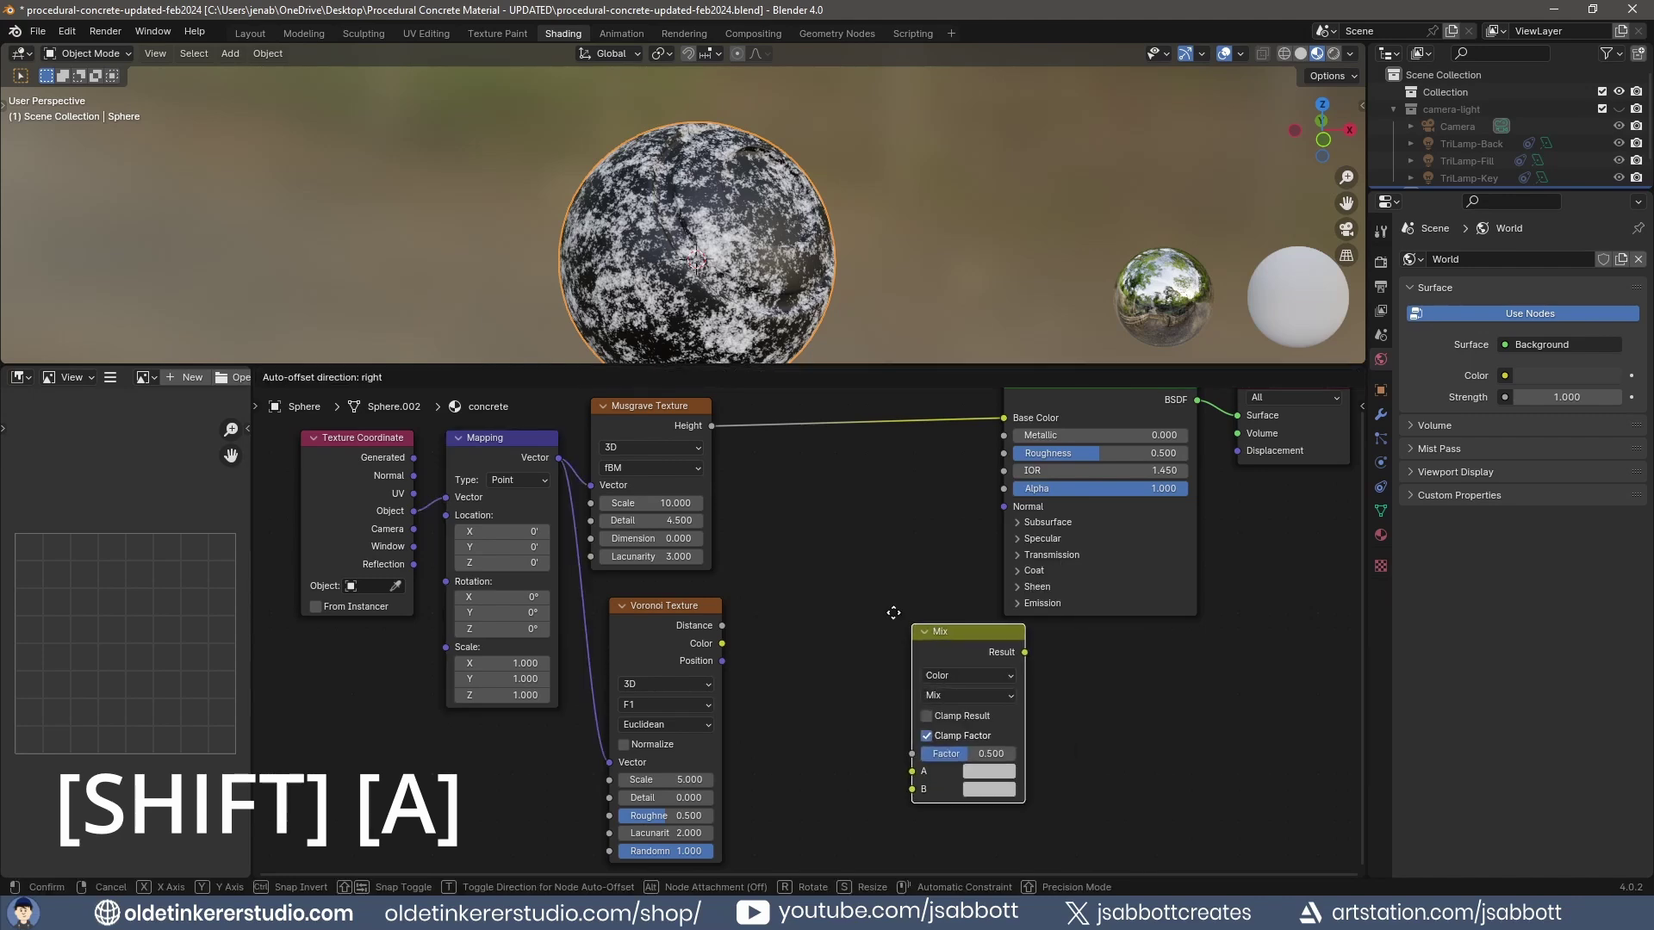
pyautogui.click(826, 495)
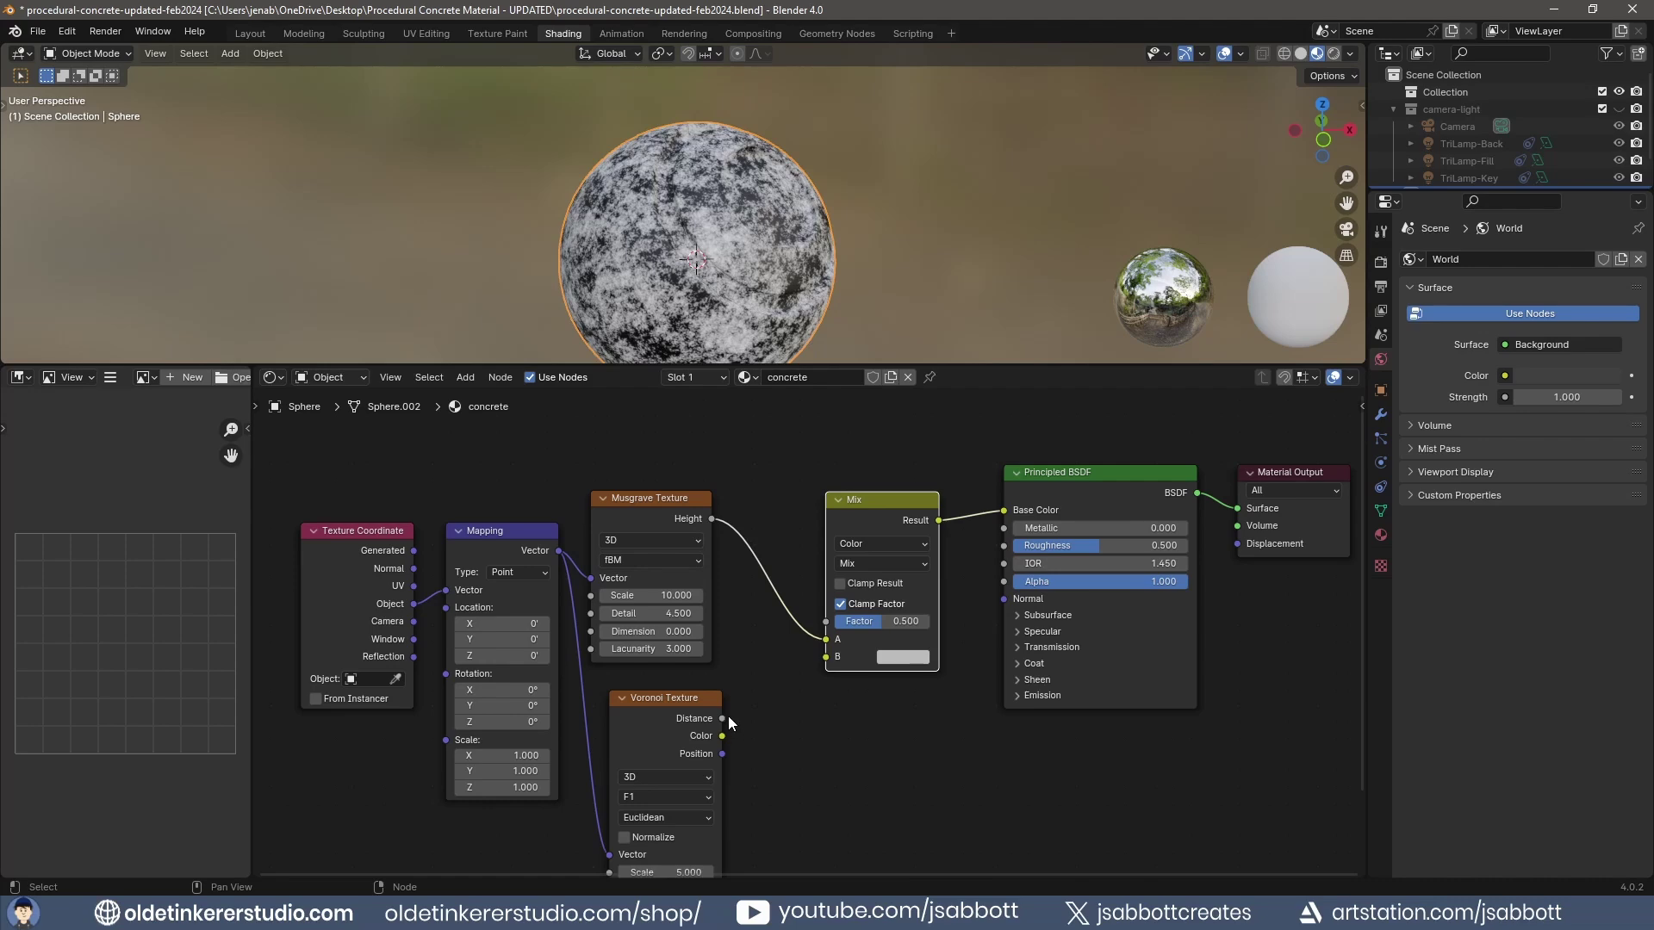
pyautogui.moveTo(722, 718); pyautogui.dragTo(746, 710)
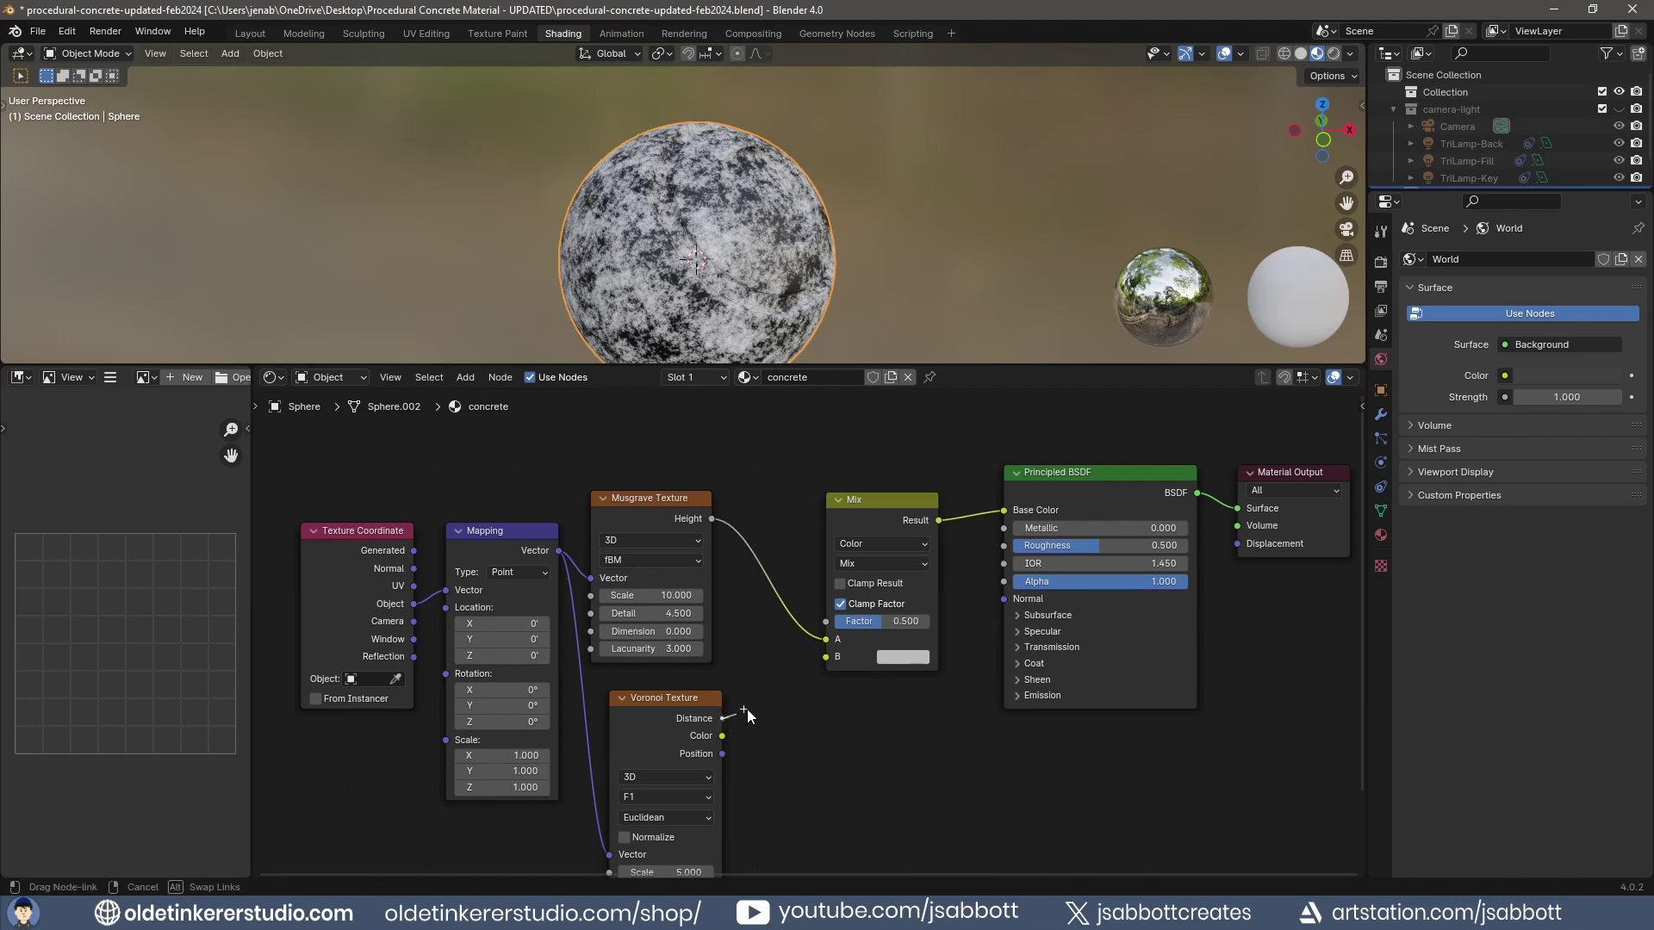
pyautogui.moveTo(824, 662); pyautogui.dragTo(827, 657)
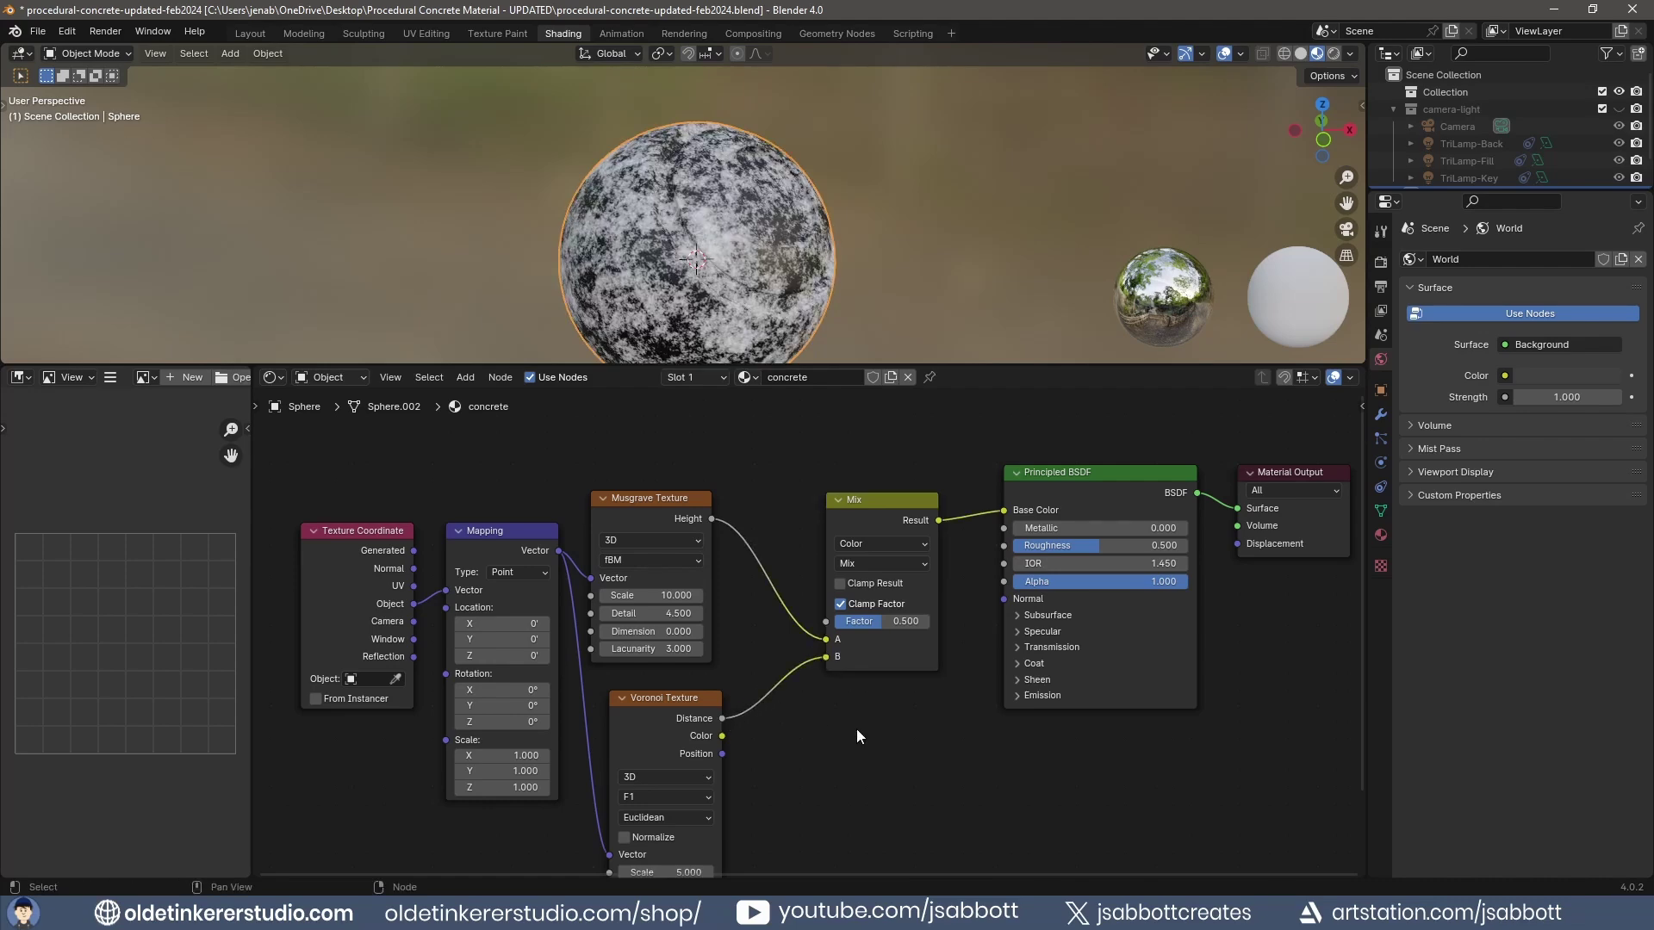
pyautogui.scroll(4, 871, 318)
pyautogui.press('Home')
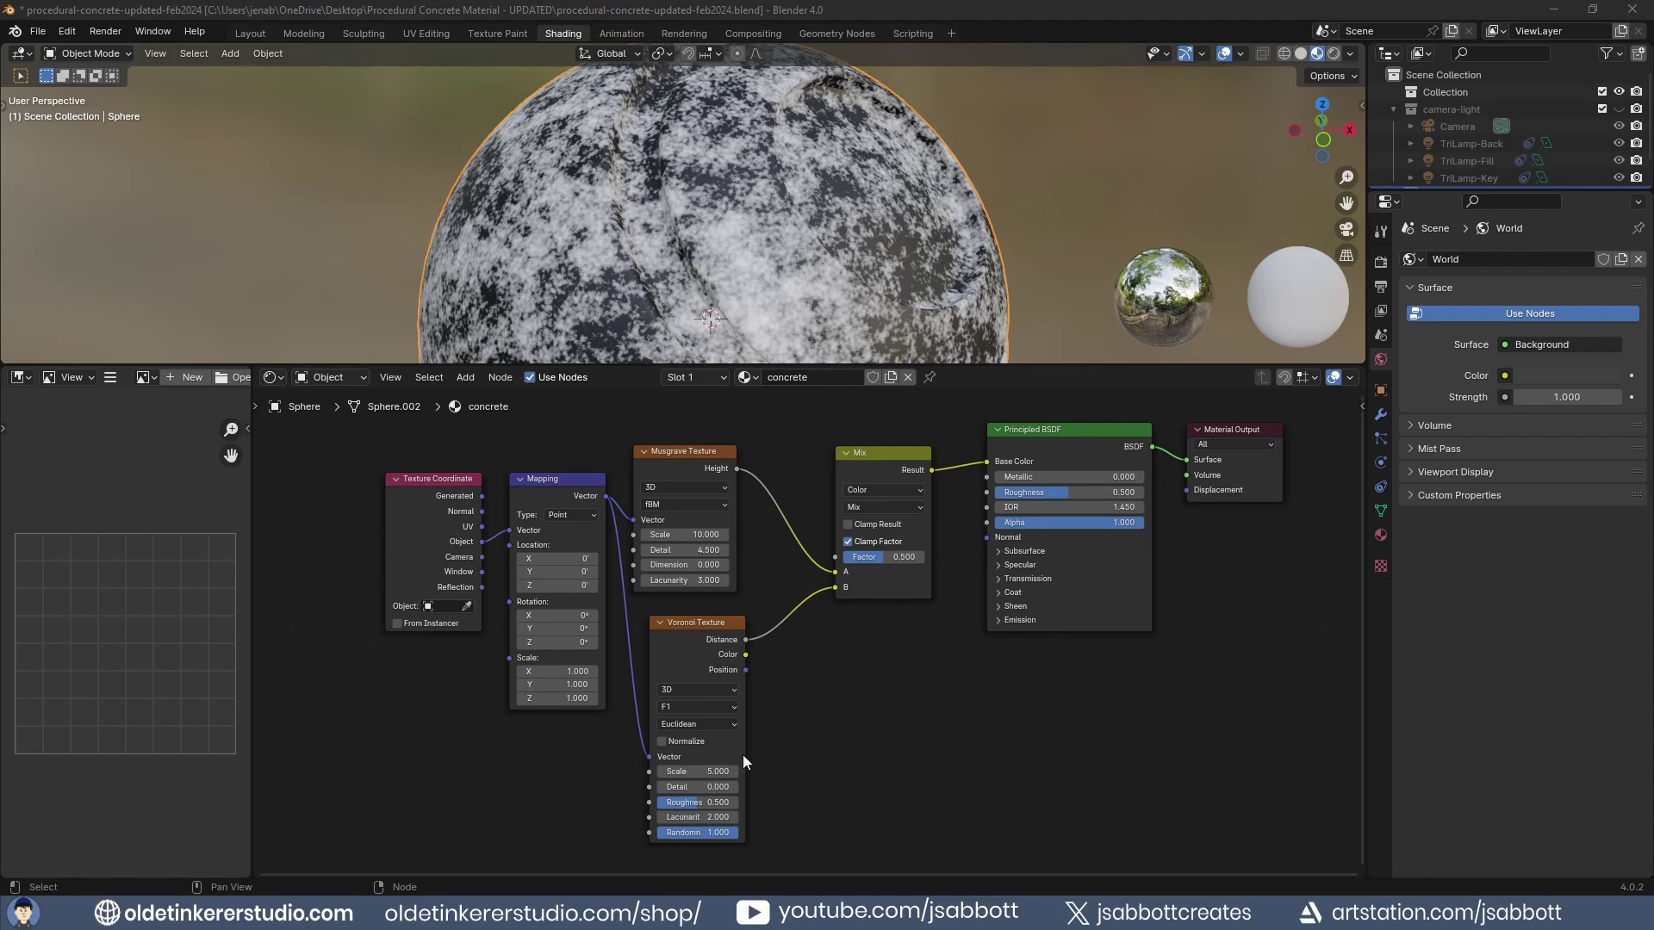
# Set the Voronoi Texture Scale to 500
pyautogui.click(693, 770)
pyautogui.write('500')
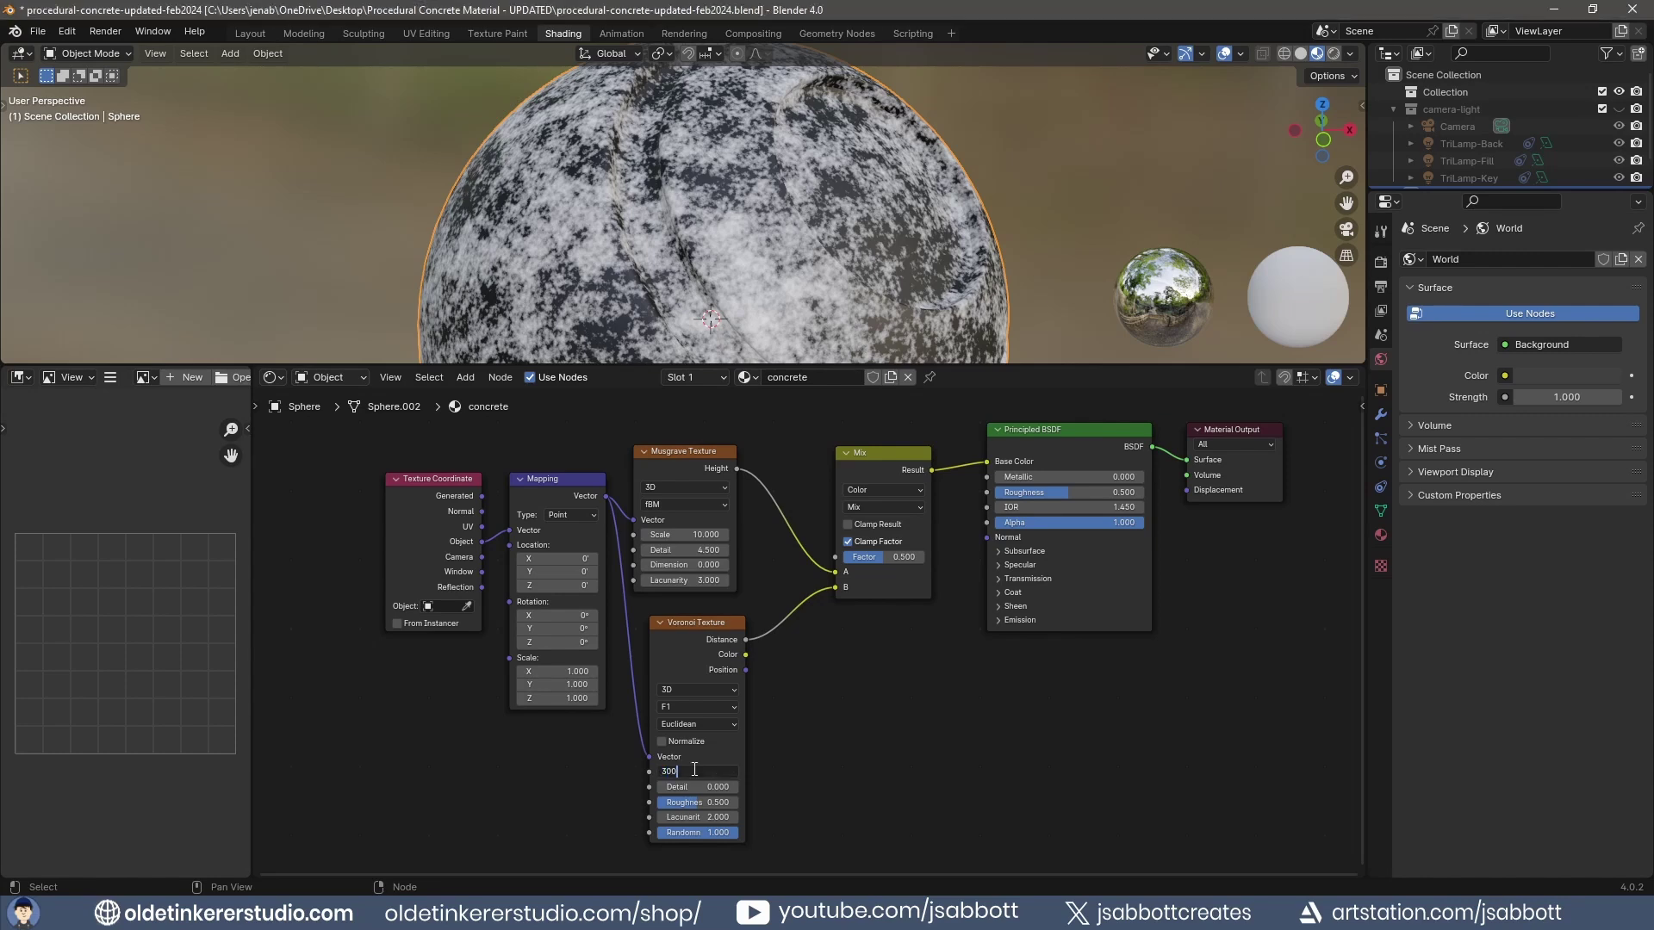
pyautogui.press('Return')
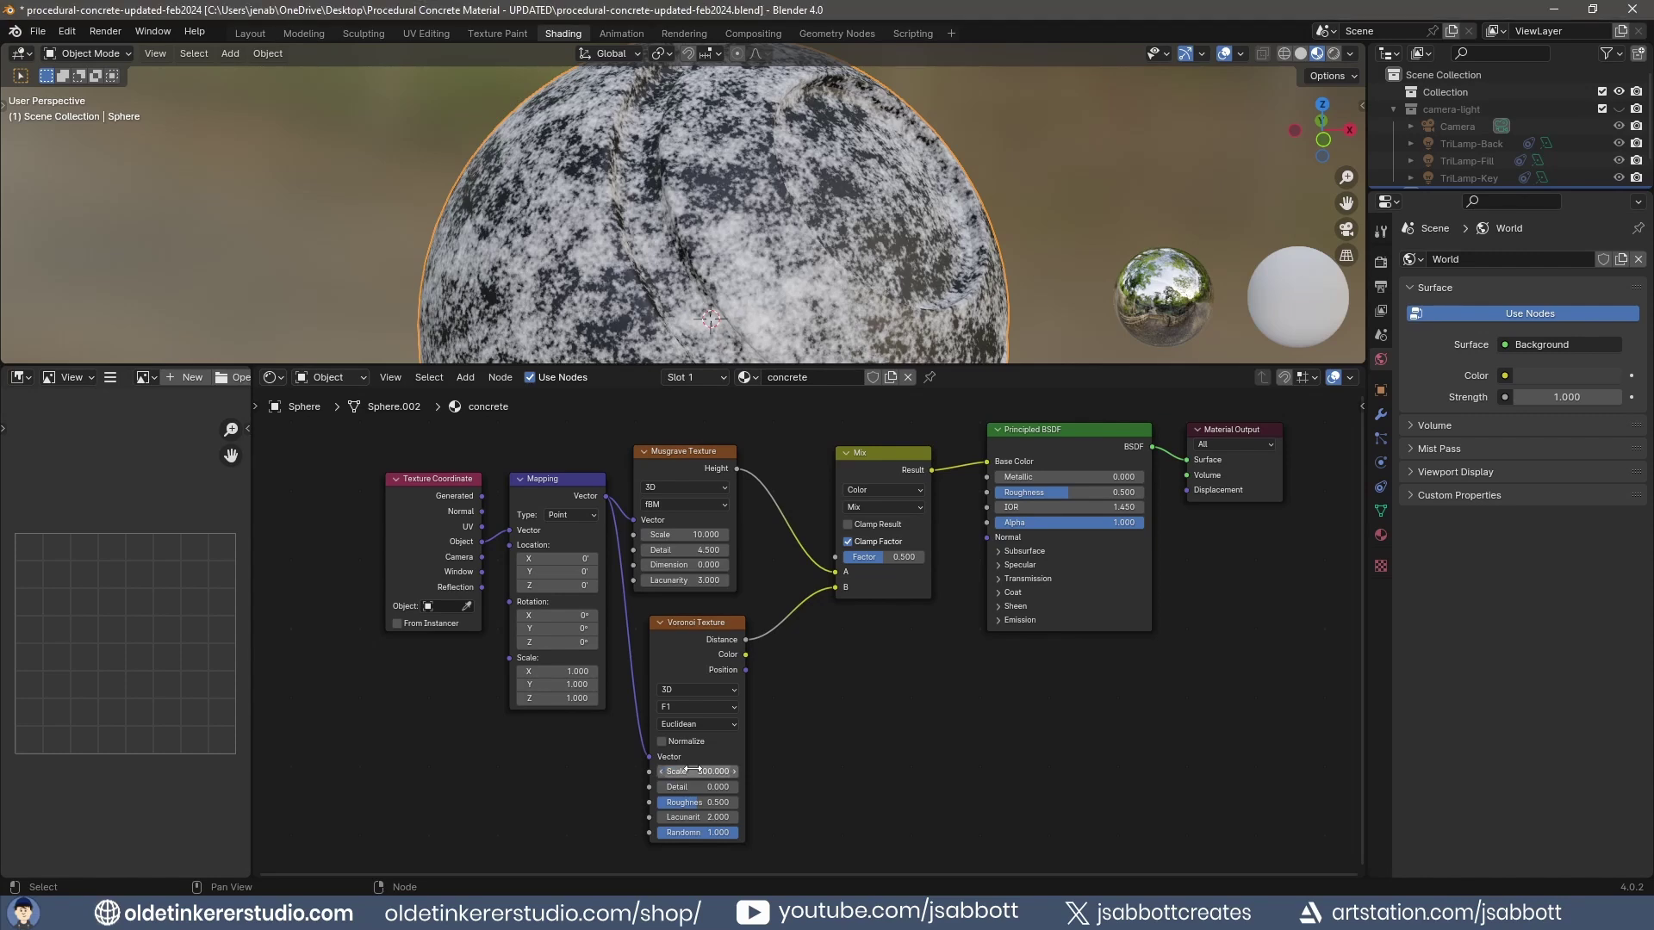
# Add a Color Ramp onto the link between the Mix node and Principled BSDF
pyautogui.moveTo(1024, 661); pyautogui.dragTo(808, 744, button='middle')
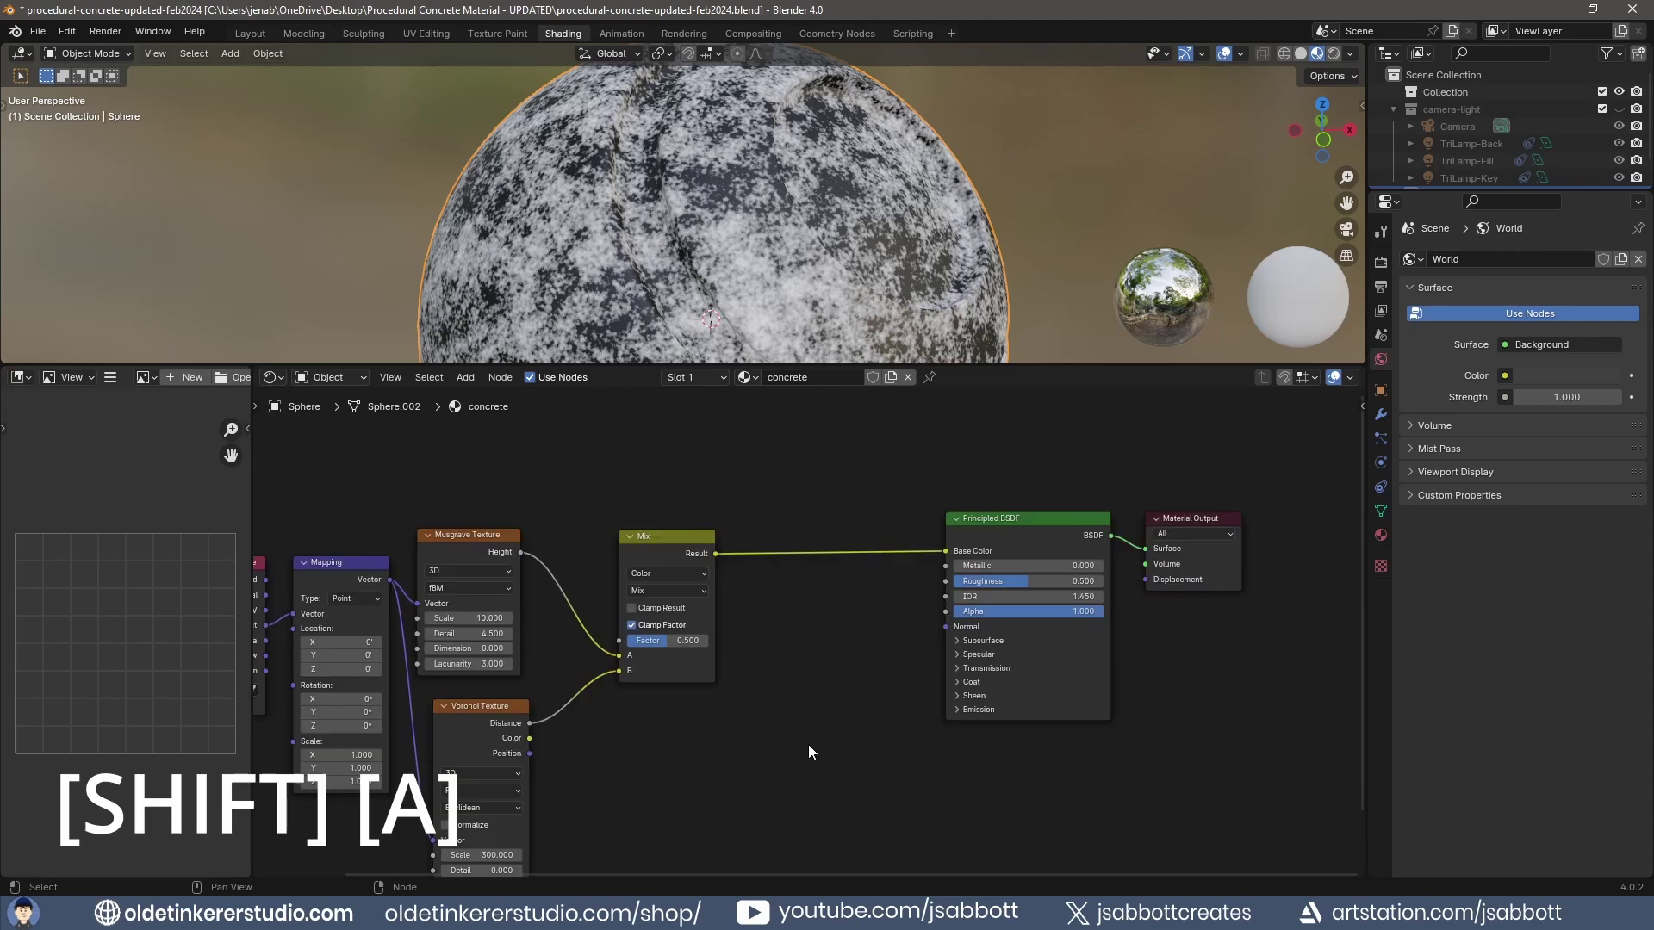
pyautogui.hotkey('shift', 'a')
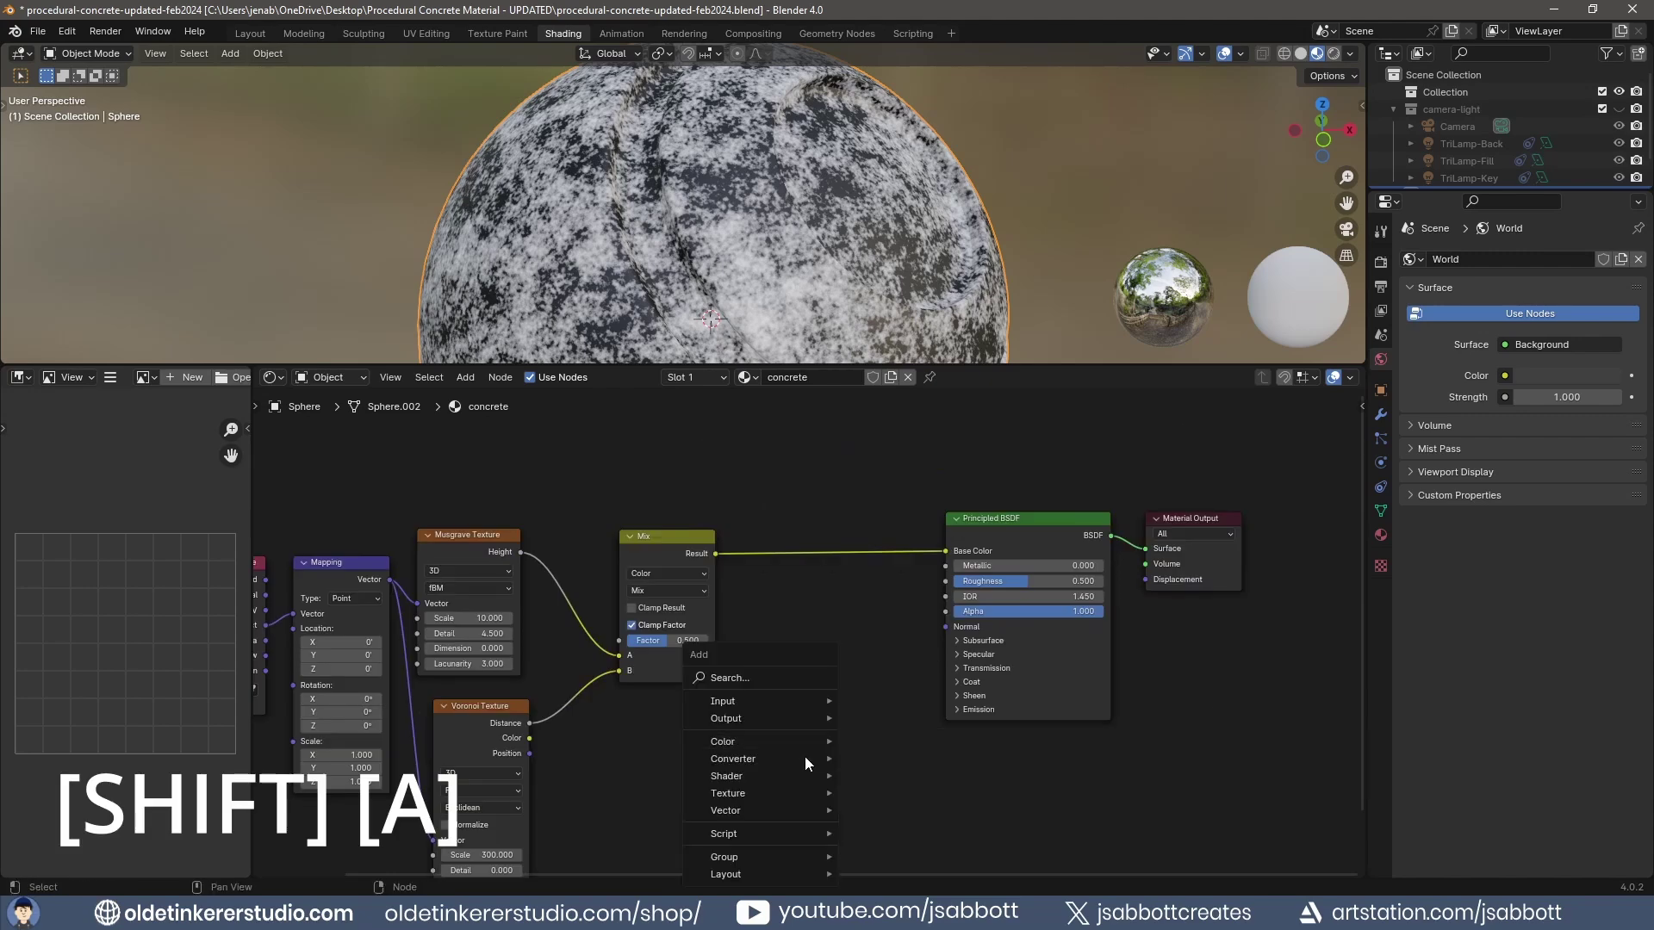
pyautogui.moveTo(794, 758)
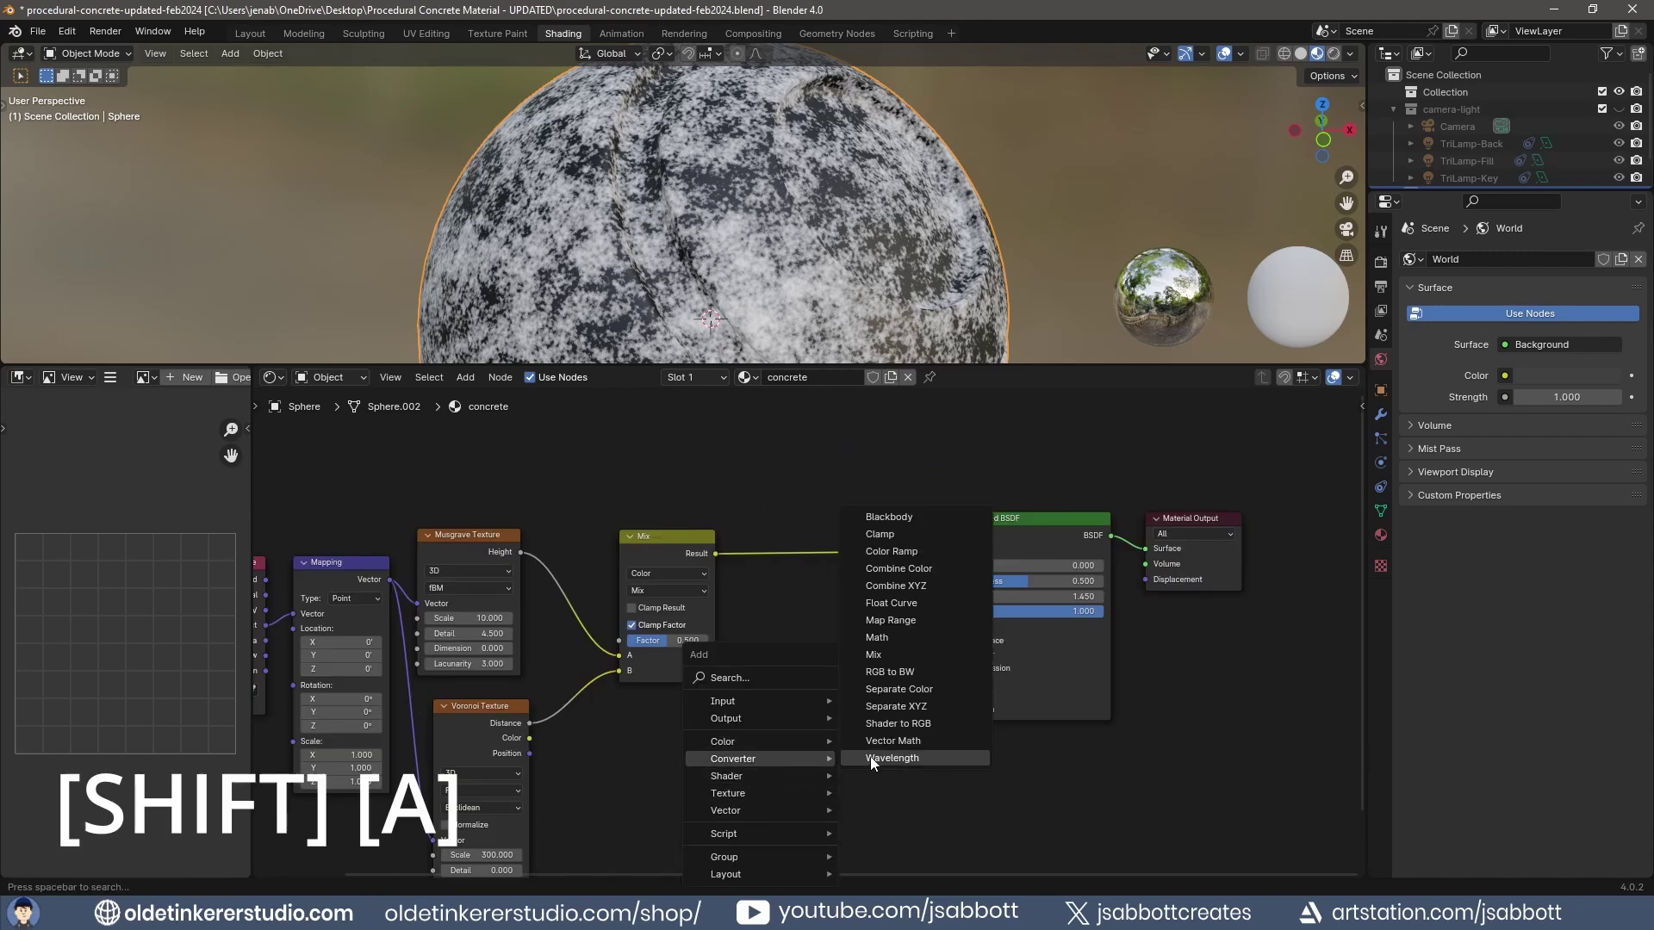
pyautogui.click(918, 554)
pyautogui.click(814, 550)
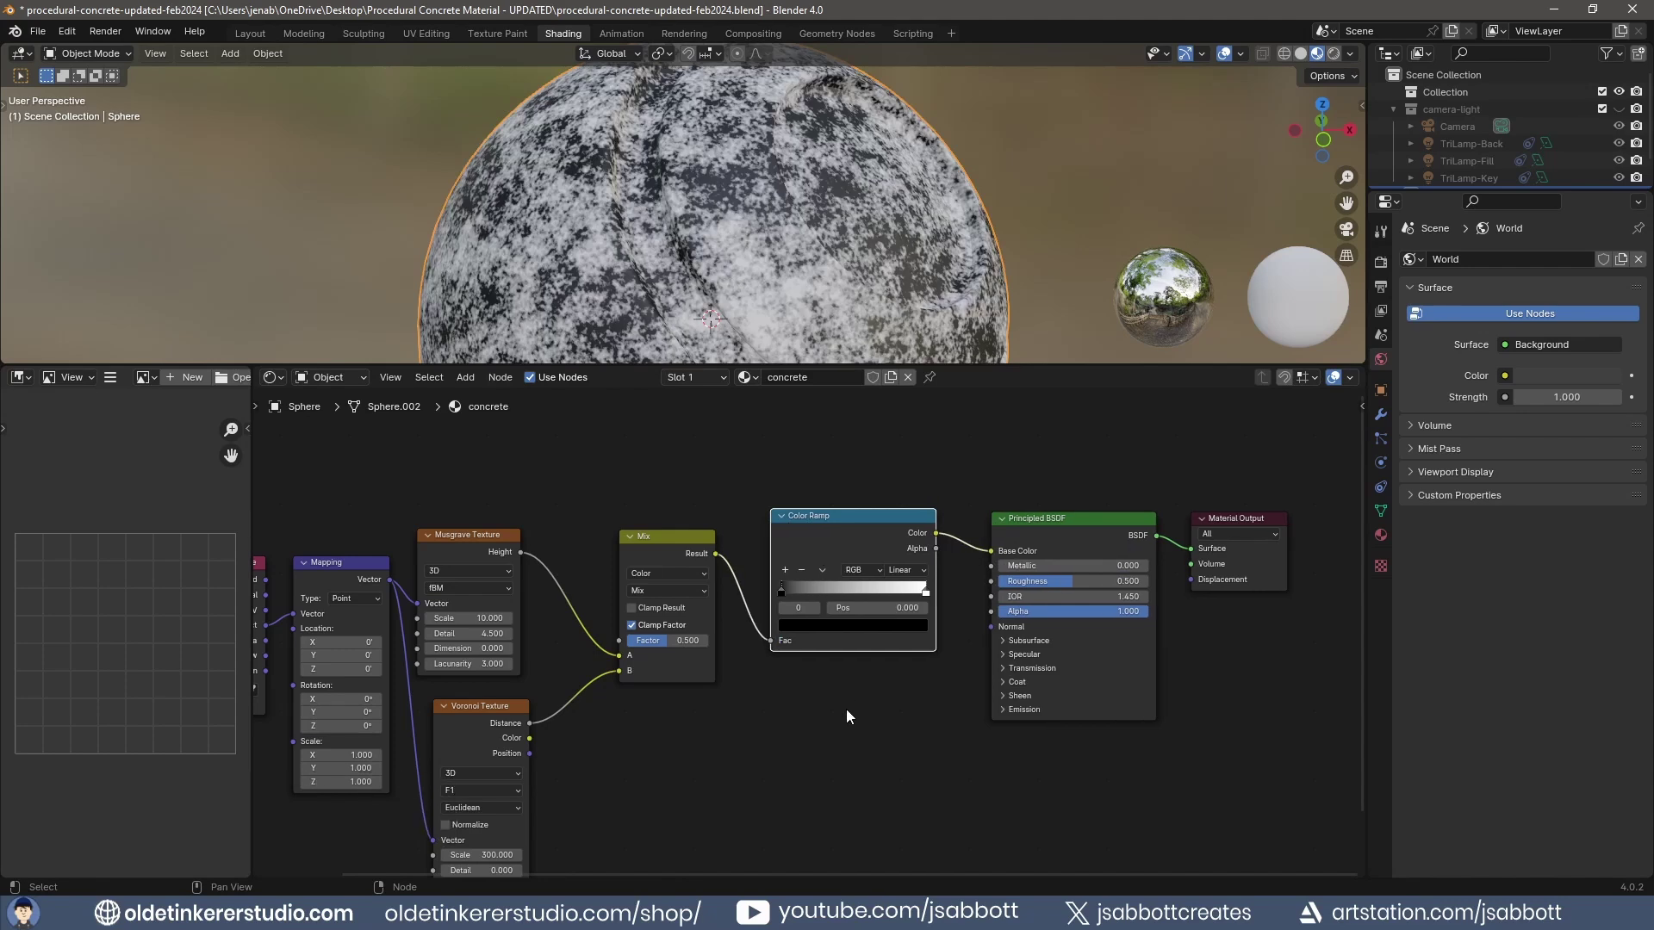
# Move the ramp's white stop to about 0.050 and set its colour to D1D1D1
pyautogui.click(926, 593)
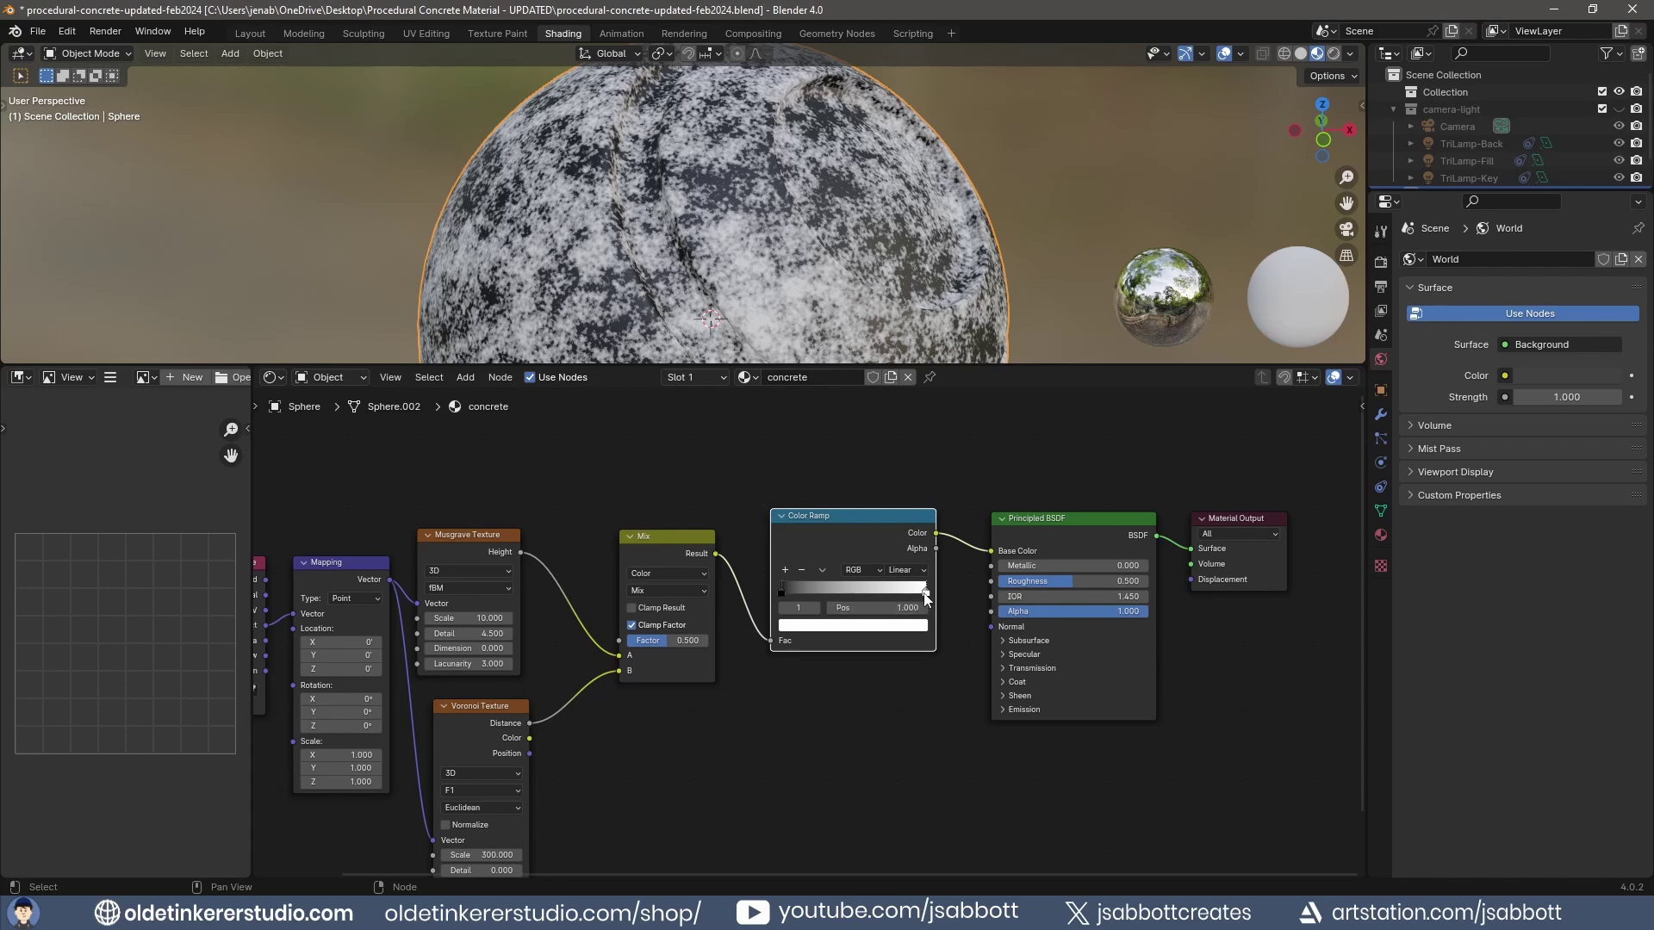
pyautogui.moveTo(925, 595); pyautogui.dragTo(779, 597)
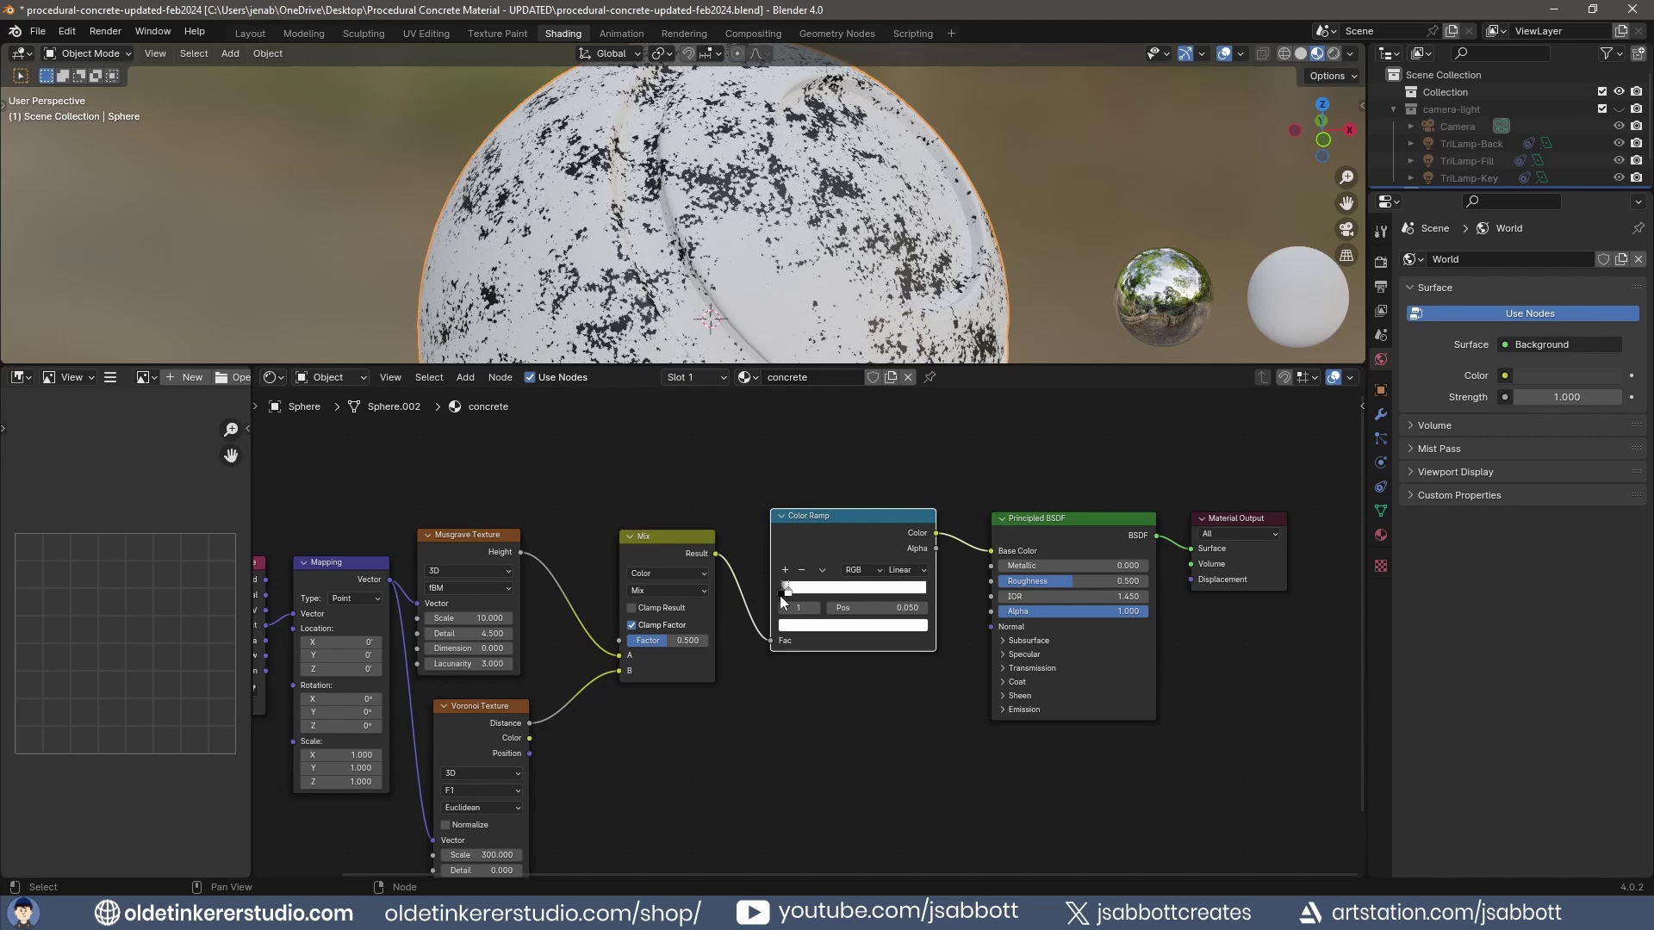
pyautogui.click(851, 626)
pyautogui.click(854, 563)
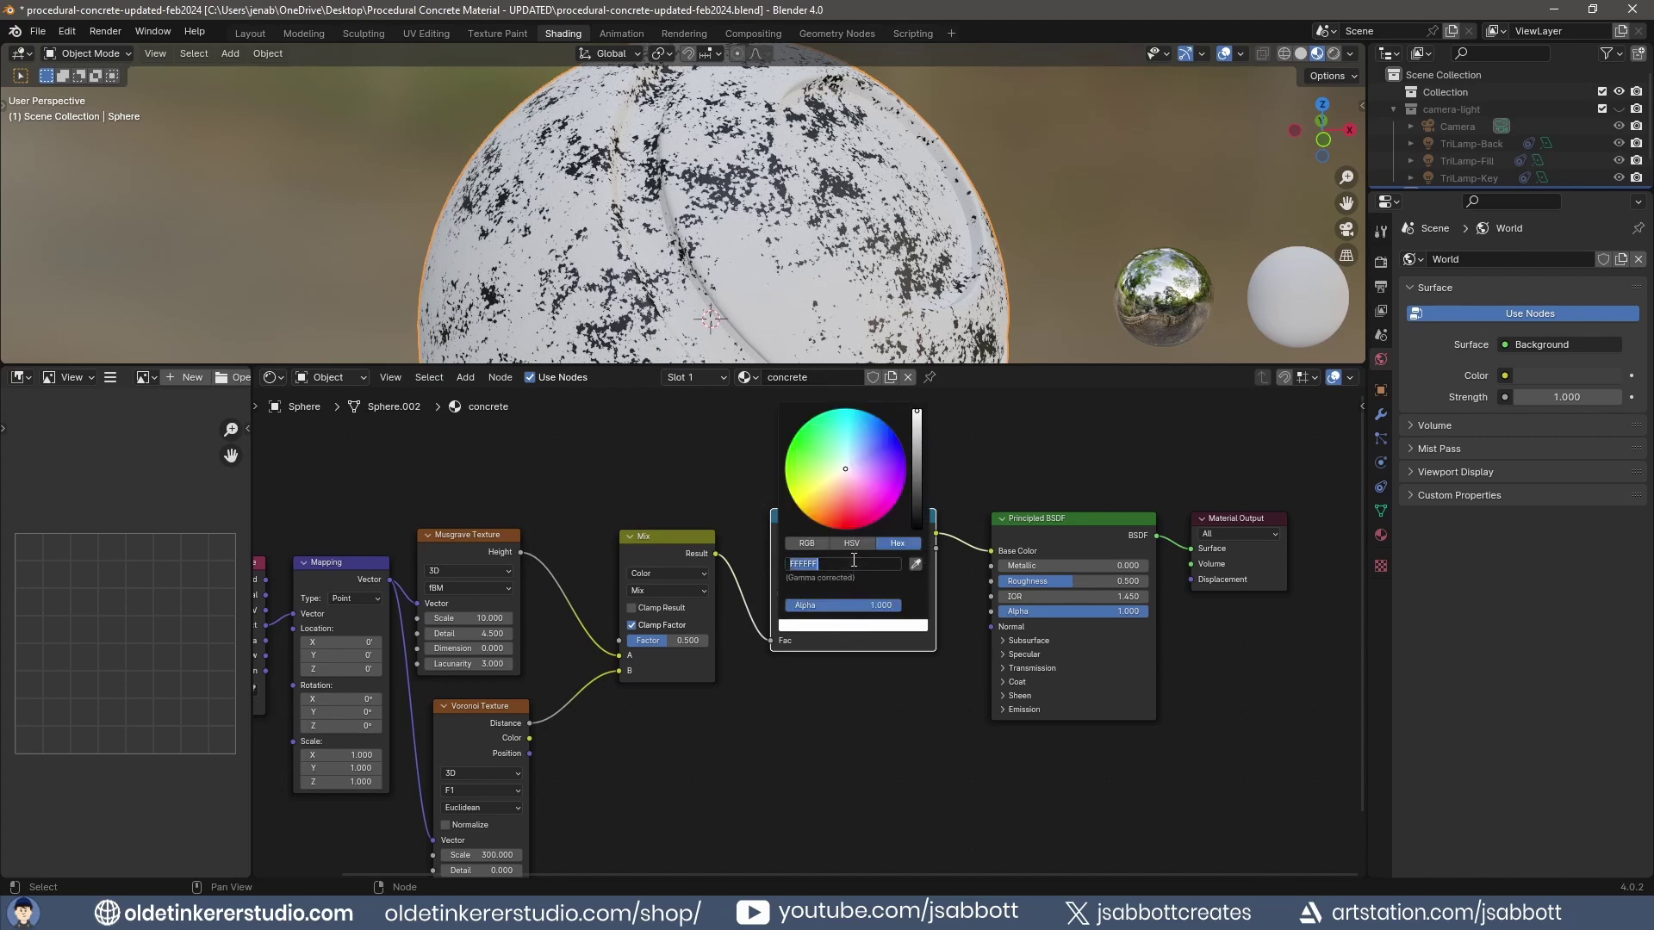
pyautogui.write('D1D1D1')
pyautogui.press('Return')
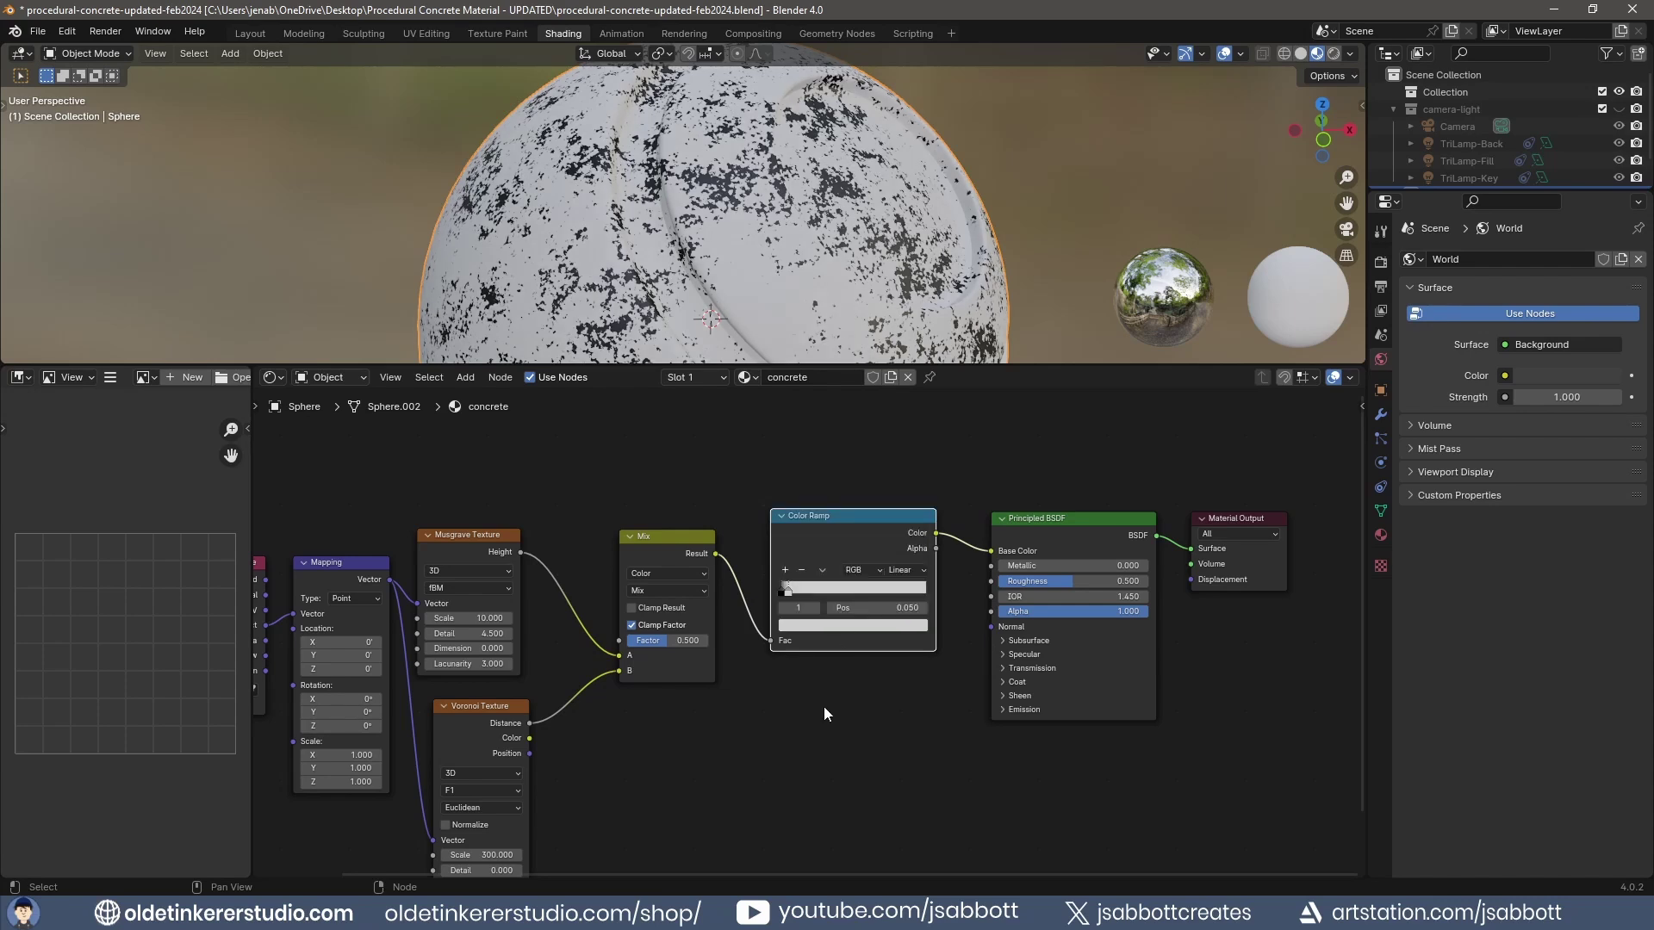
# Add a Bump node fed by the Mix result, with its Normal output driving the BSDF Normal
pyautogui.hotkey('shift', 'a')
pyautogui.moveTo(818, 731)
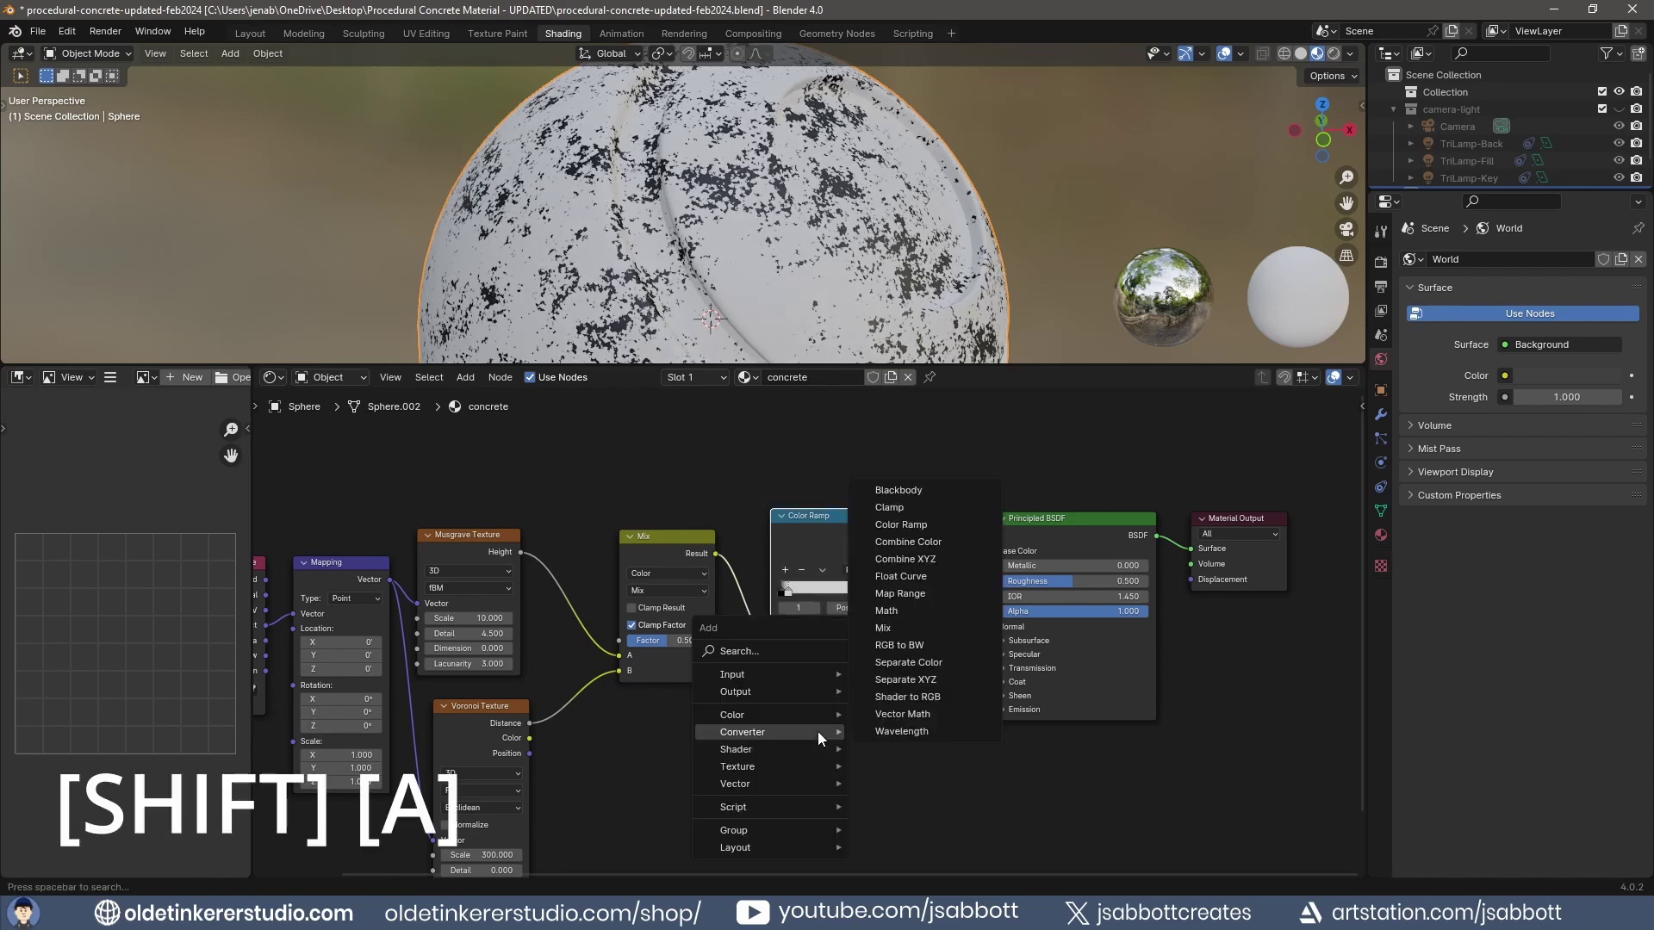
pyautogui.moveTo(808, 785)
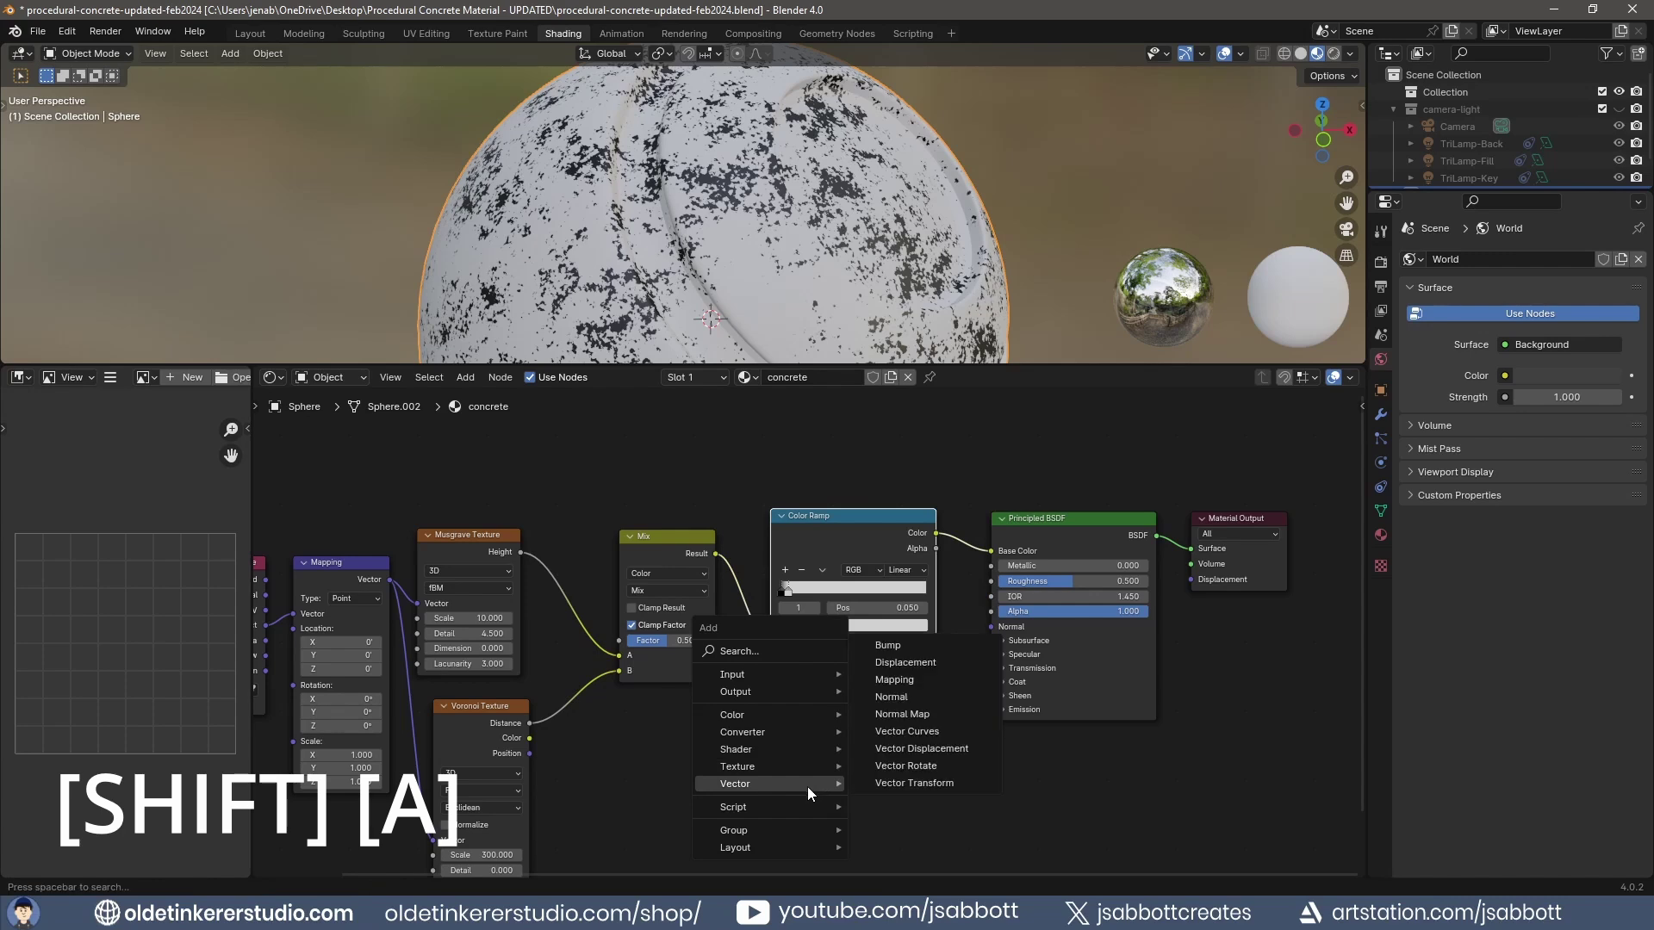
pyautogui.click(895, 646)
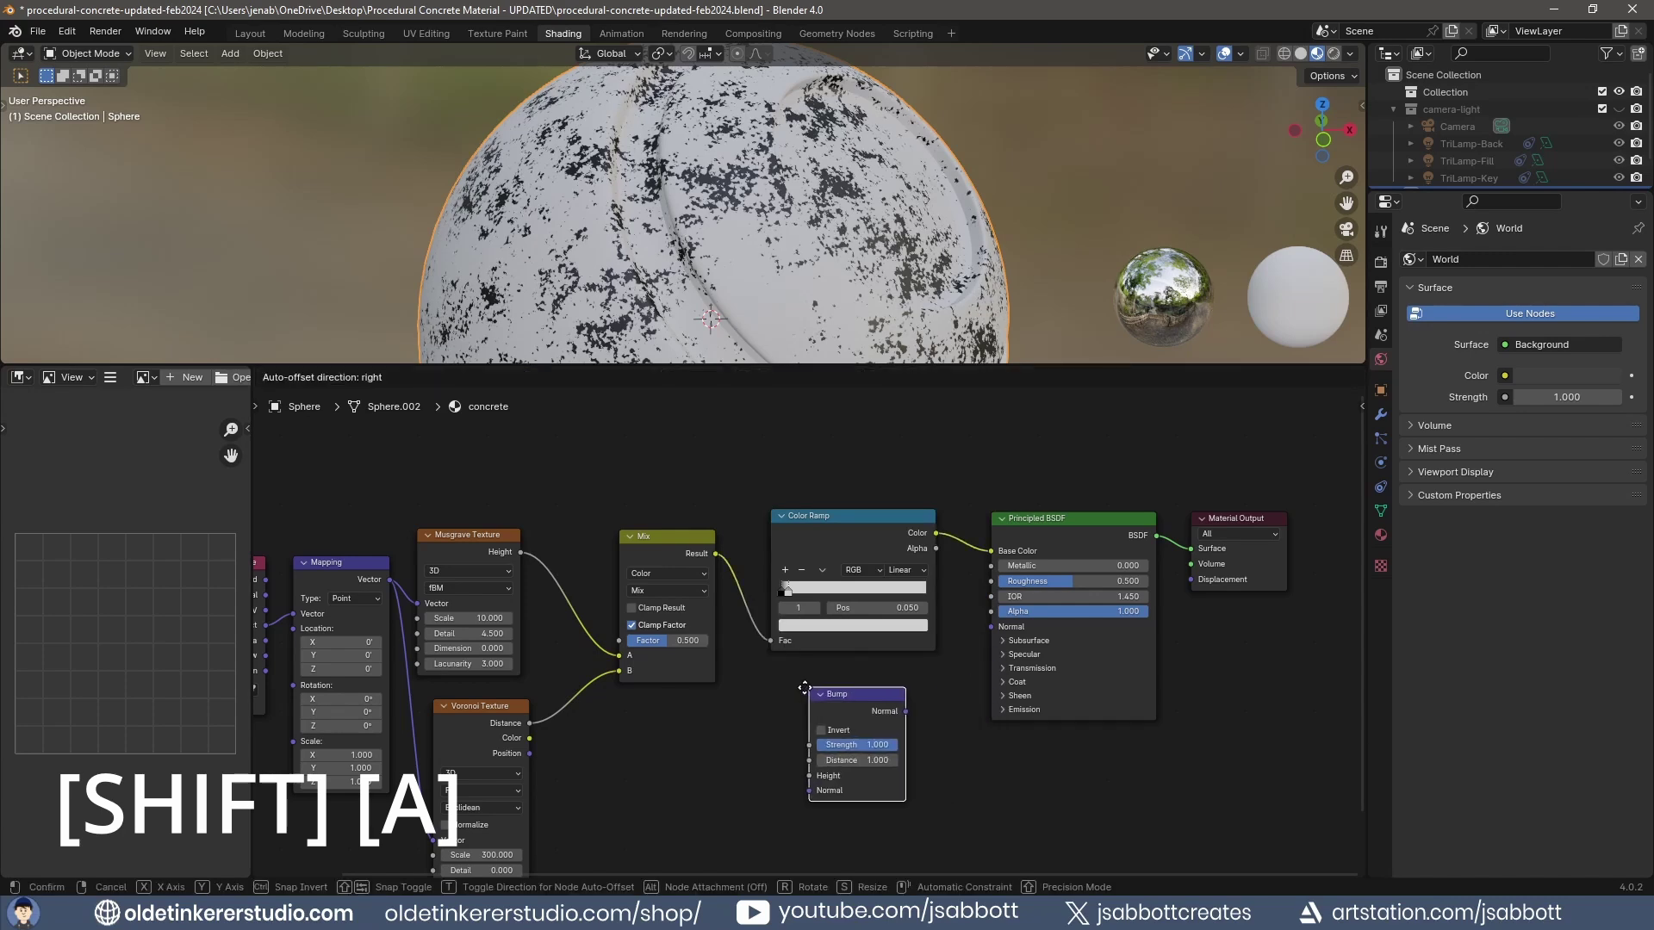
pyautogui.click(802, 688)
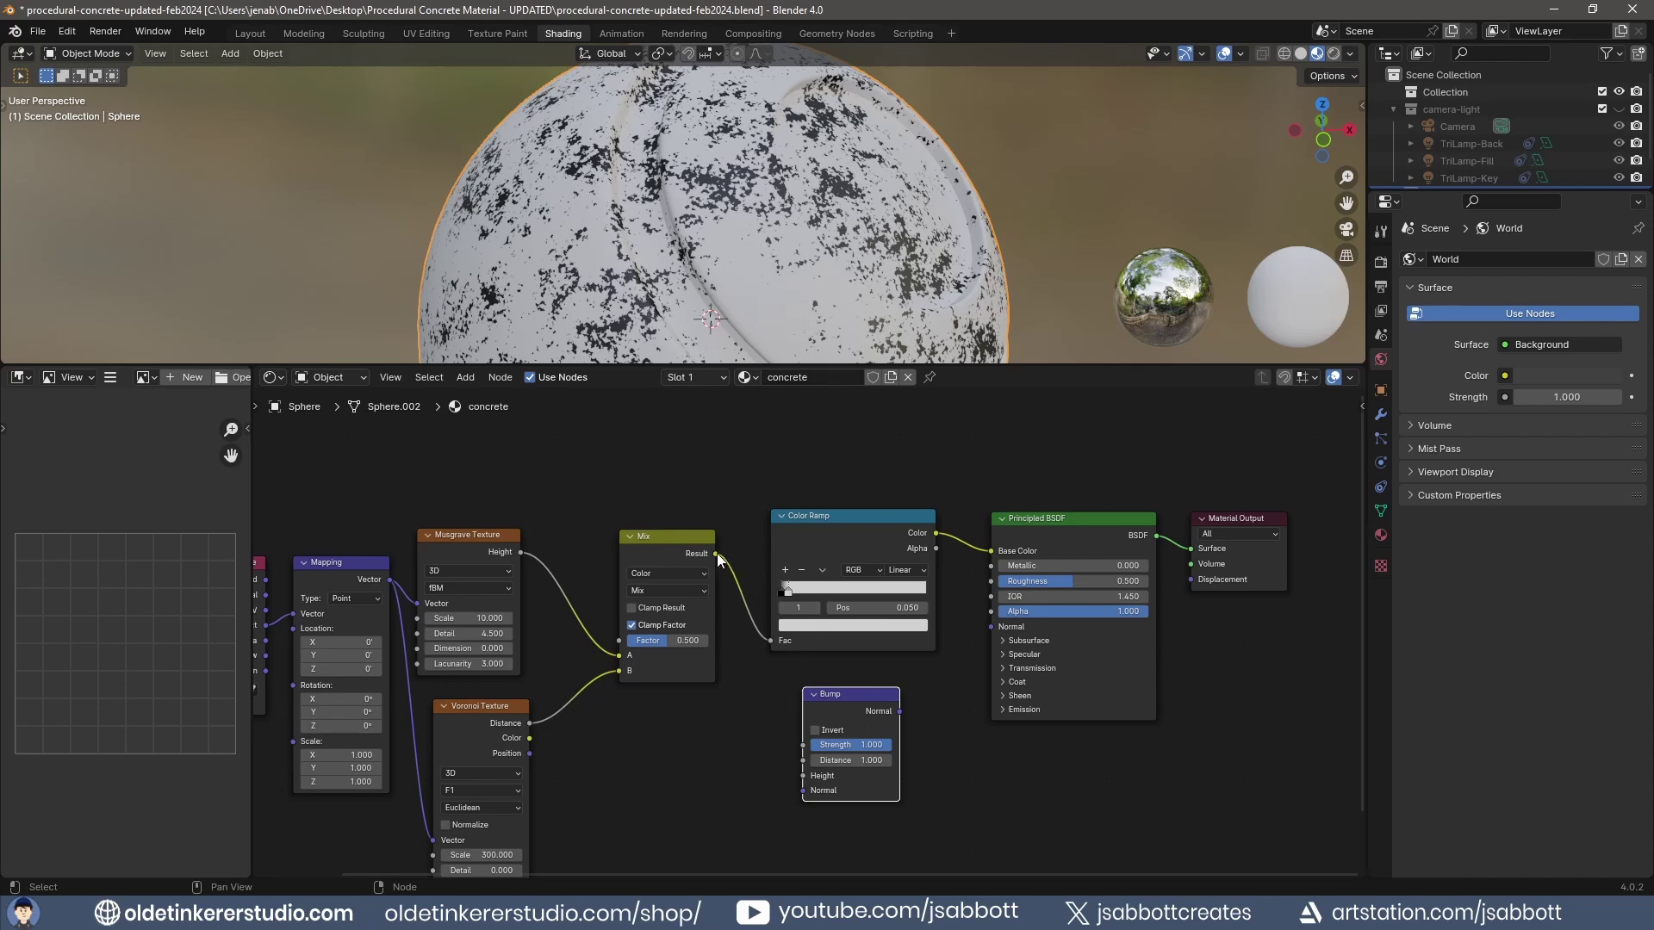
pyautogui.moveTo(717, 553); pyautogui.dragTo(890, 777)
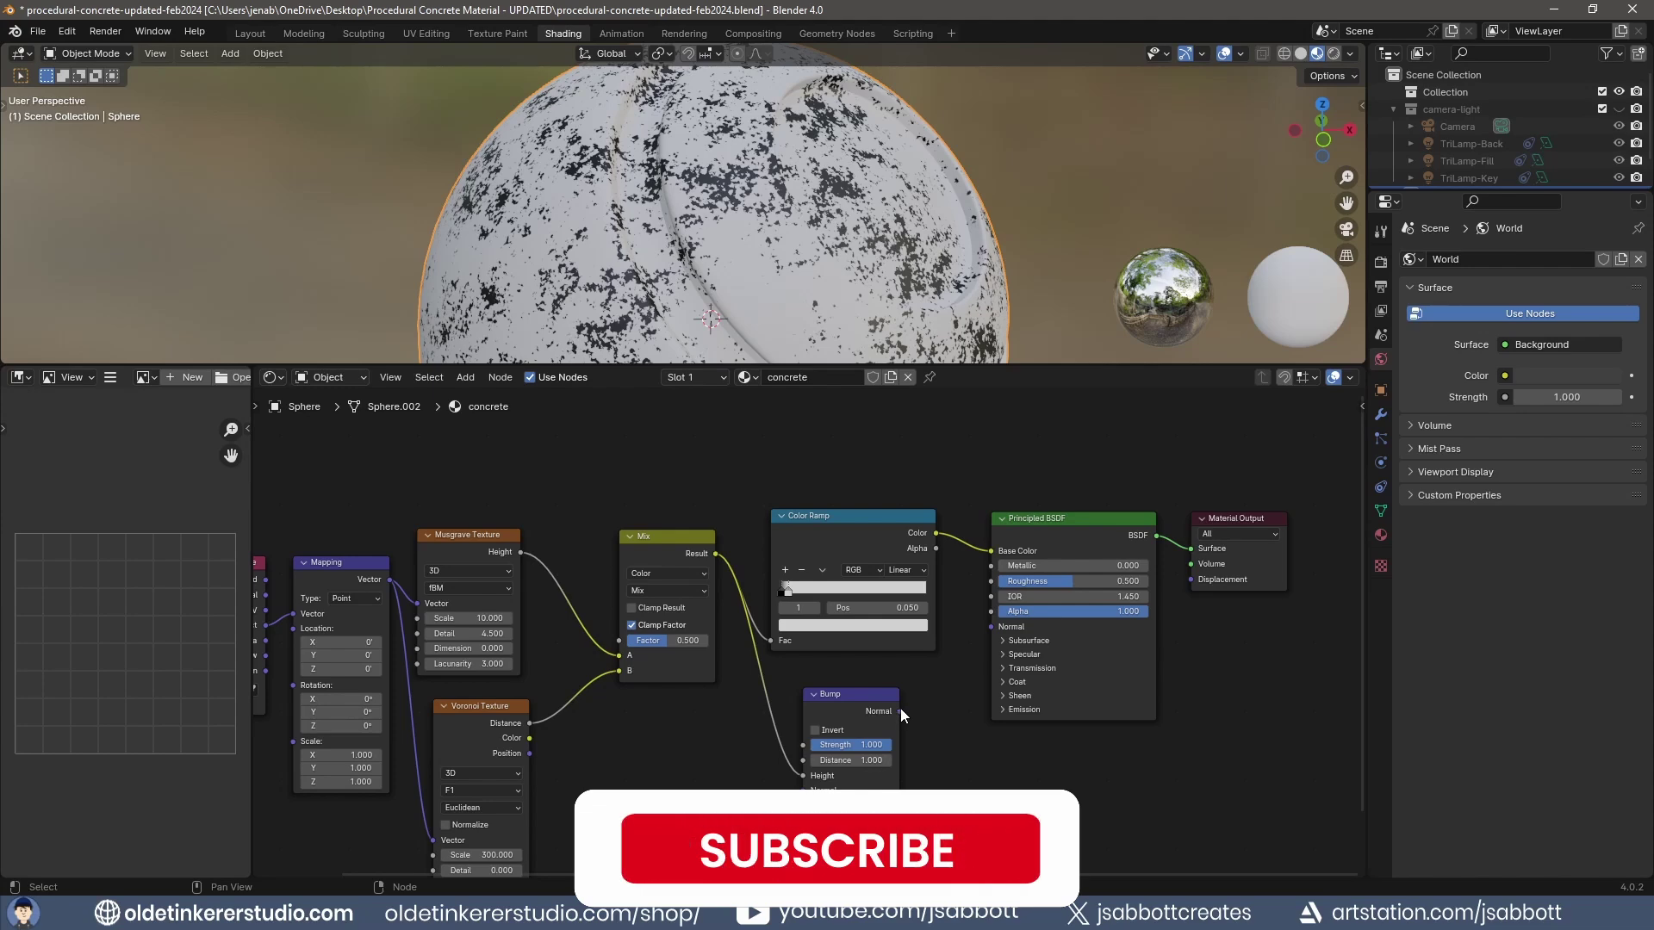
pyautogui.moveTo(899, 711); pyautogui.dragTo(991, 627)
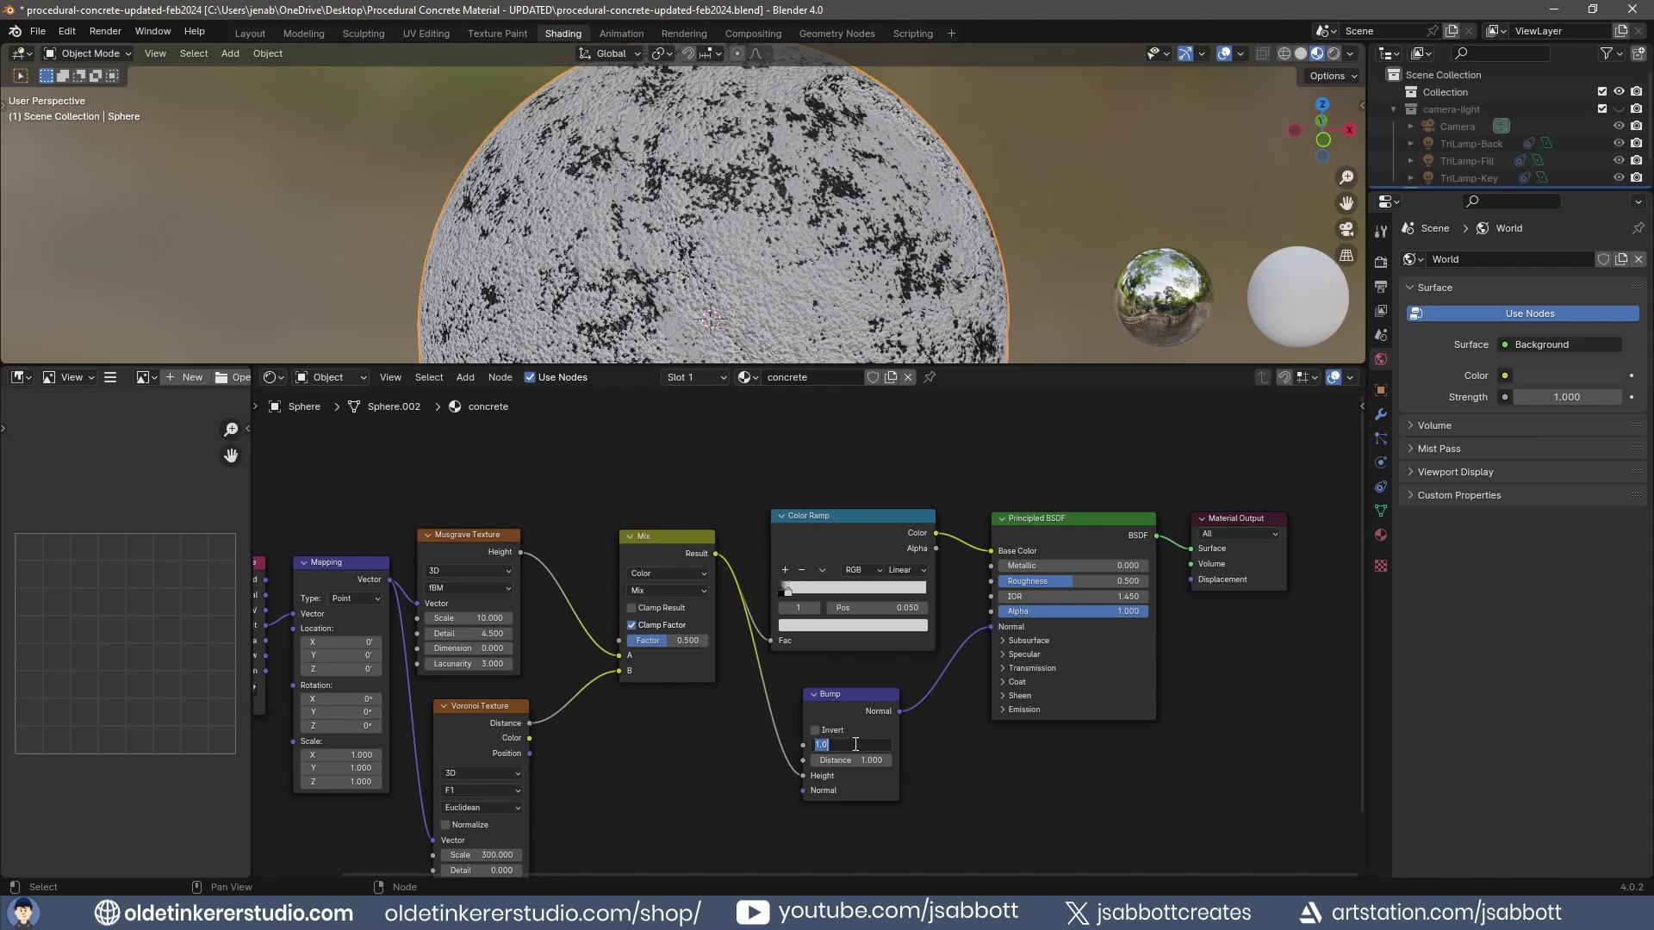
# Set Bump strength to 0.5 and box-select the texture, mix, ramp and bump nodes
pyautogui.write('0.5')
pyautogui.press('Return')
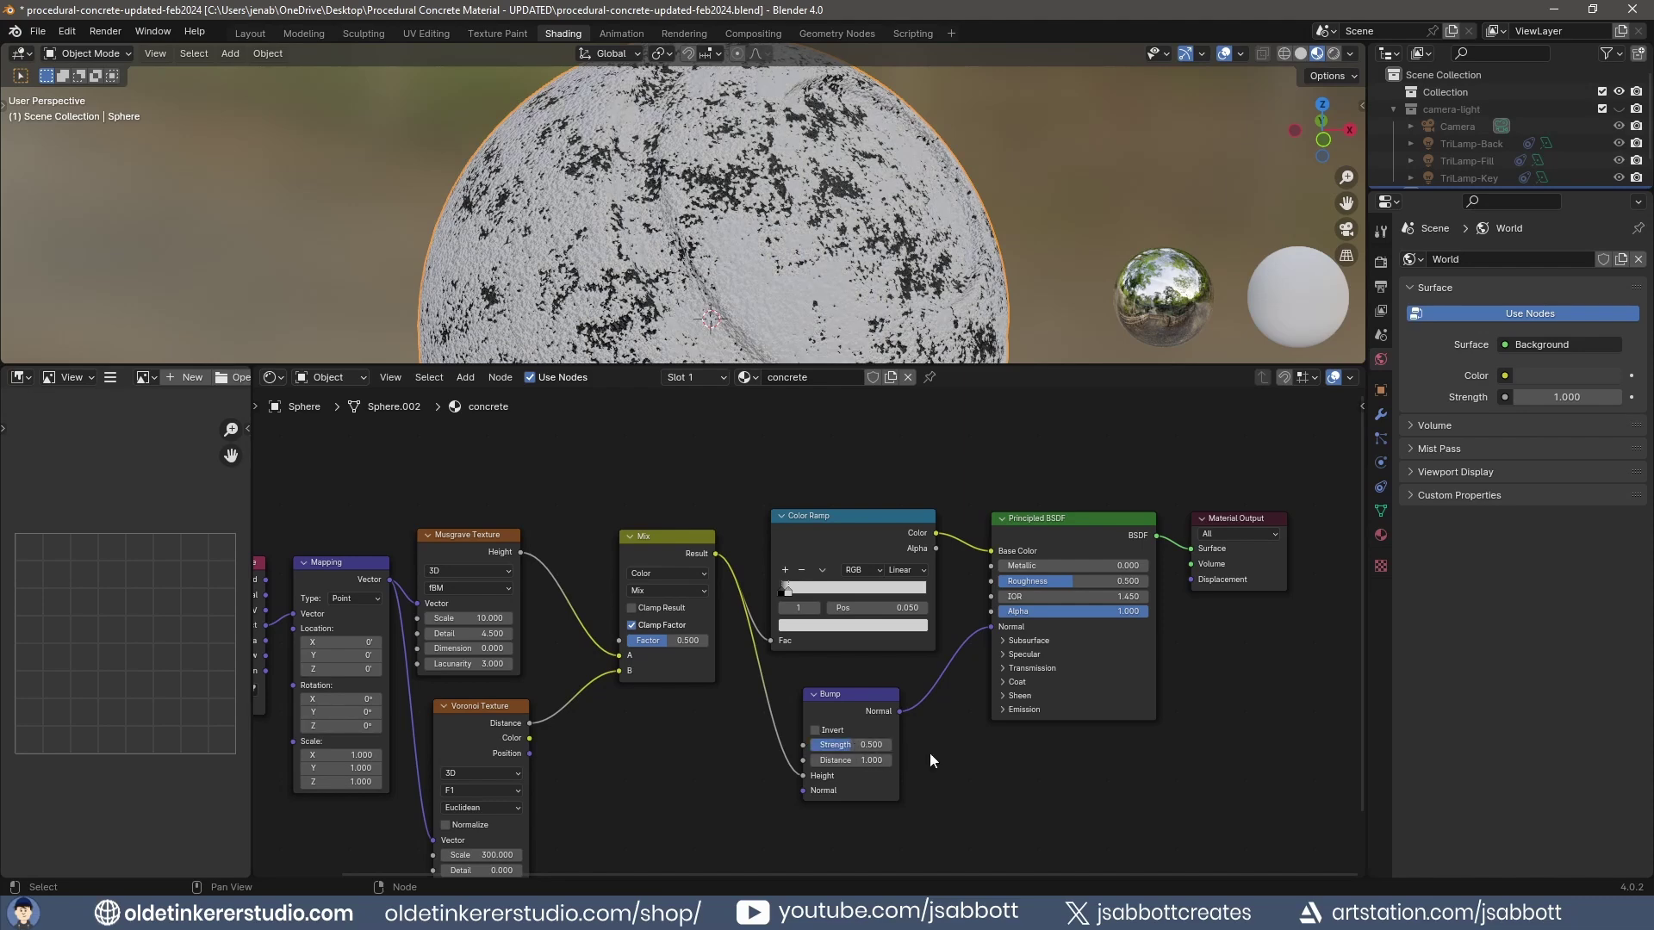
pyautogui.press('Home')
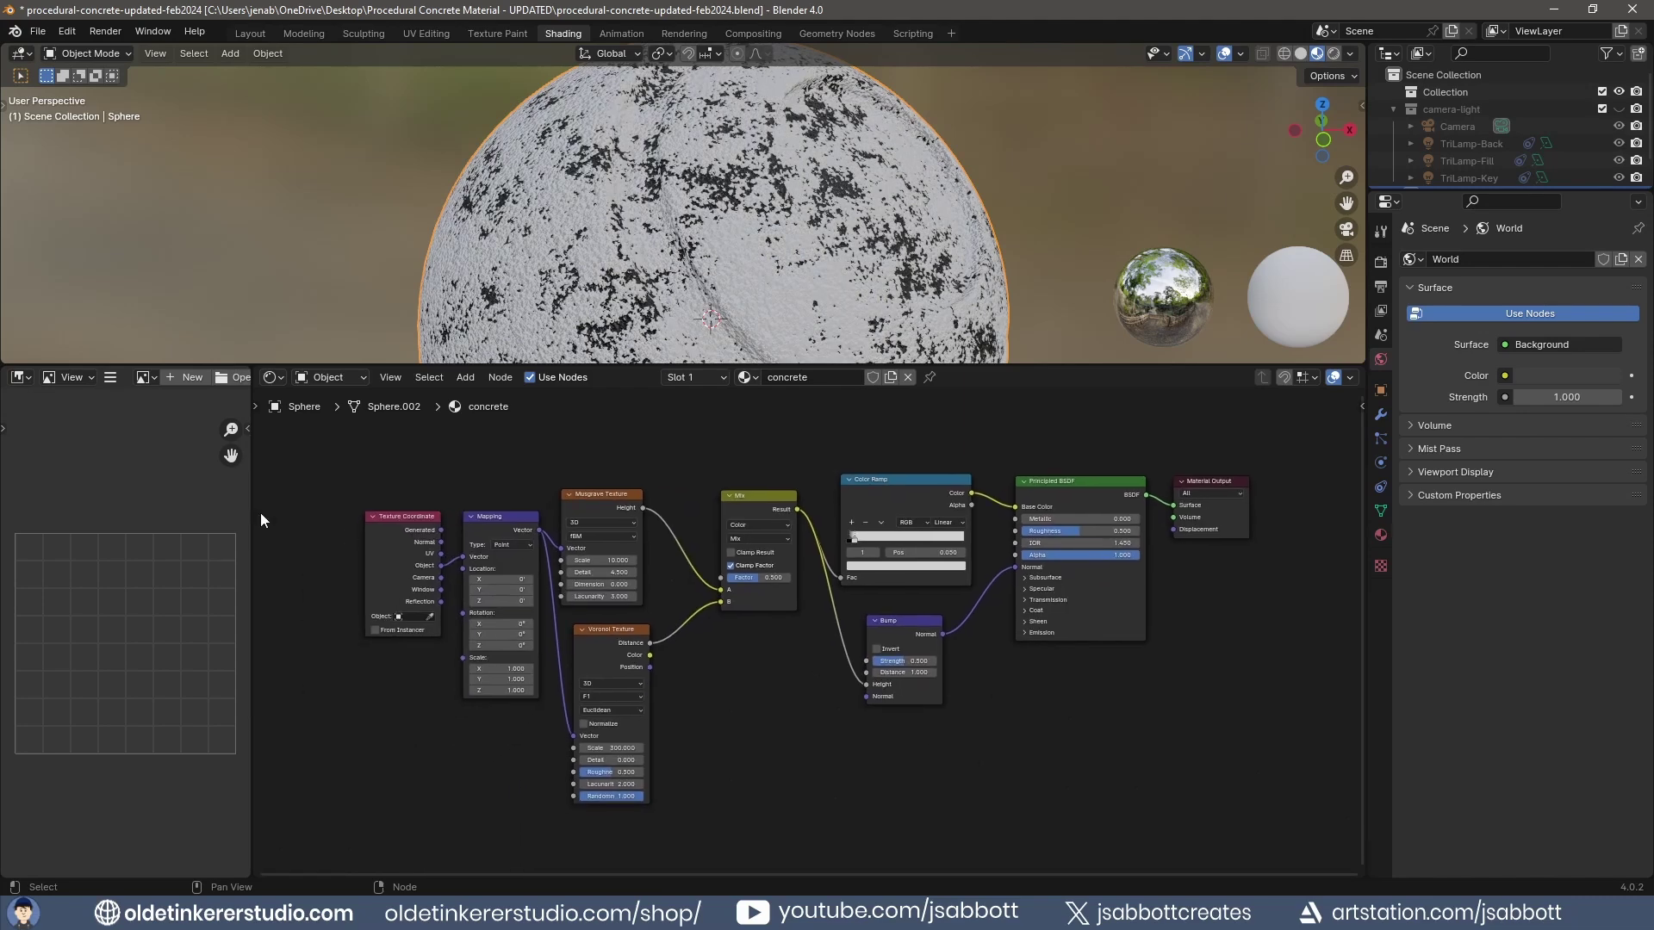
pyautogui.moveTo(310, 447); pyautogui.dragTo(992, 818)
pyautogui.hotkey('ctrl', 'j')
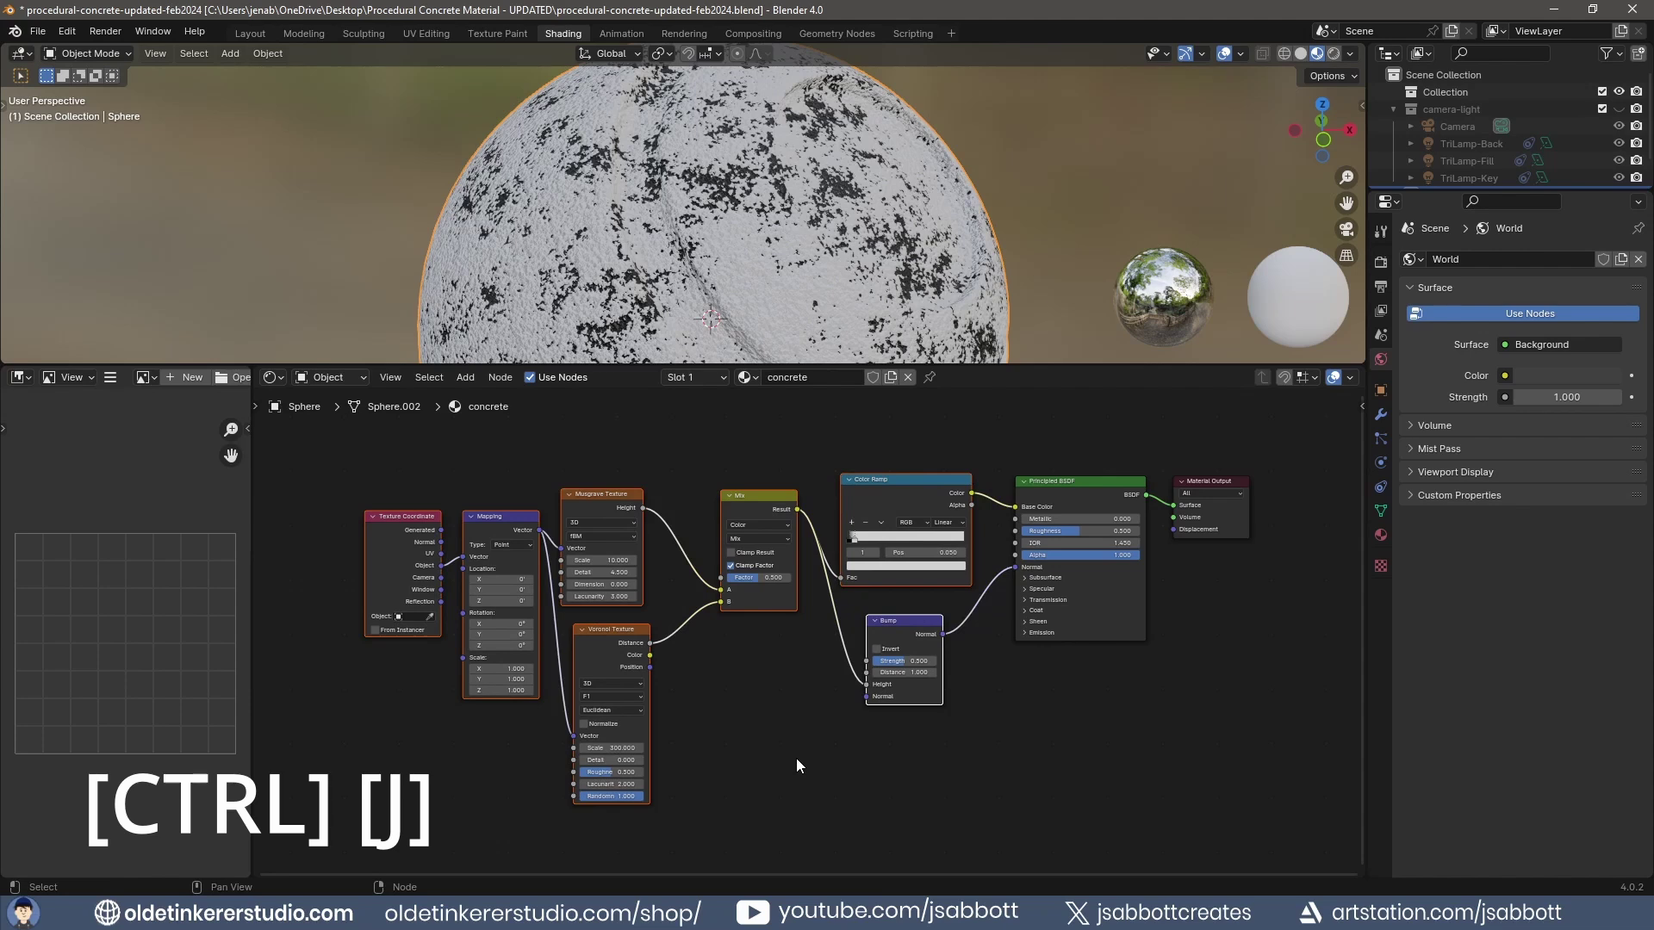
# Join the selected nodes into a new frame and rename its label to 'concrete base'
pyautogui.hotkey('ctrl', 'j')
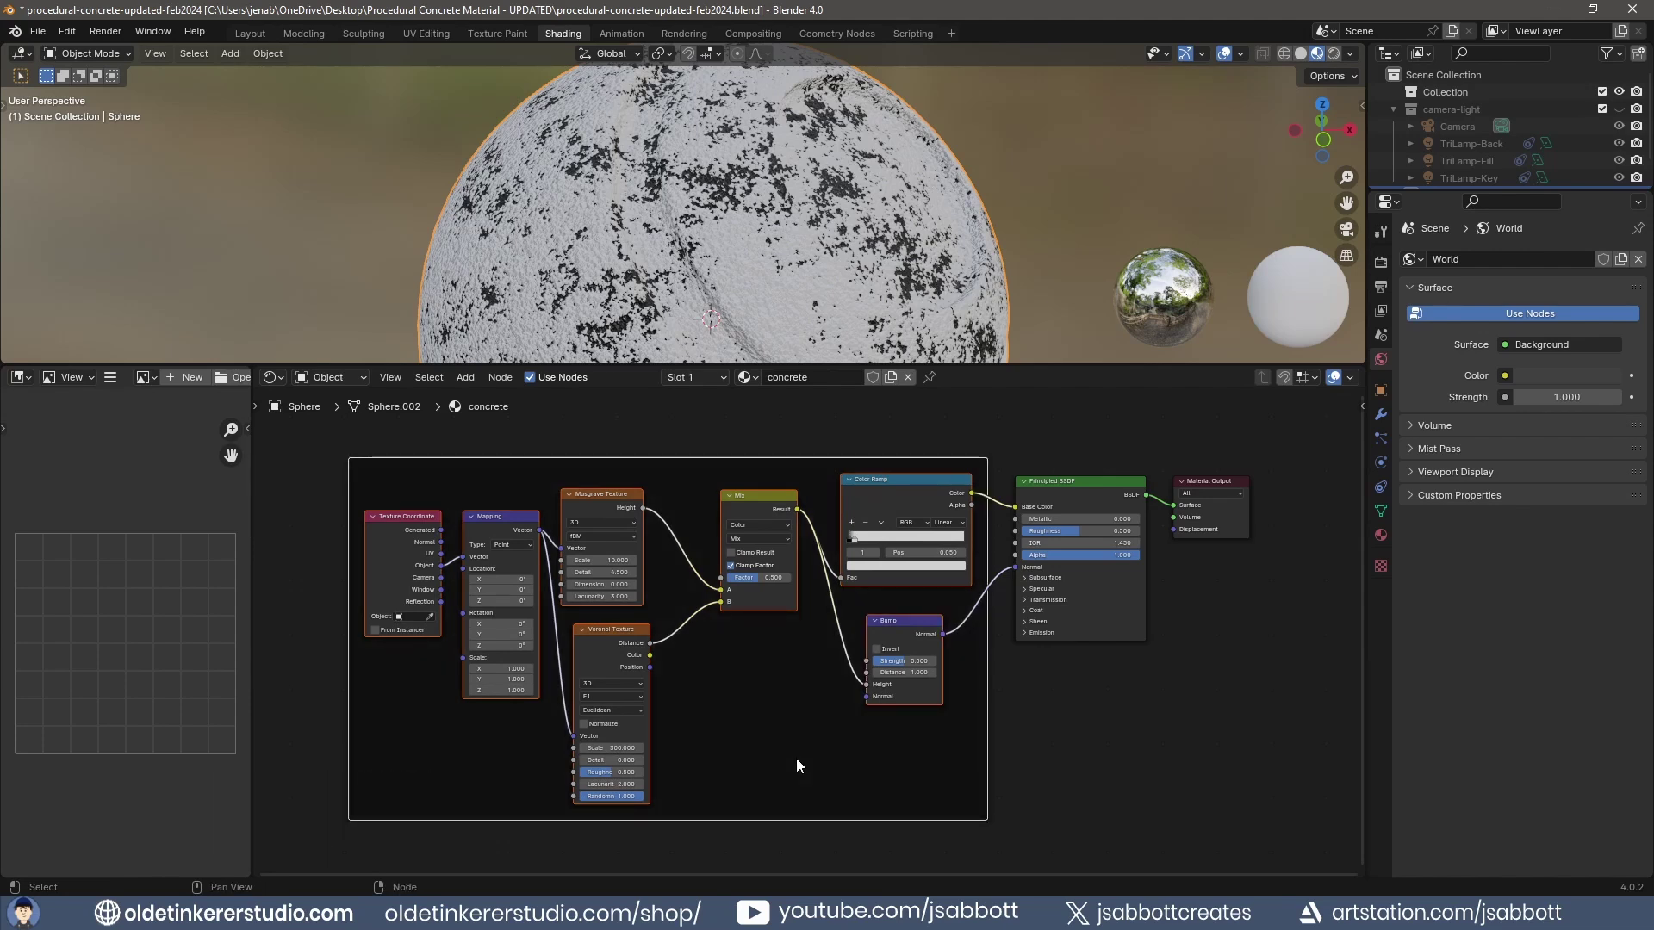
pyautogui.rightClick(796, 758)
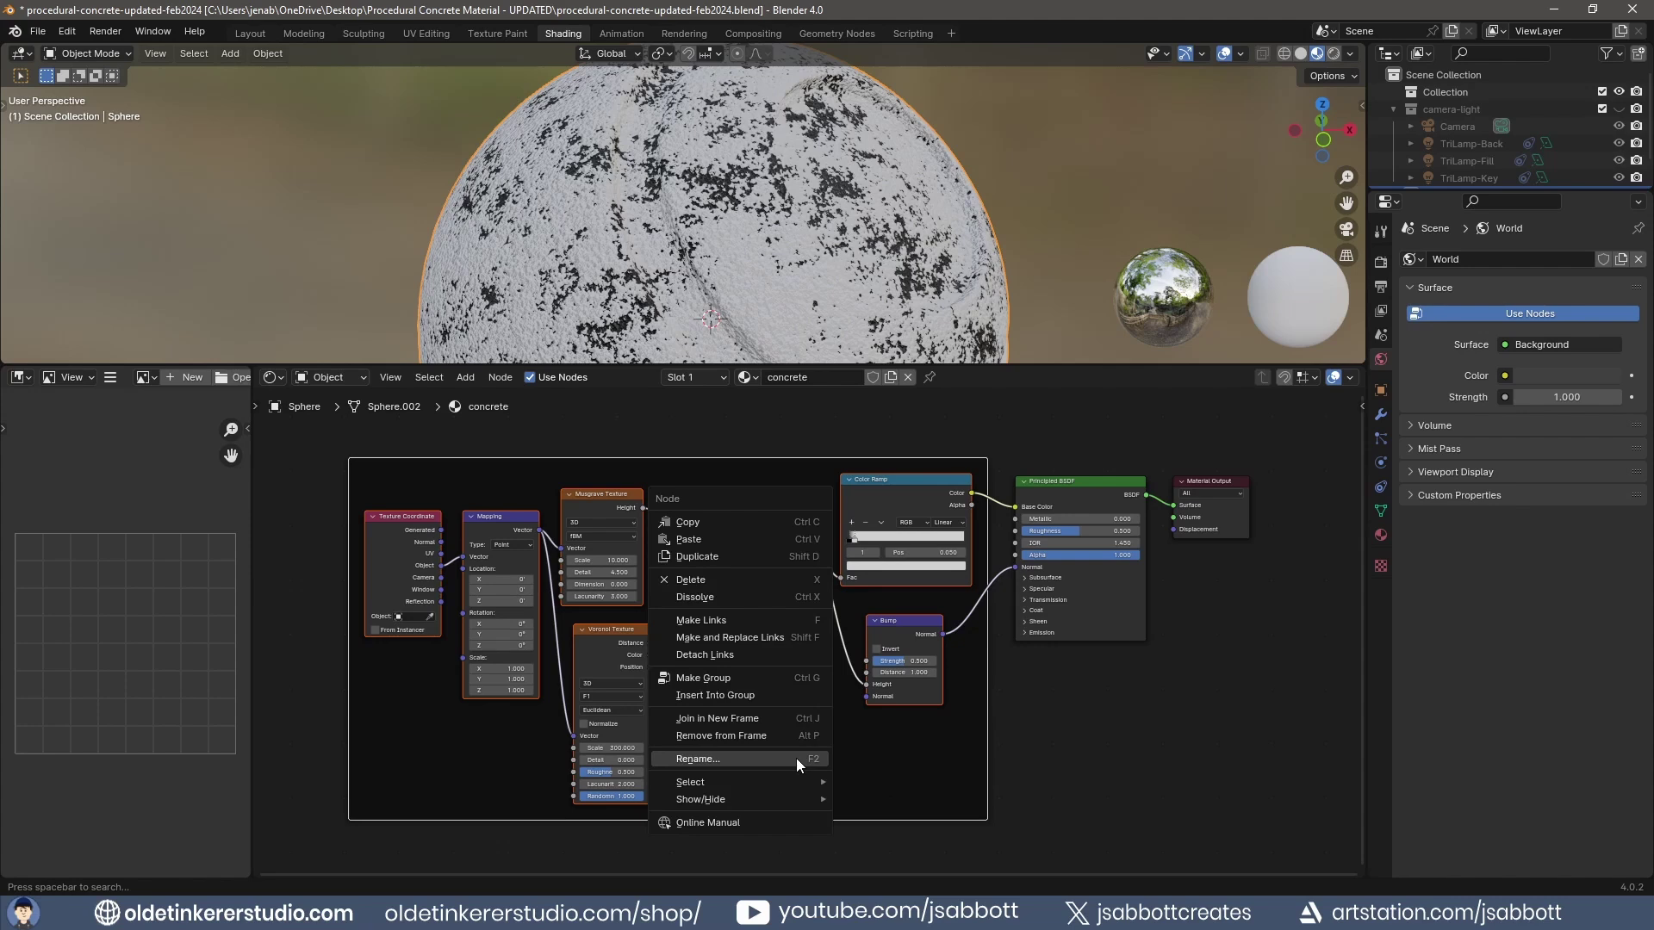
pyautogui.click(796, 758)
pyautogui.write('concrete base')
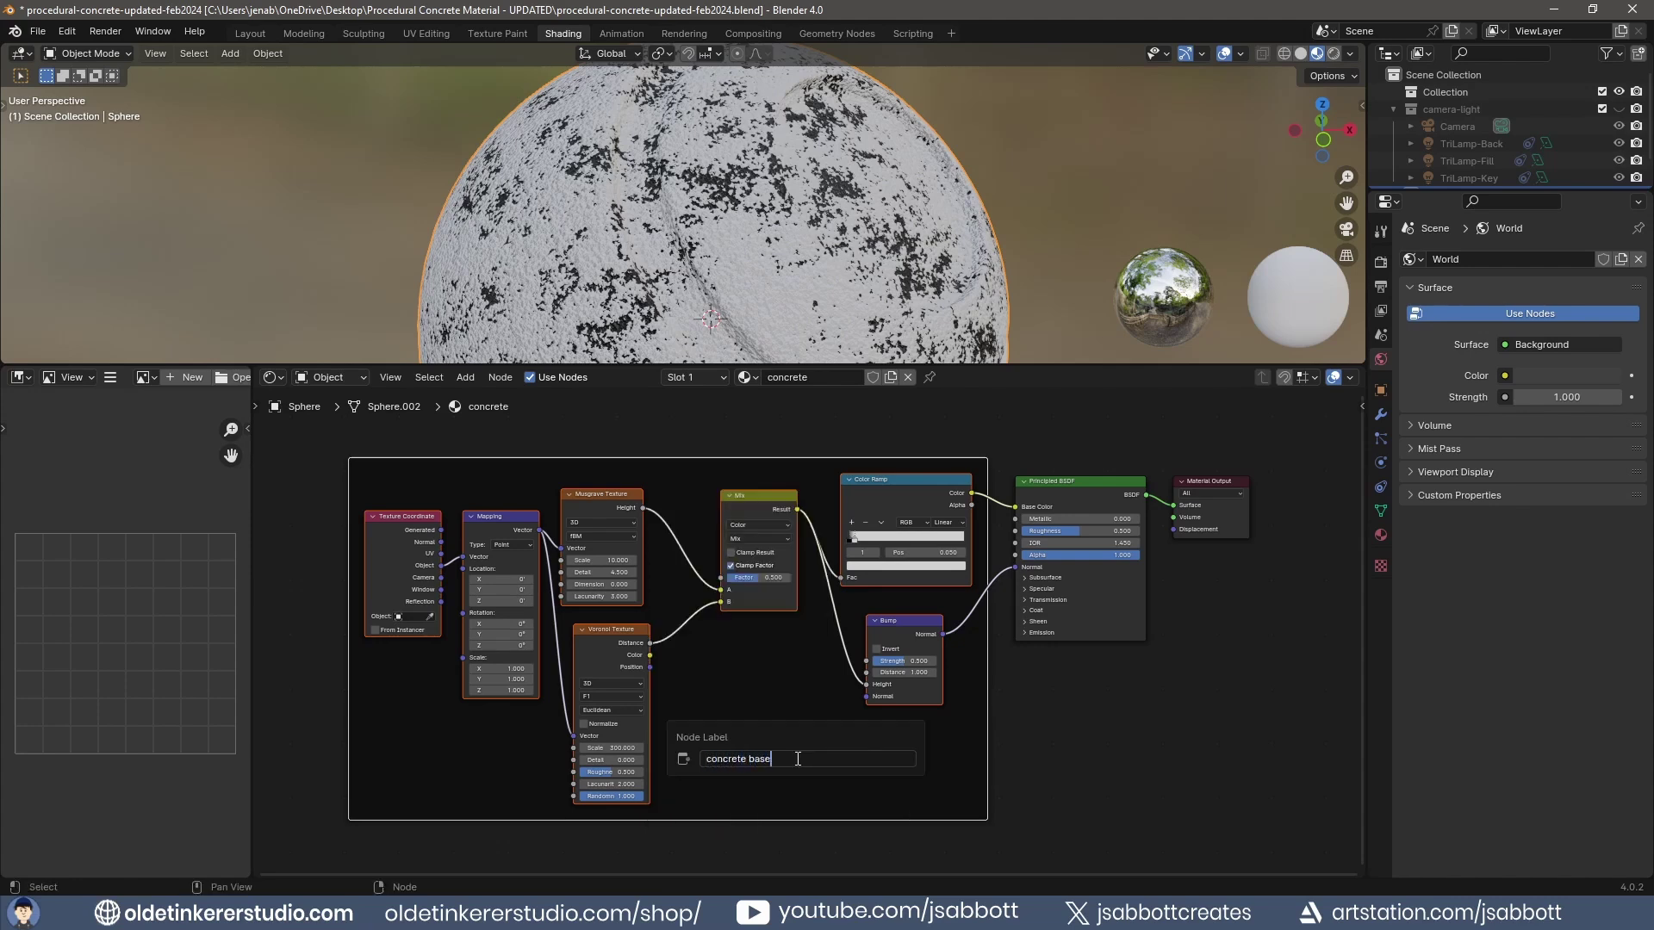
pyautogui.press('Return')
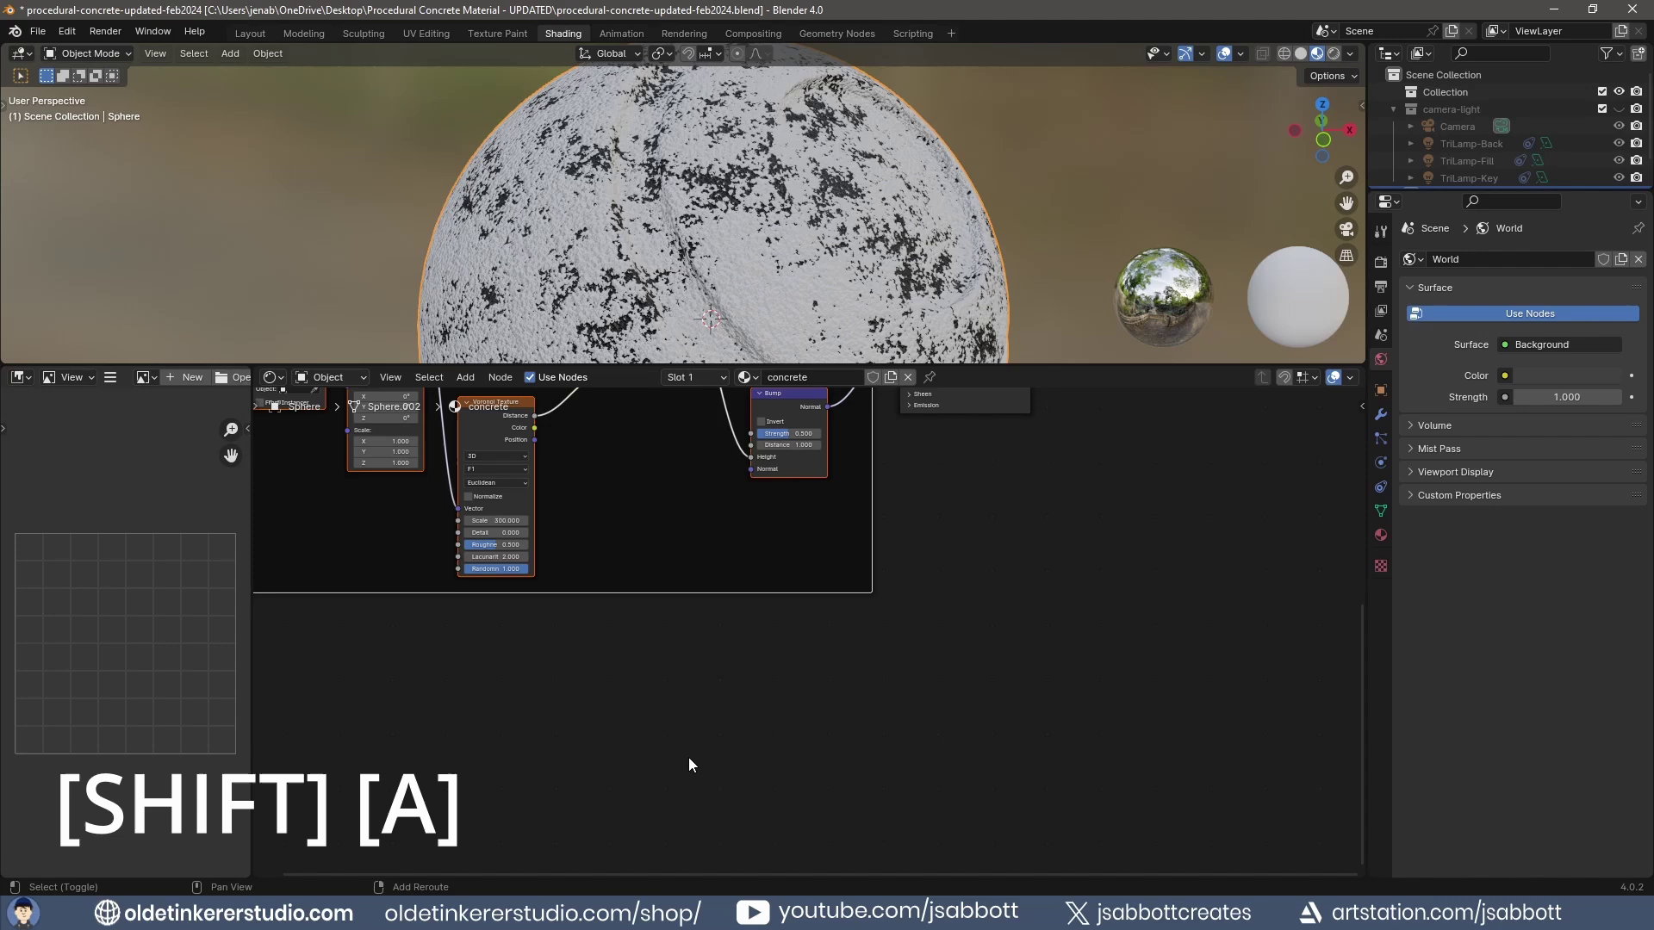
# Add a second Voronoi Texture with its own Mapping fed by Object coordinates, previewing it on the sphere
pyautogui.hotkey('shift', 'a')
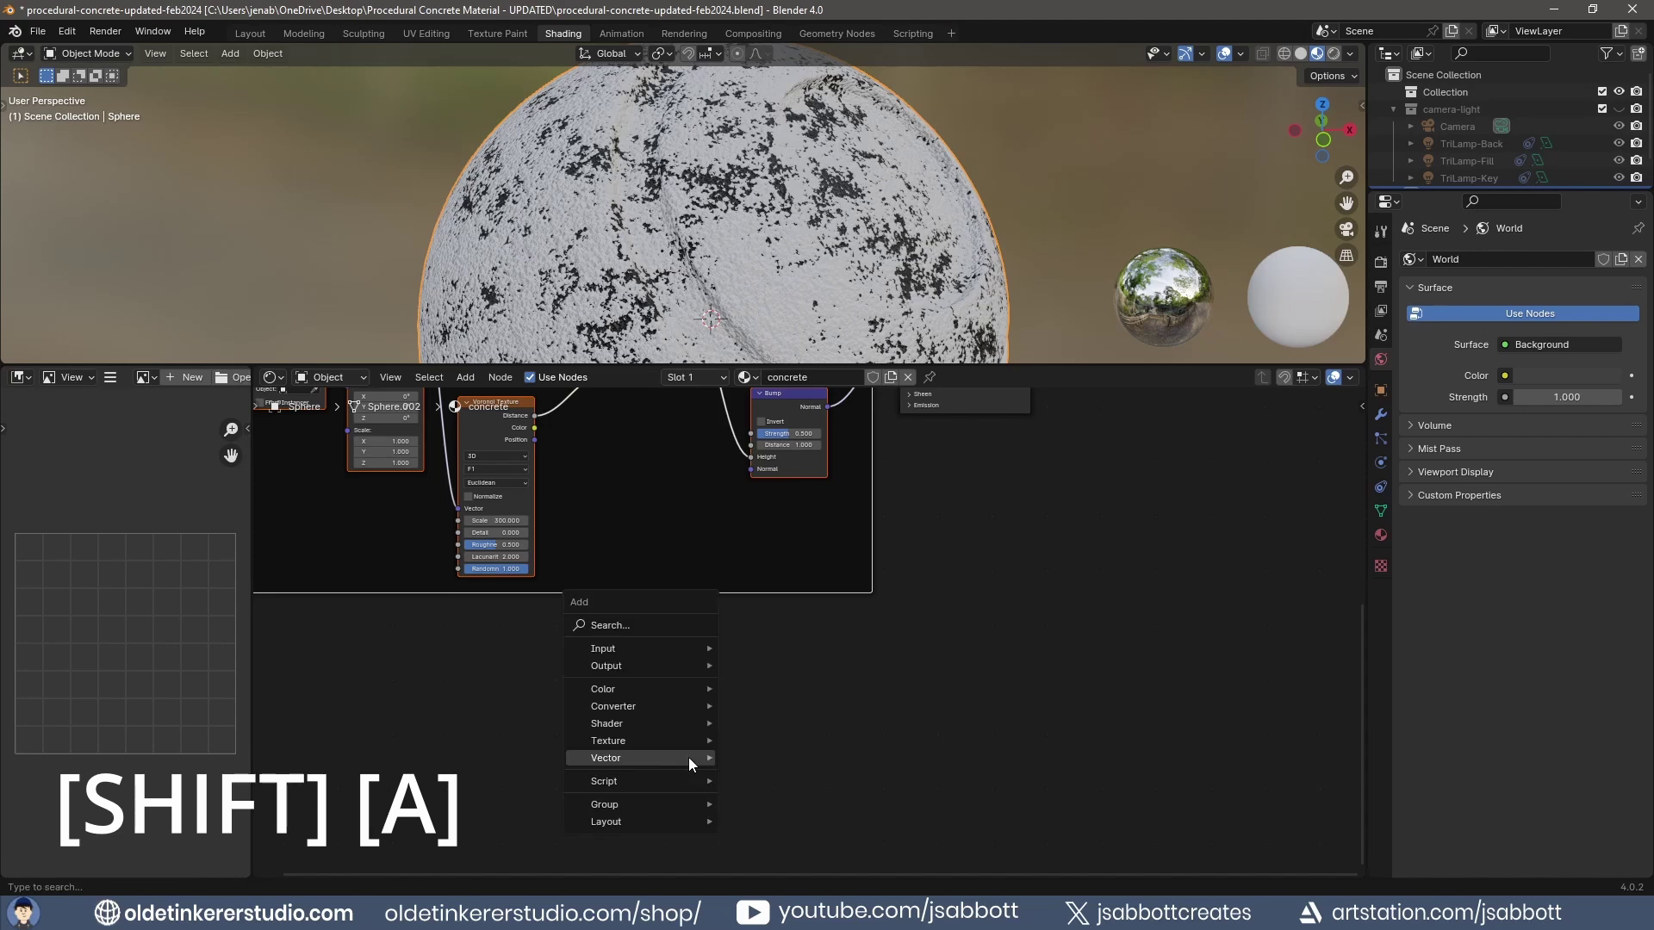
pyautogui.moveTo(689, 757)
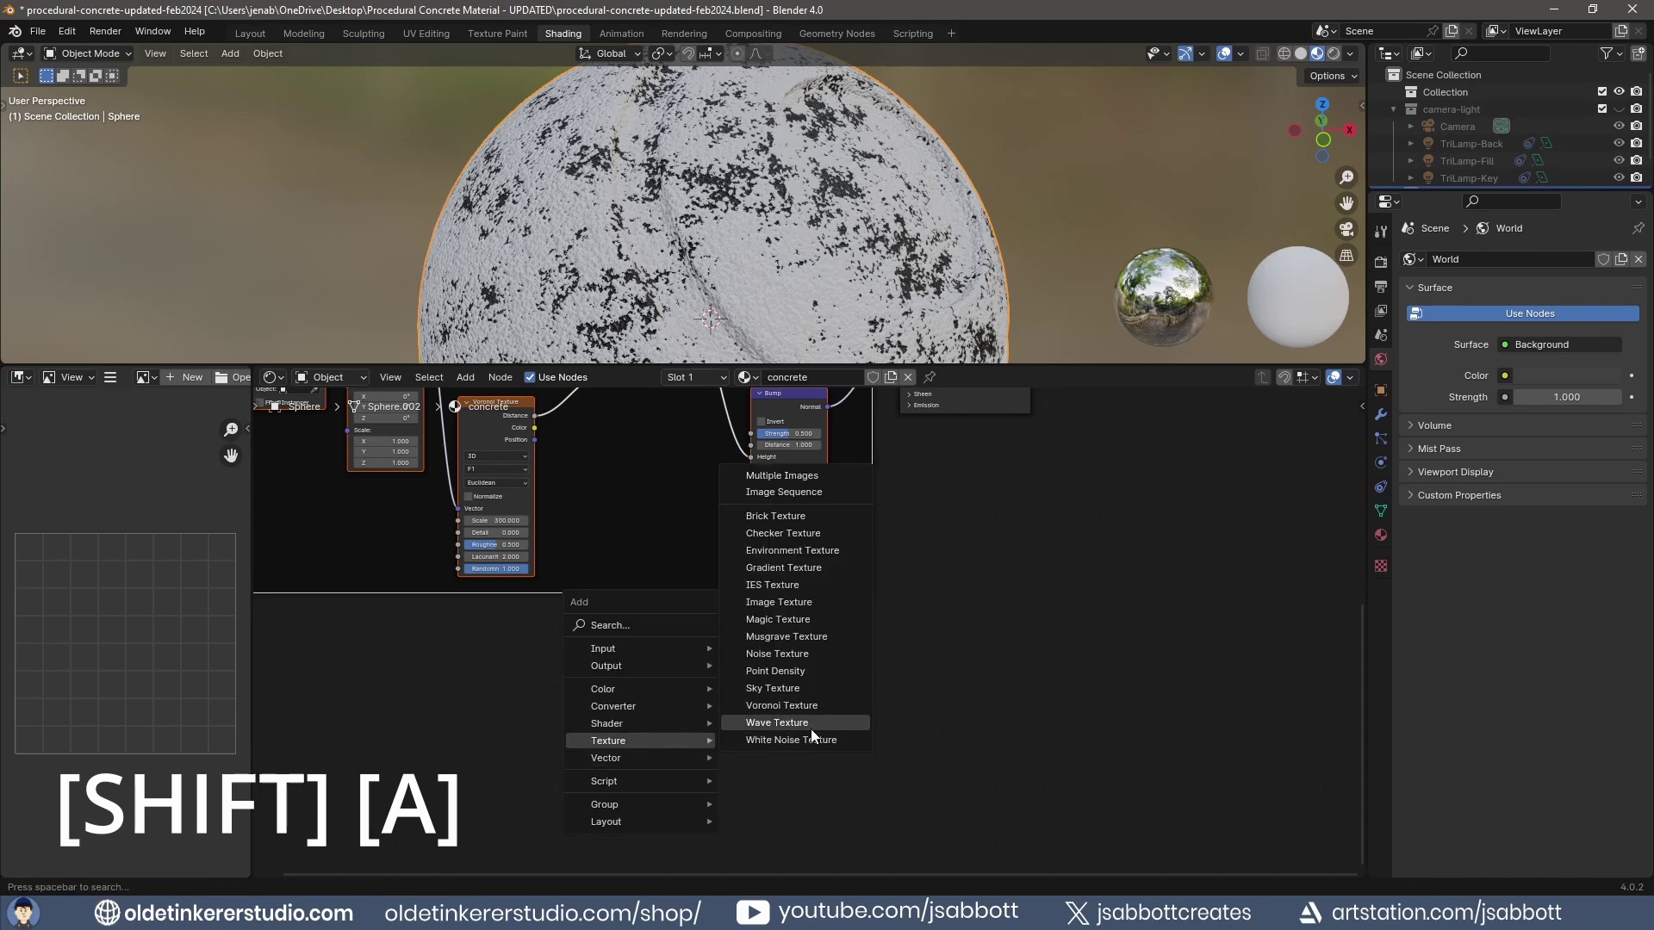
pyautogui.click(797, 708)
pyautogui.click(562, 650)
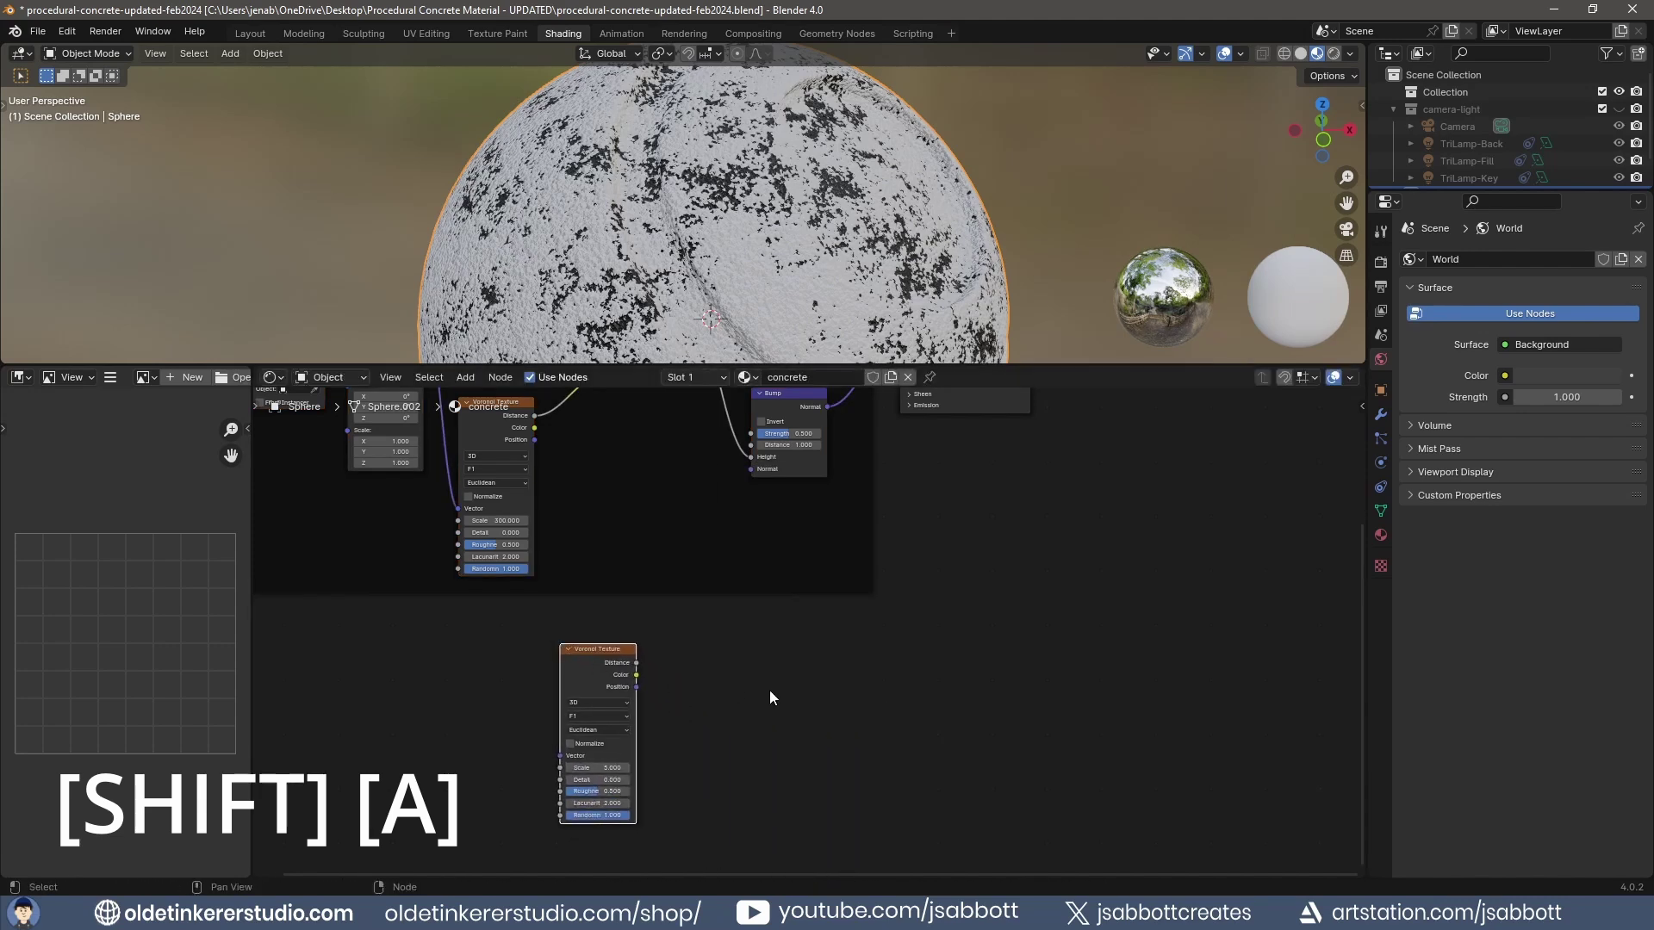
pyautogui.keyDown('ctrl'); pyautogui.hscroll(-5, 745, 677); pyautogui.keyUp('ctrl')
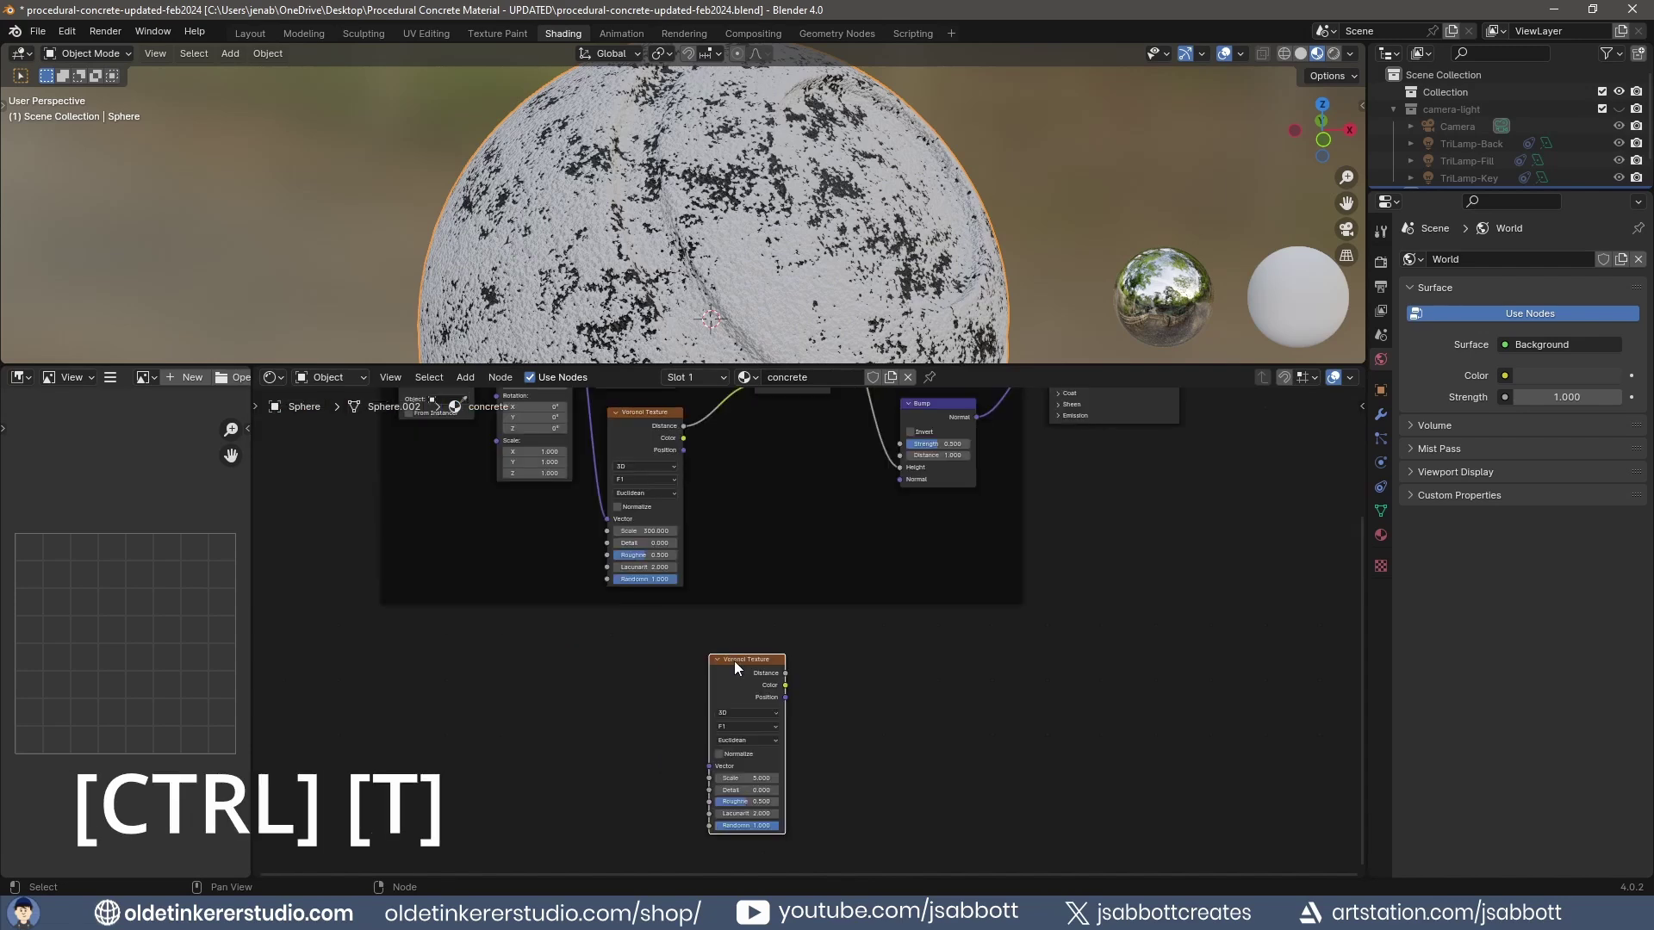
pyautogui.hotkey('ctrl', 't')
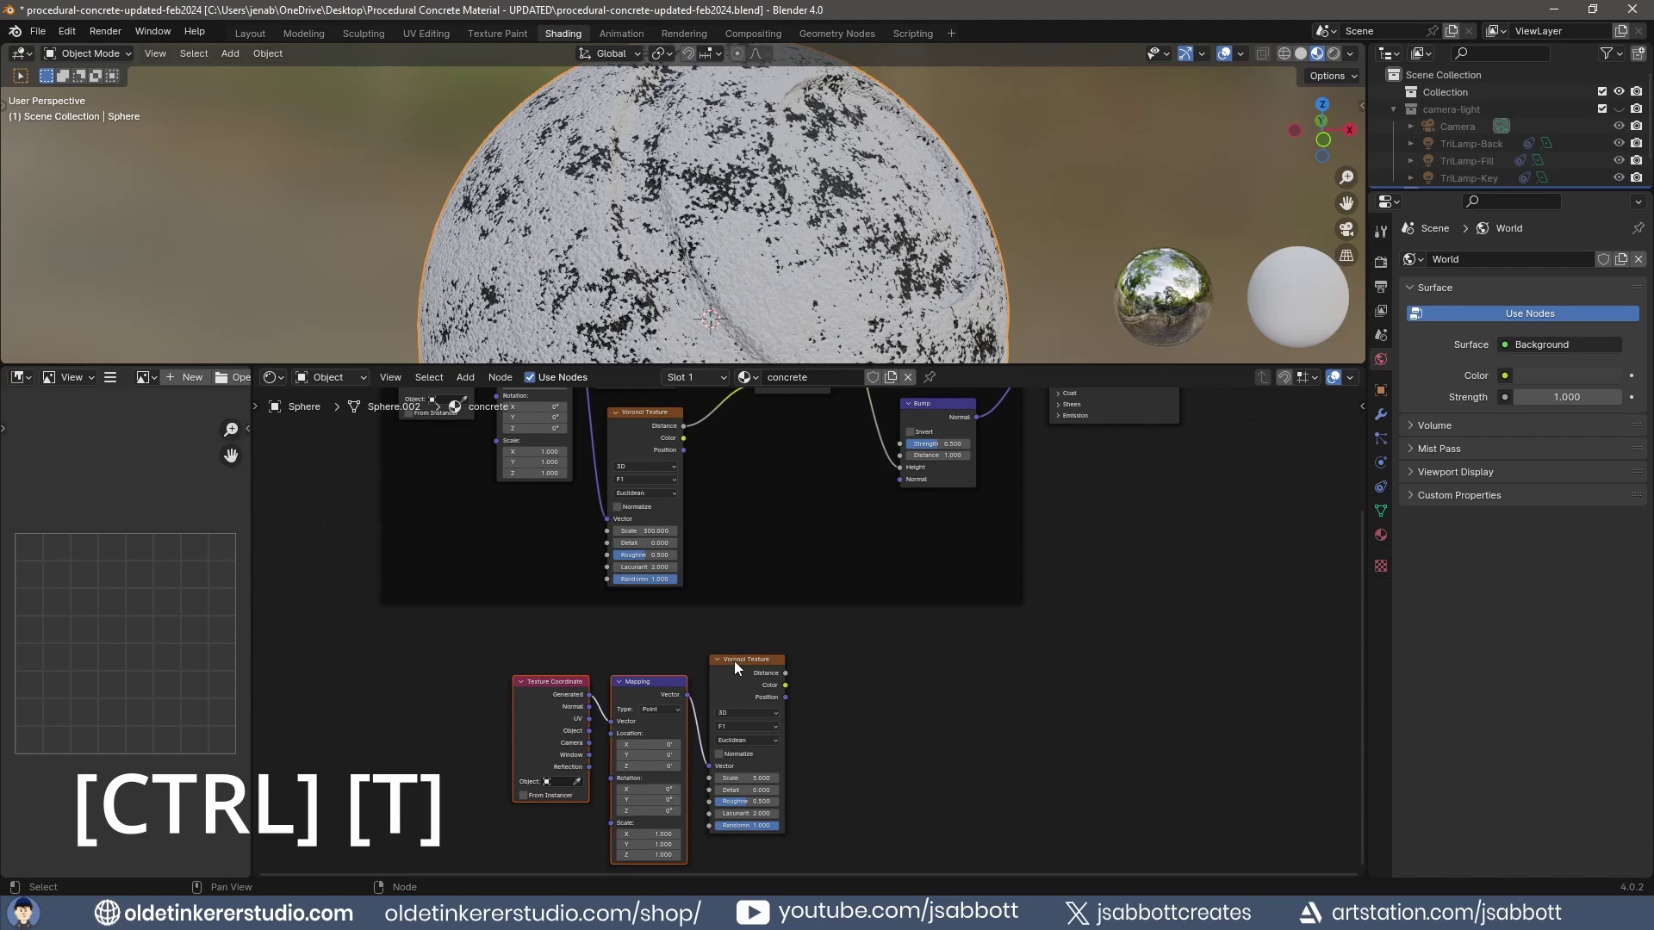
pyautogui.scroll(1, 871, 768)
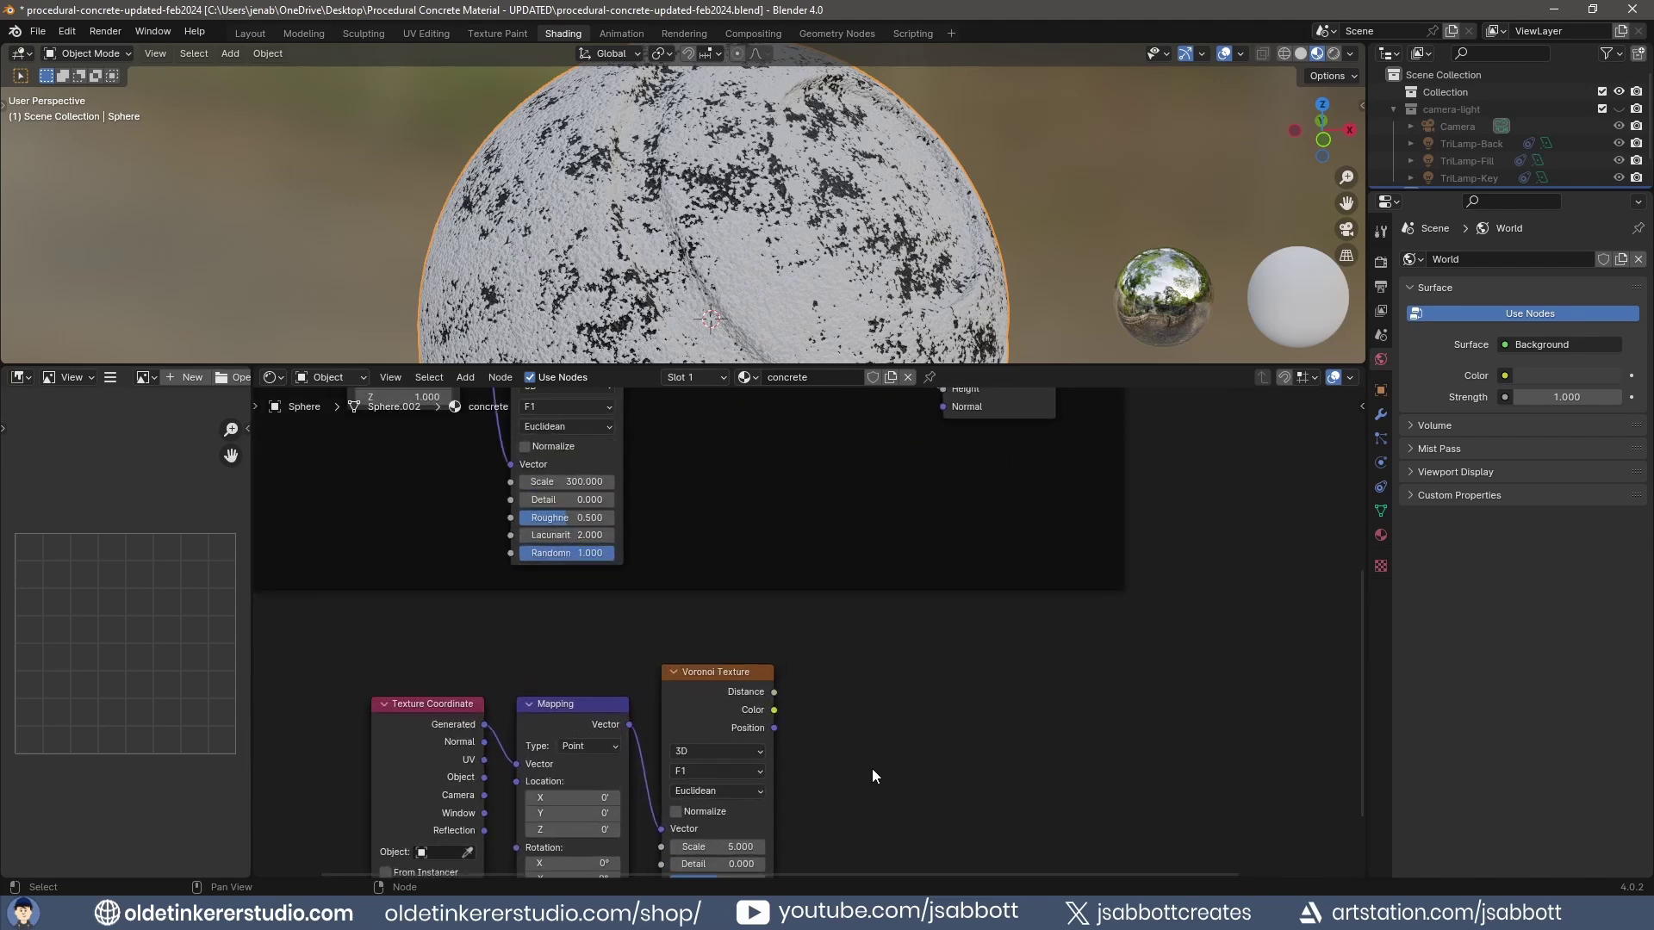
pyautogui.scroll(1, 886, 636)
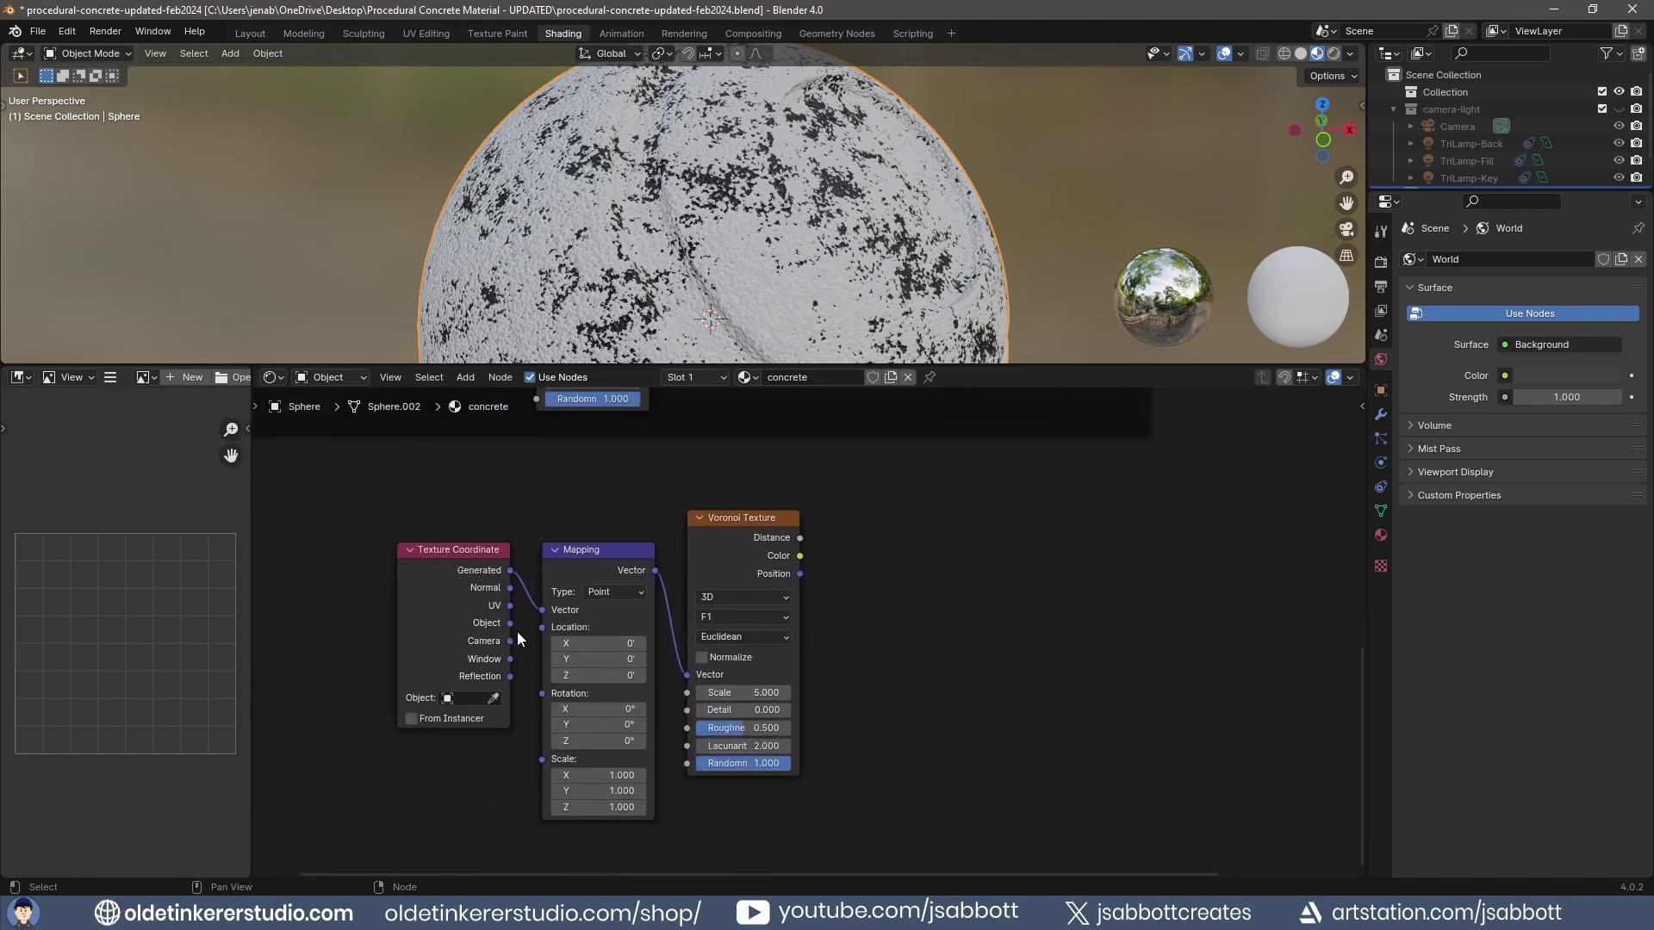
pyautogui.moveTo(510, 622); pyautogui.dragTo(541, 612)
pyautogui.keyDown('ctrl'); pyautogui.keyDown('shift'); pyautogui.click(731, 522); pyautogui.keyUp('shift'); pyautogui.keyUp('ctrl')
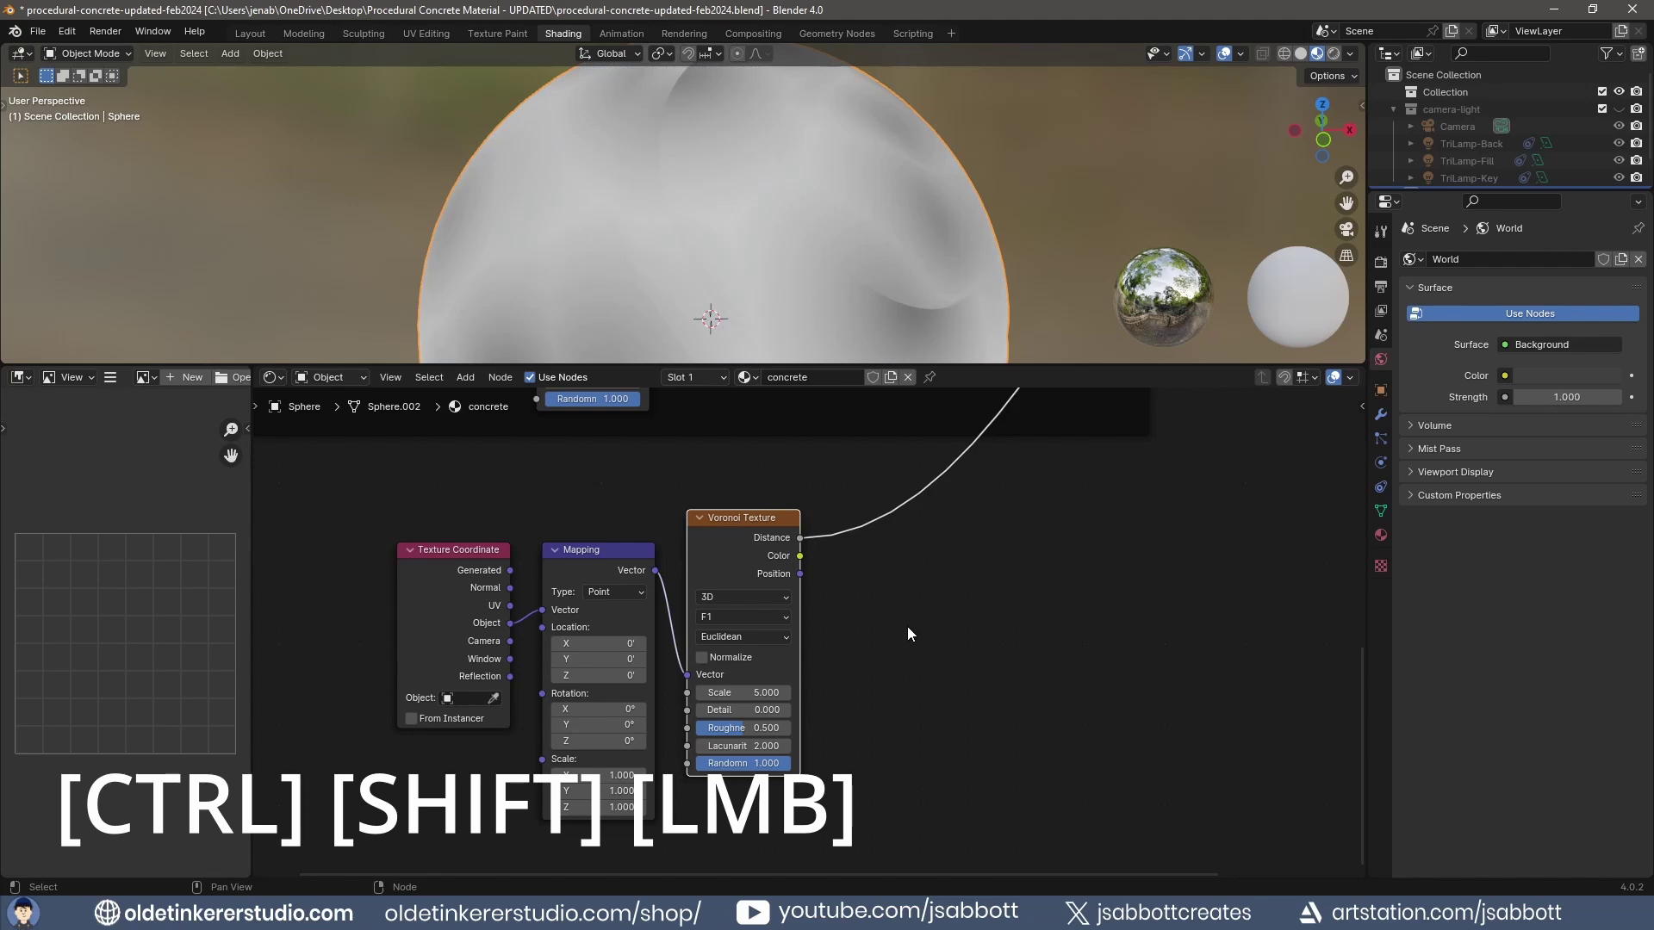
# Set Mapping scale to 20 on X/Y/Z, Voronoi feature to Distance to Edge, and Voronoi scale to 1
pyautogui.moveTo(594, 775); pyautogui.dragTo(594, 807)
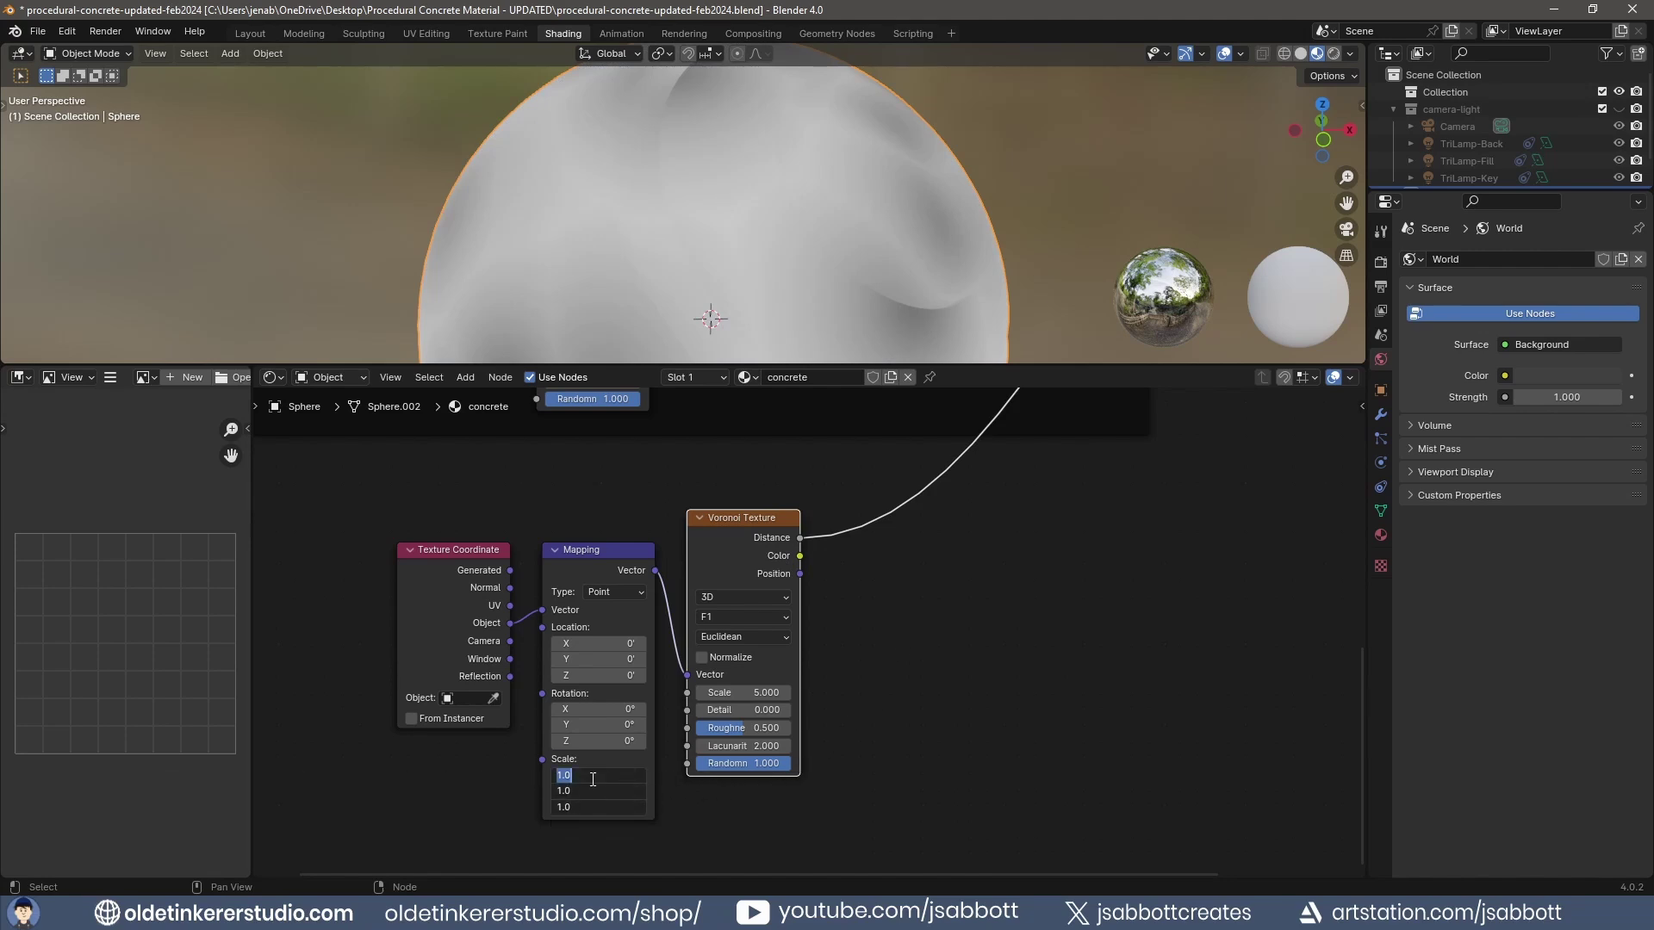
pyautogui.write('20')
pyautogui.press('Return')
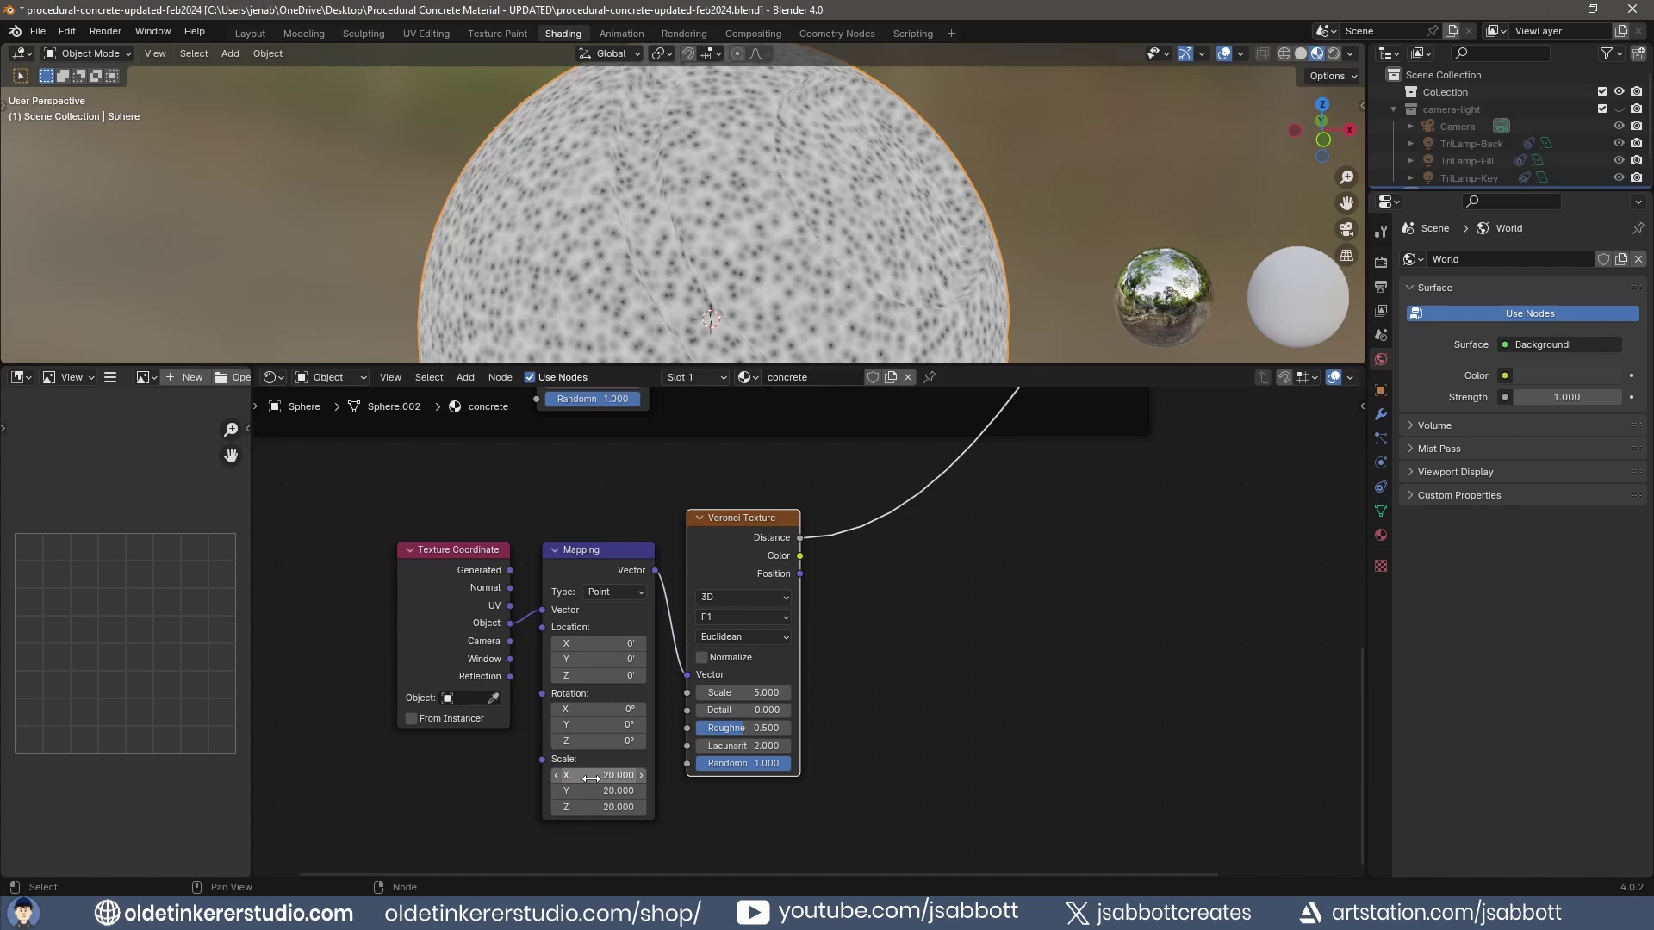
pyautogui.click(741, 615)
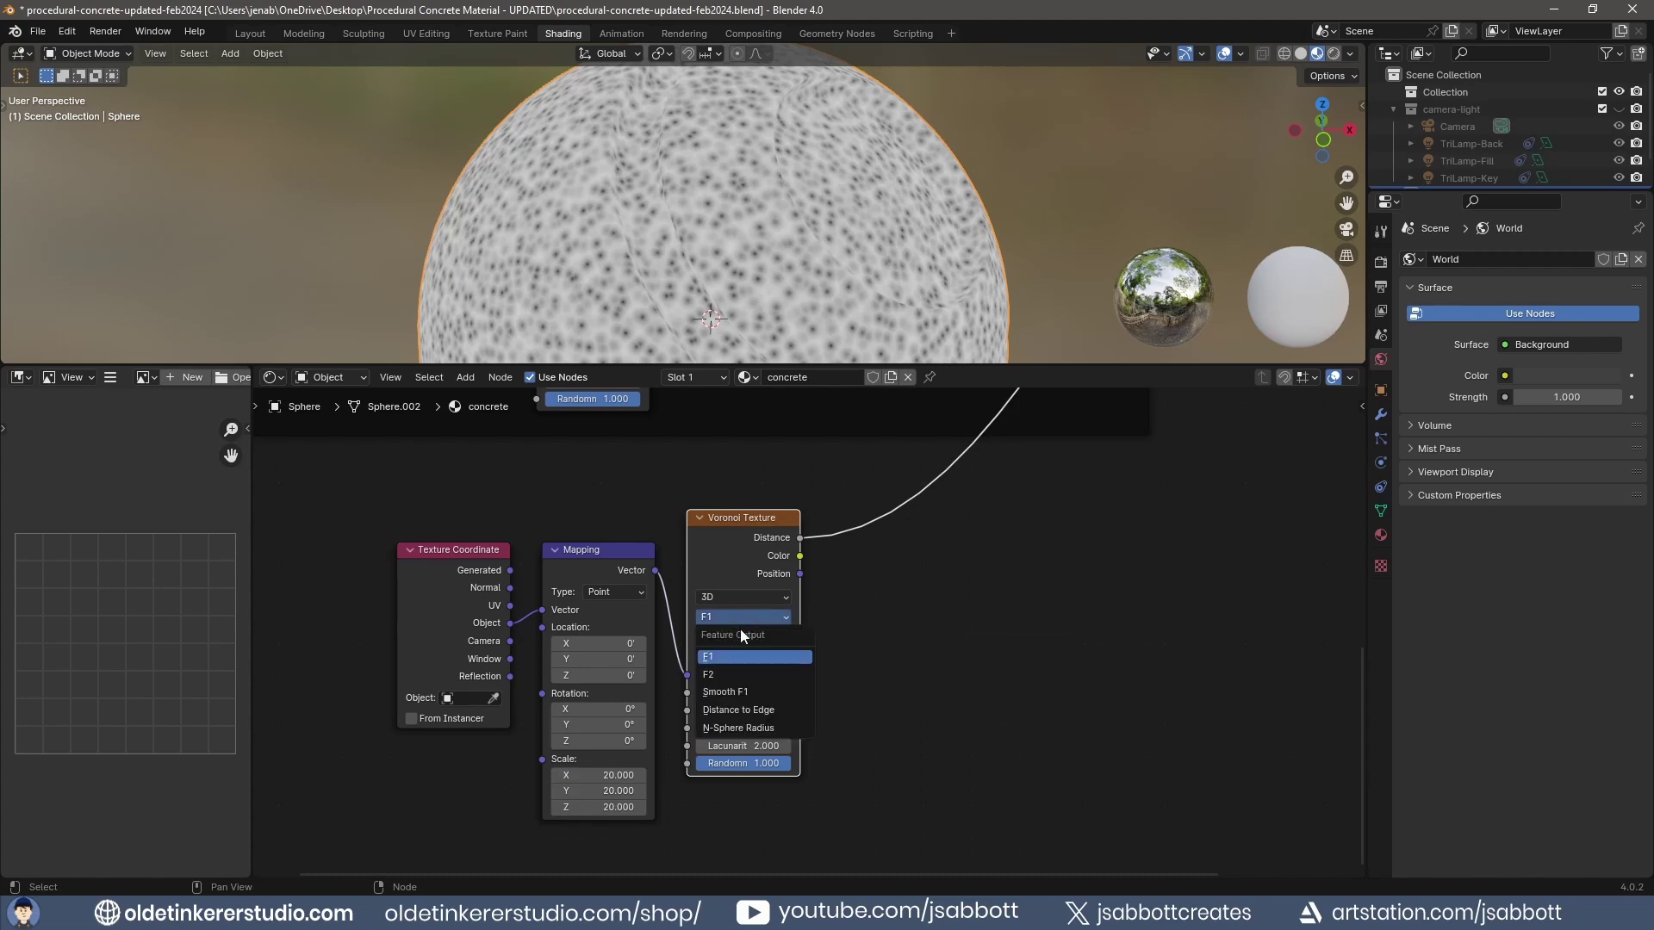
pyautogui.click(748, 708)
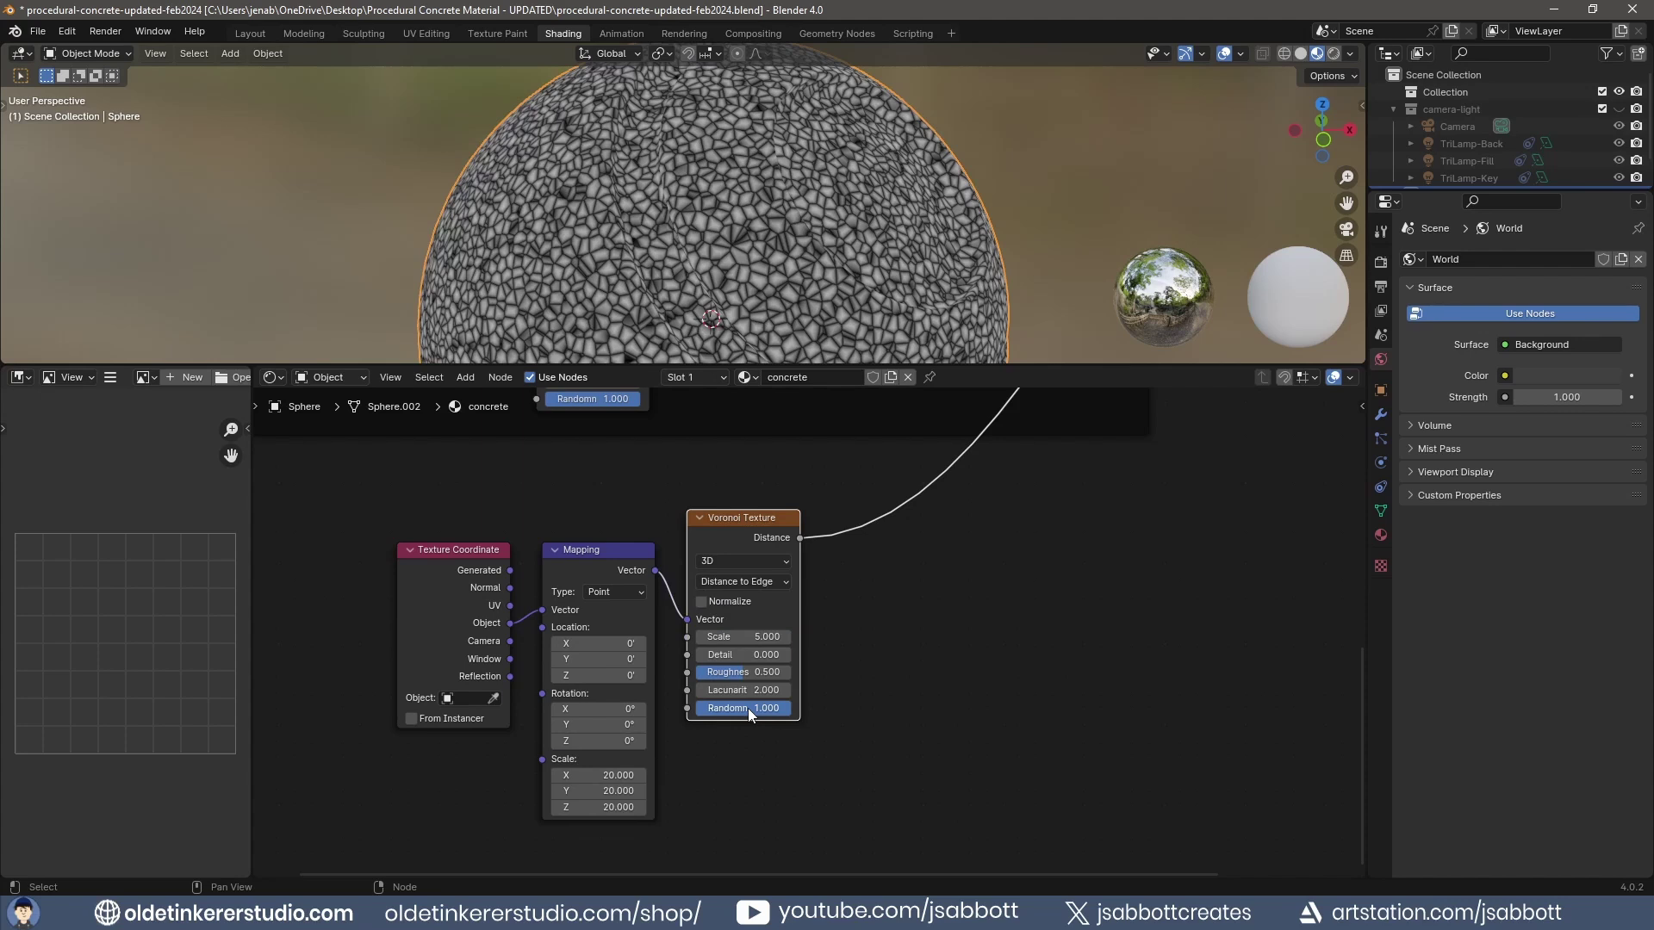
pyautogui.click(746, 638)
pyautogui.write('1')
pyautogui.press('Return')
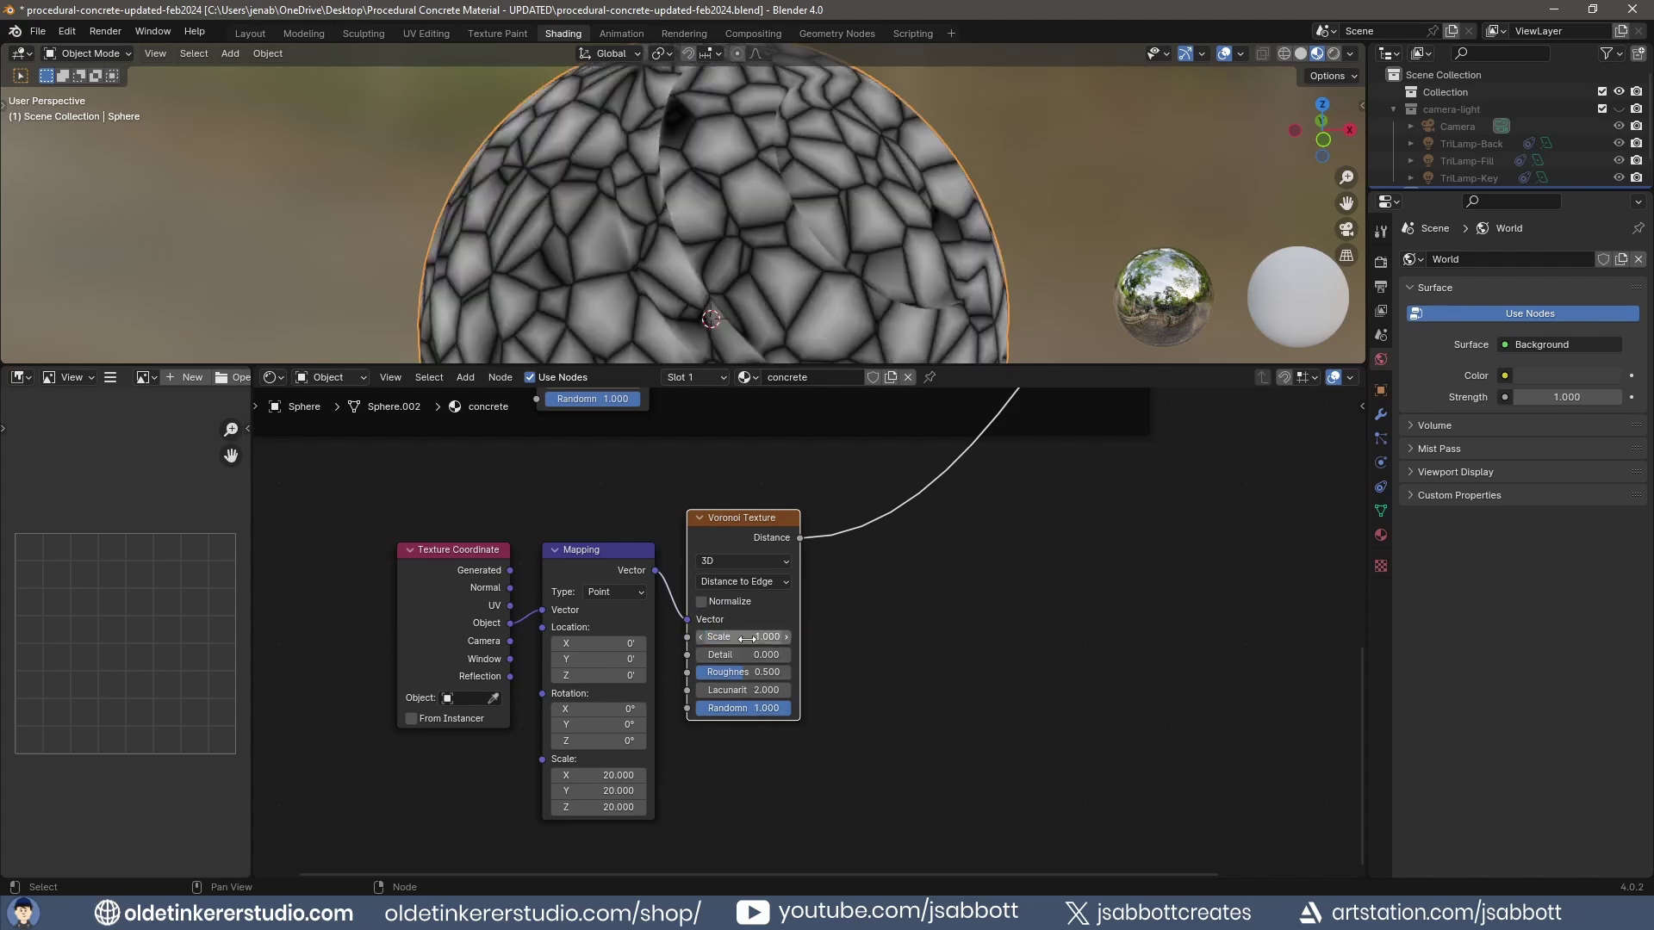
pyautogui.moveTo(746, 638); pyautogui.dragTo(668, 721, button='middle')
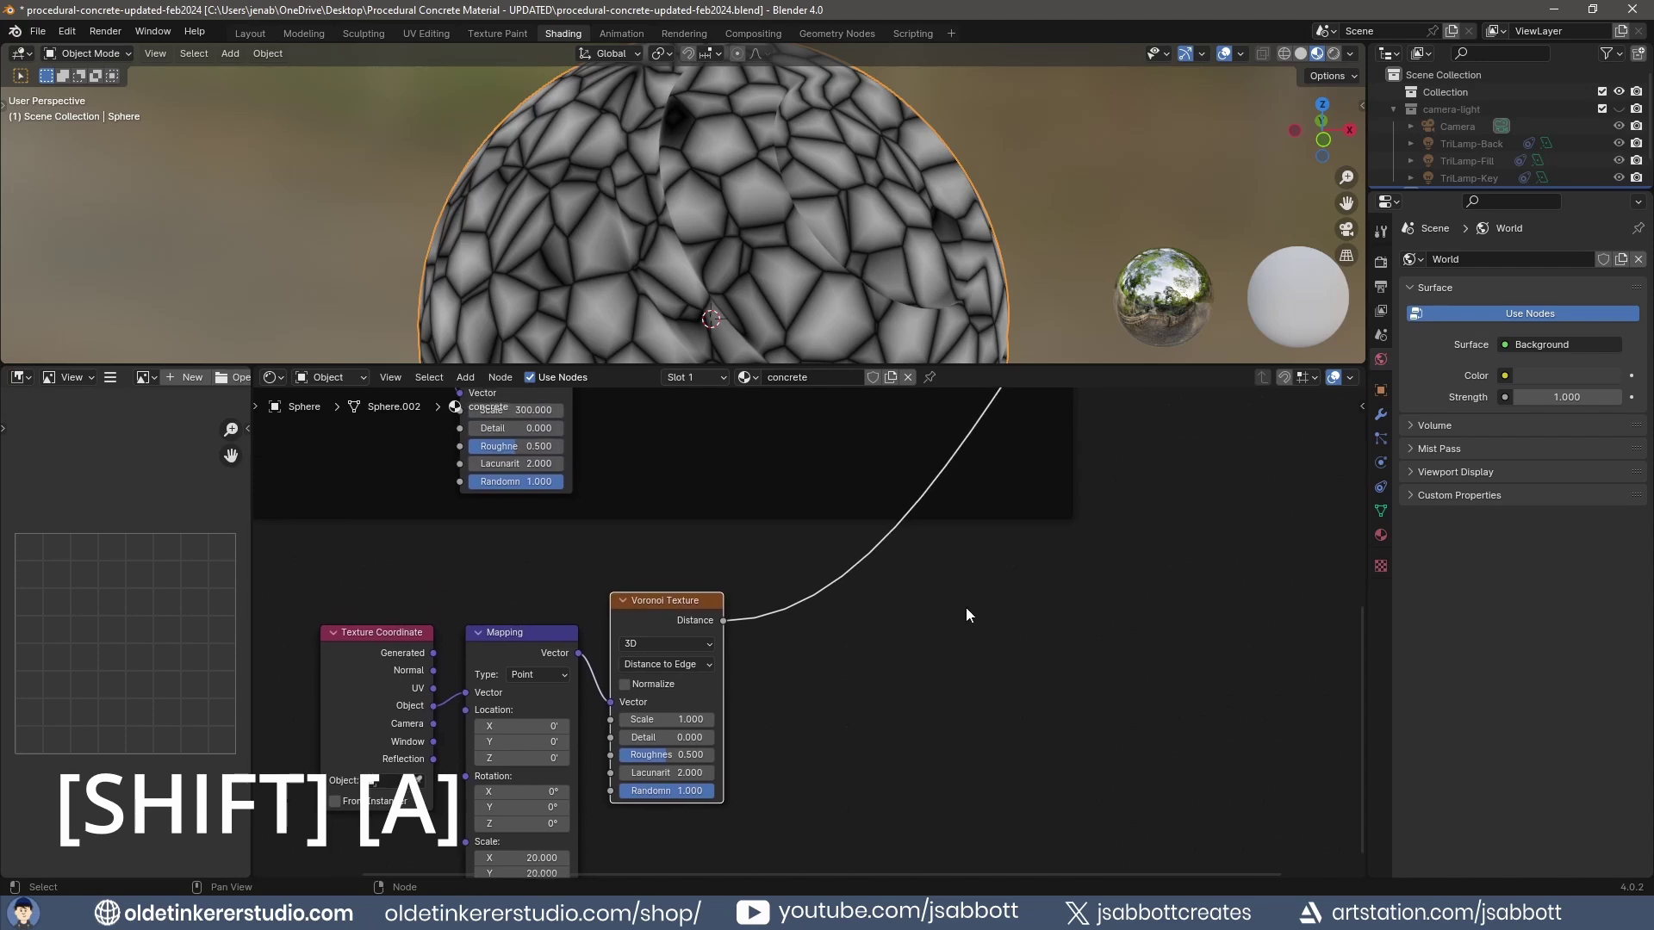
# Insert a Color Ramp after the crack Voronoi distance, dragging its white stop far left to thin the cracks
pyautogui.hotkey('shift', 'a')
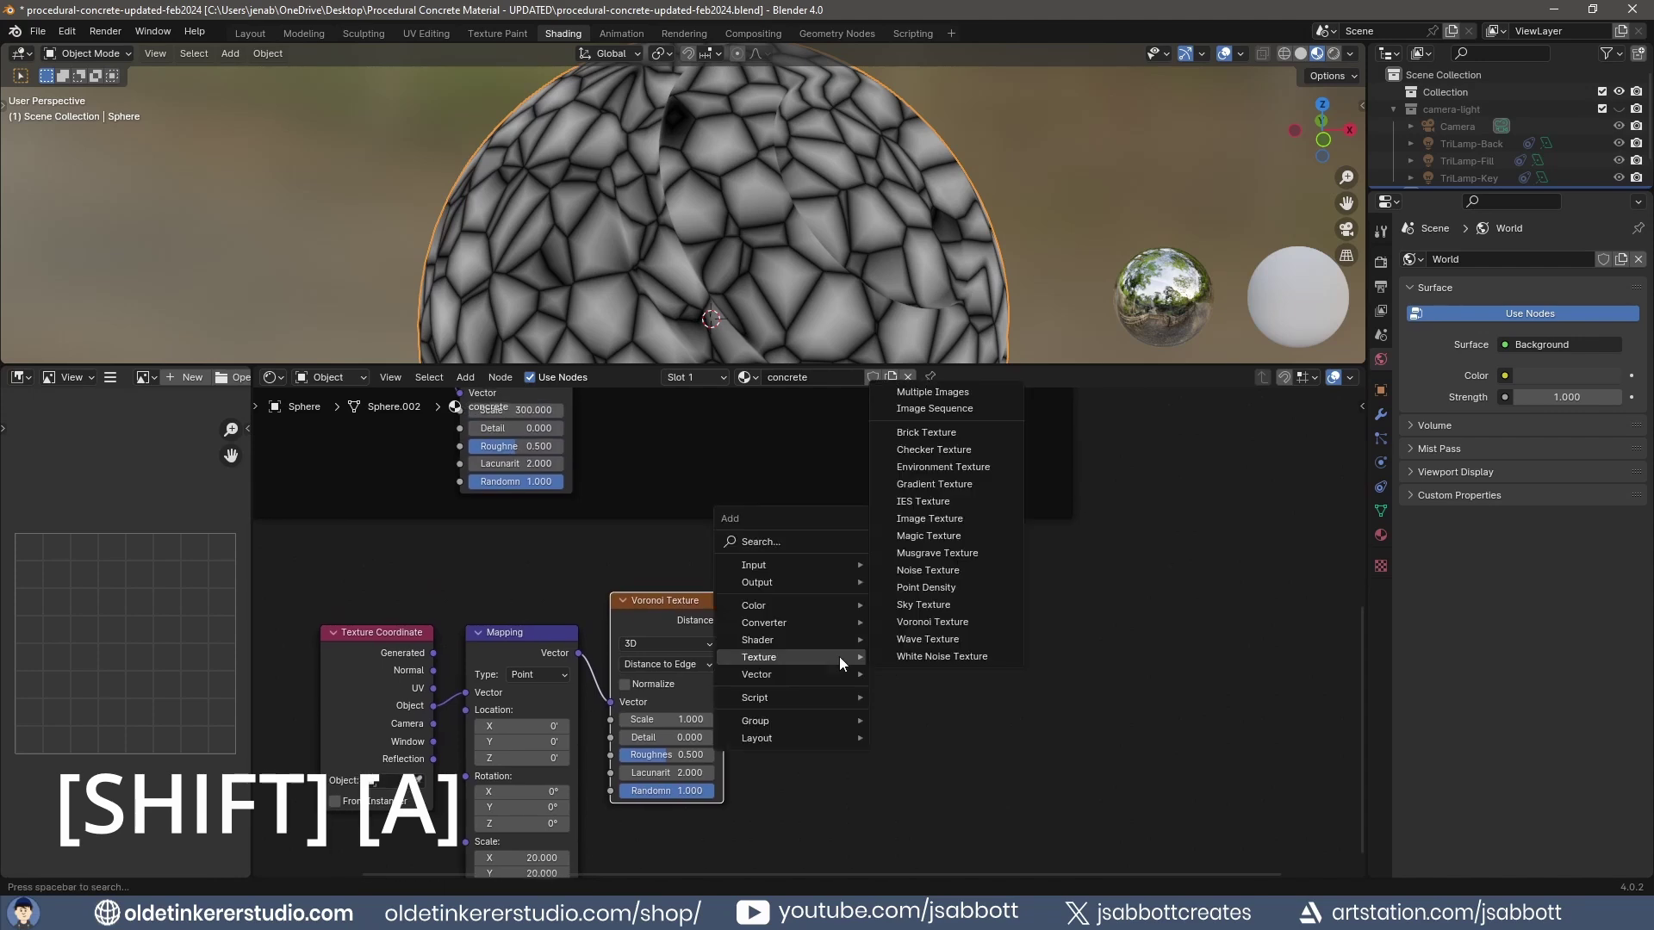
pyautogui.moveTo(836, 622)
pyautogui.click(958, 424)
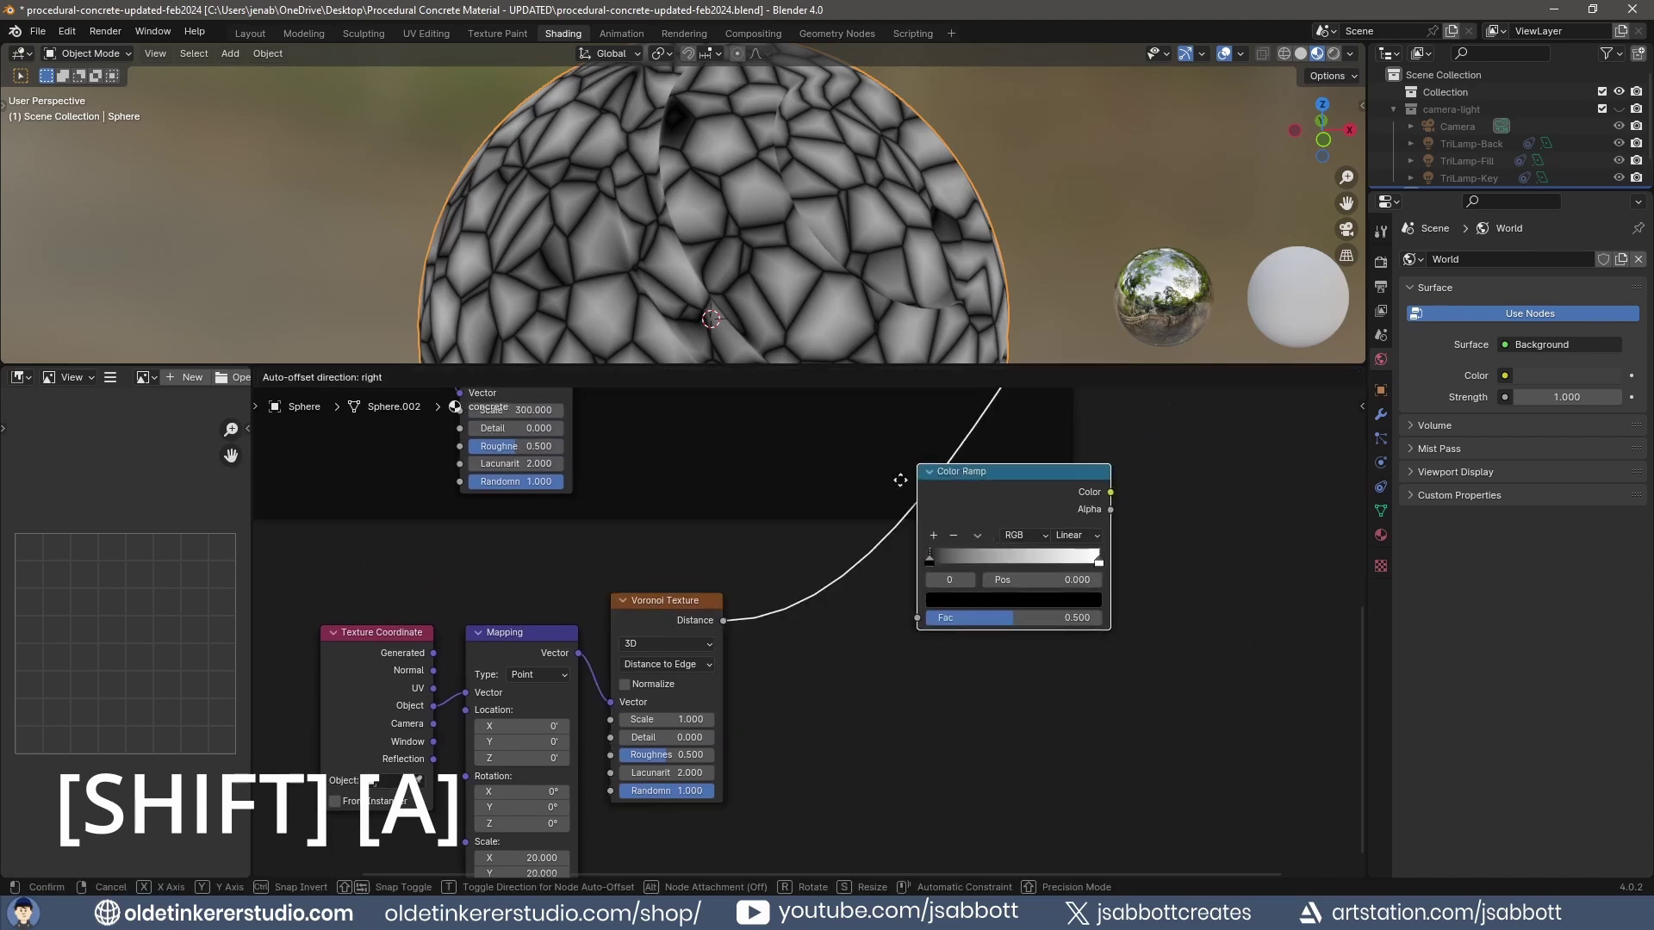
pyautogui.click(790, 565)
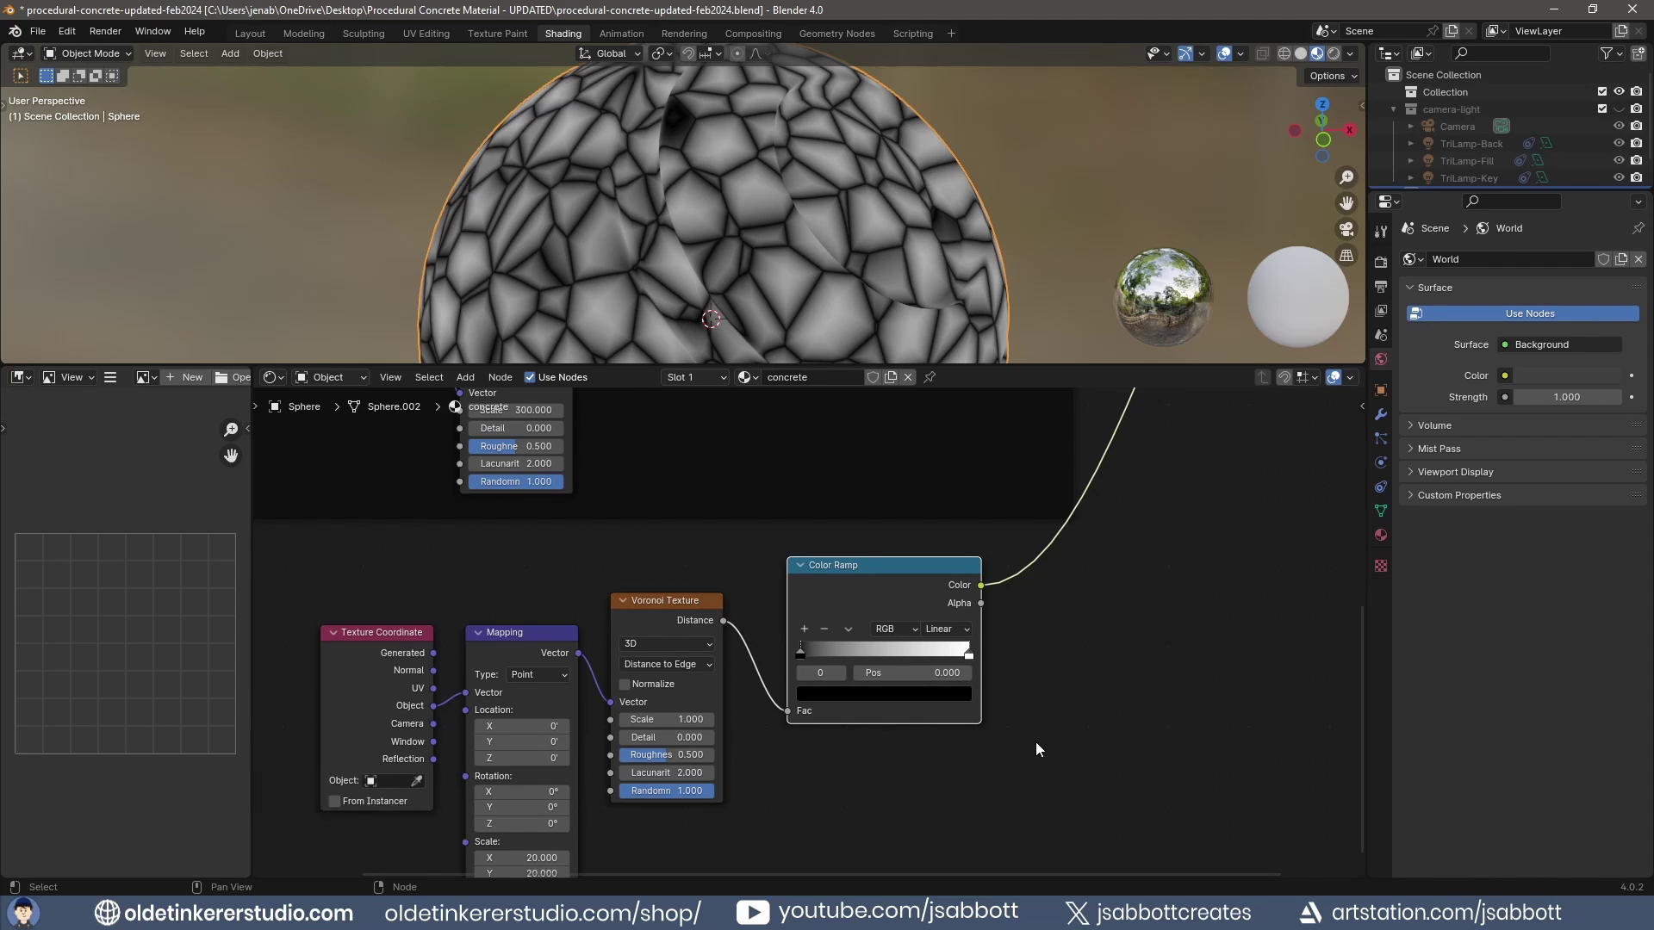
pyautogui.click(969, 654)
pyautogui.moveTo(969, 656); pyautogui.dragTo(804, 657)
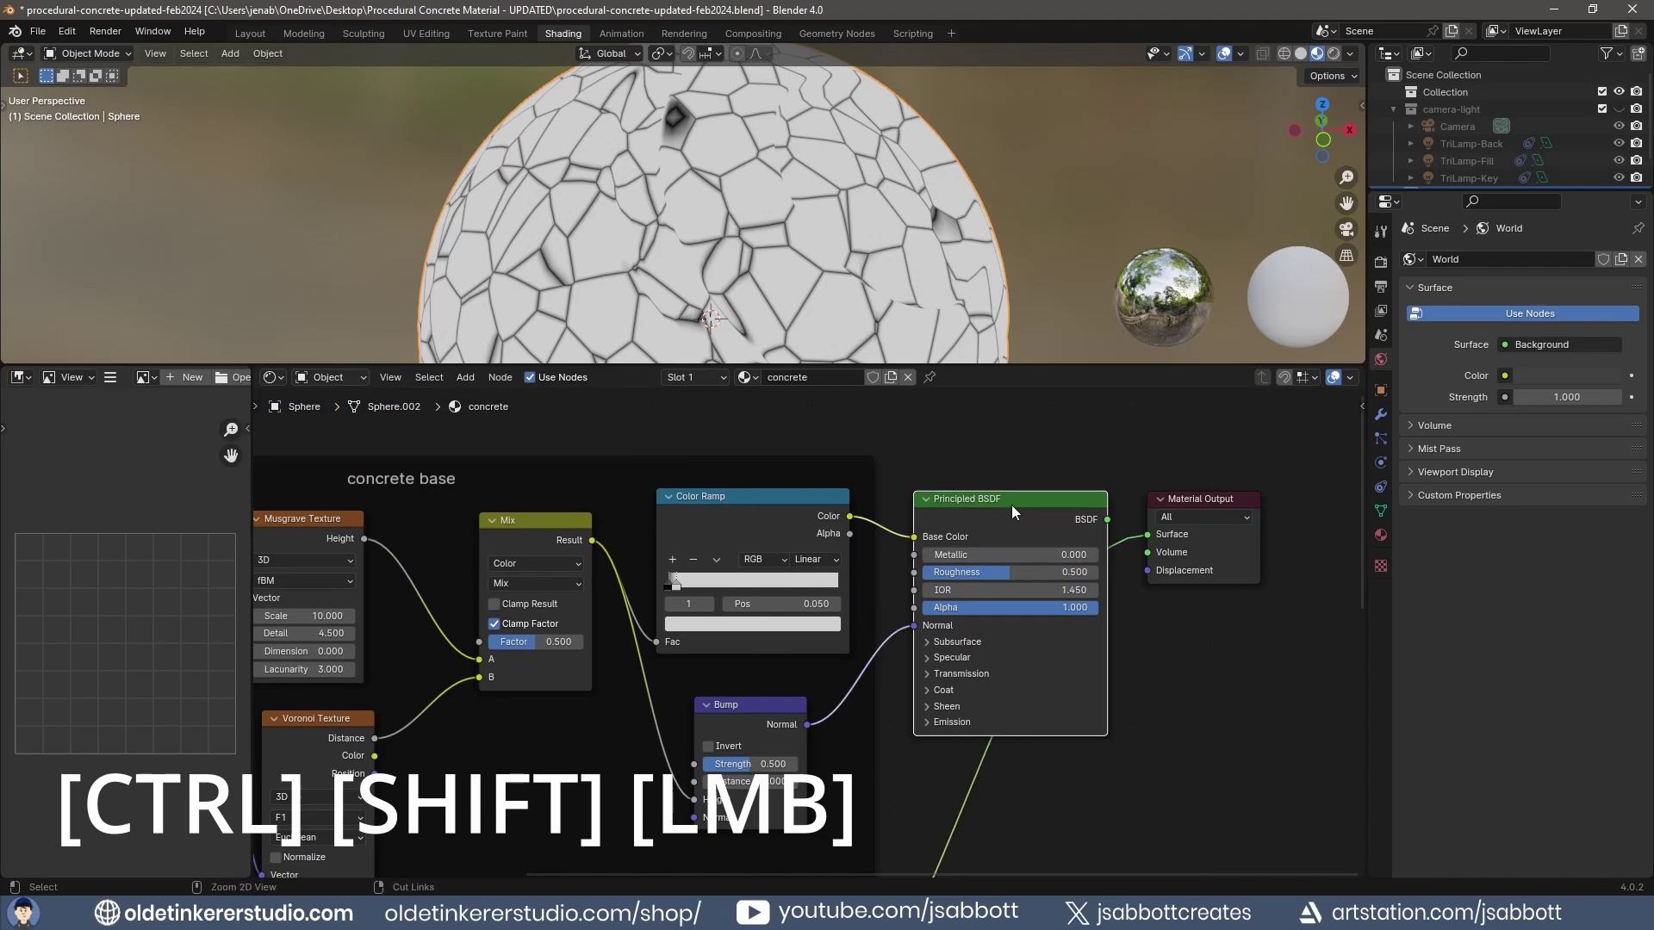
# Preview the full concrete shader from the Principled BSDF on the sphere
pyautogui.keyDown('ctrl'); pyautogui.keyDown('shift'); pyautogui.click(1011, 505); pyautogui.keyUp('shift'); pyautogui.keyUp('ctrl')
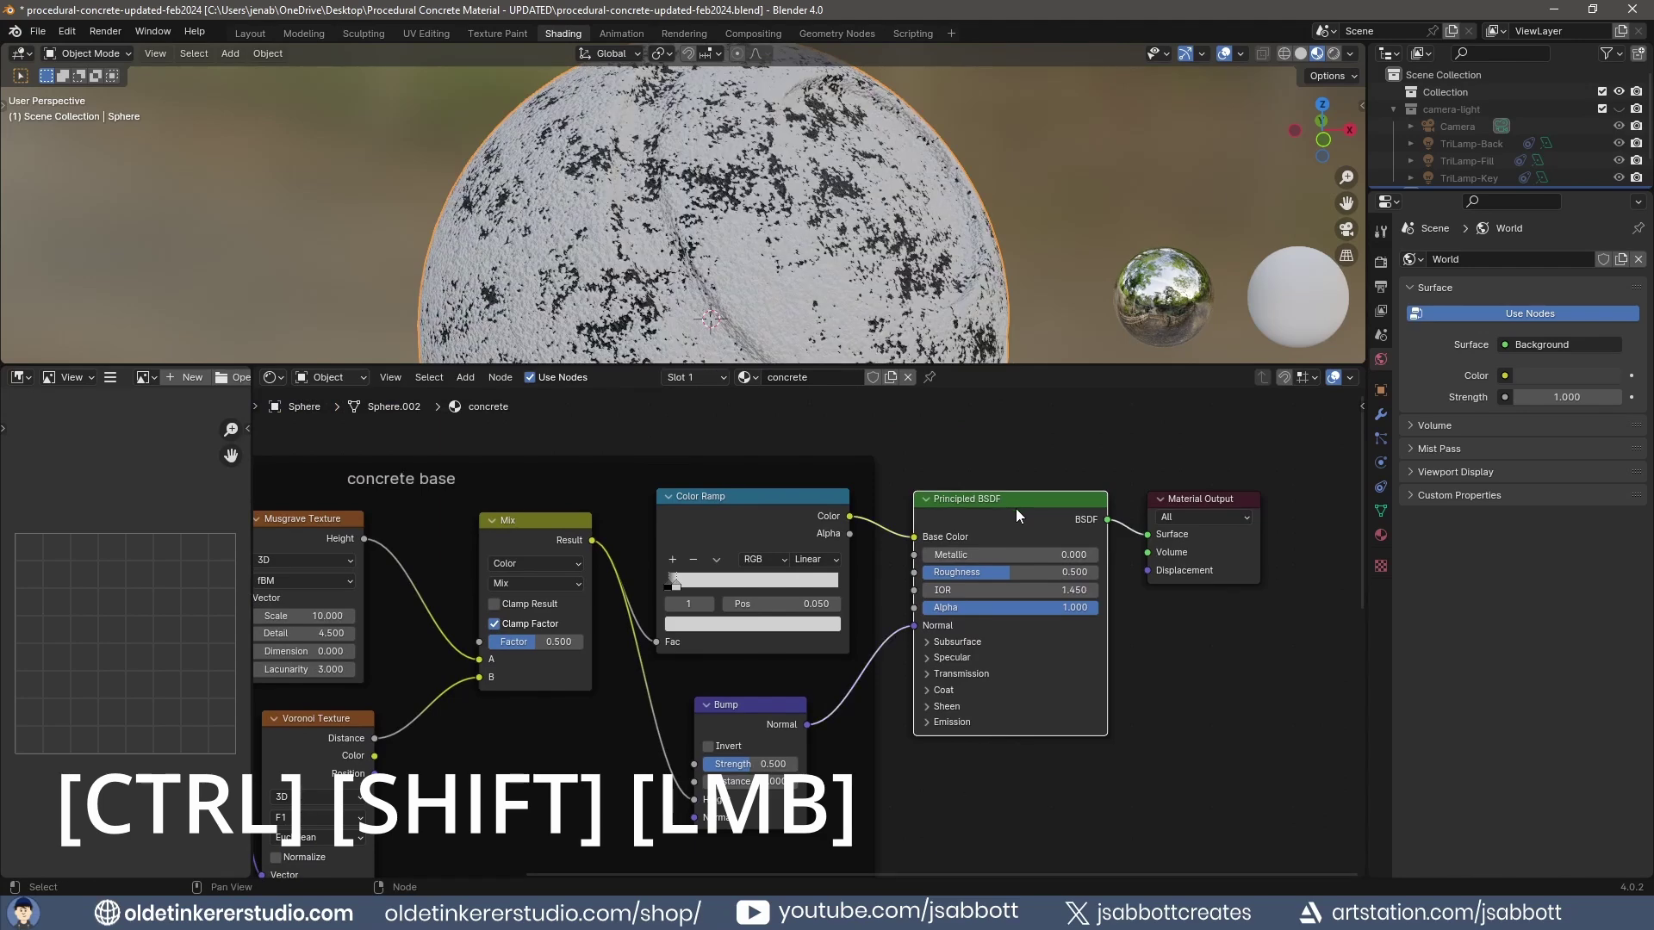
pyautogui.keyDown('shift'); pyautogui.scroll(-8, 1060, 799); pyautogui.keyUp('shift')
pyautogui.keyDown('ctrl'); pyautogui.hscroll(-5, 1059, 799); pyautogui.keyUp('ctrl')
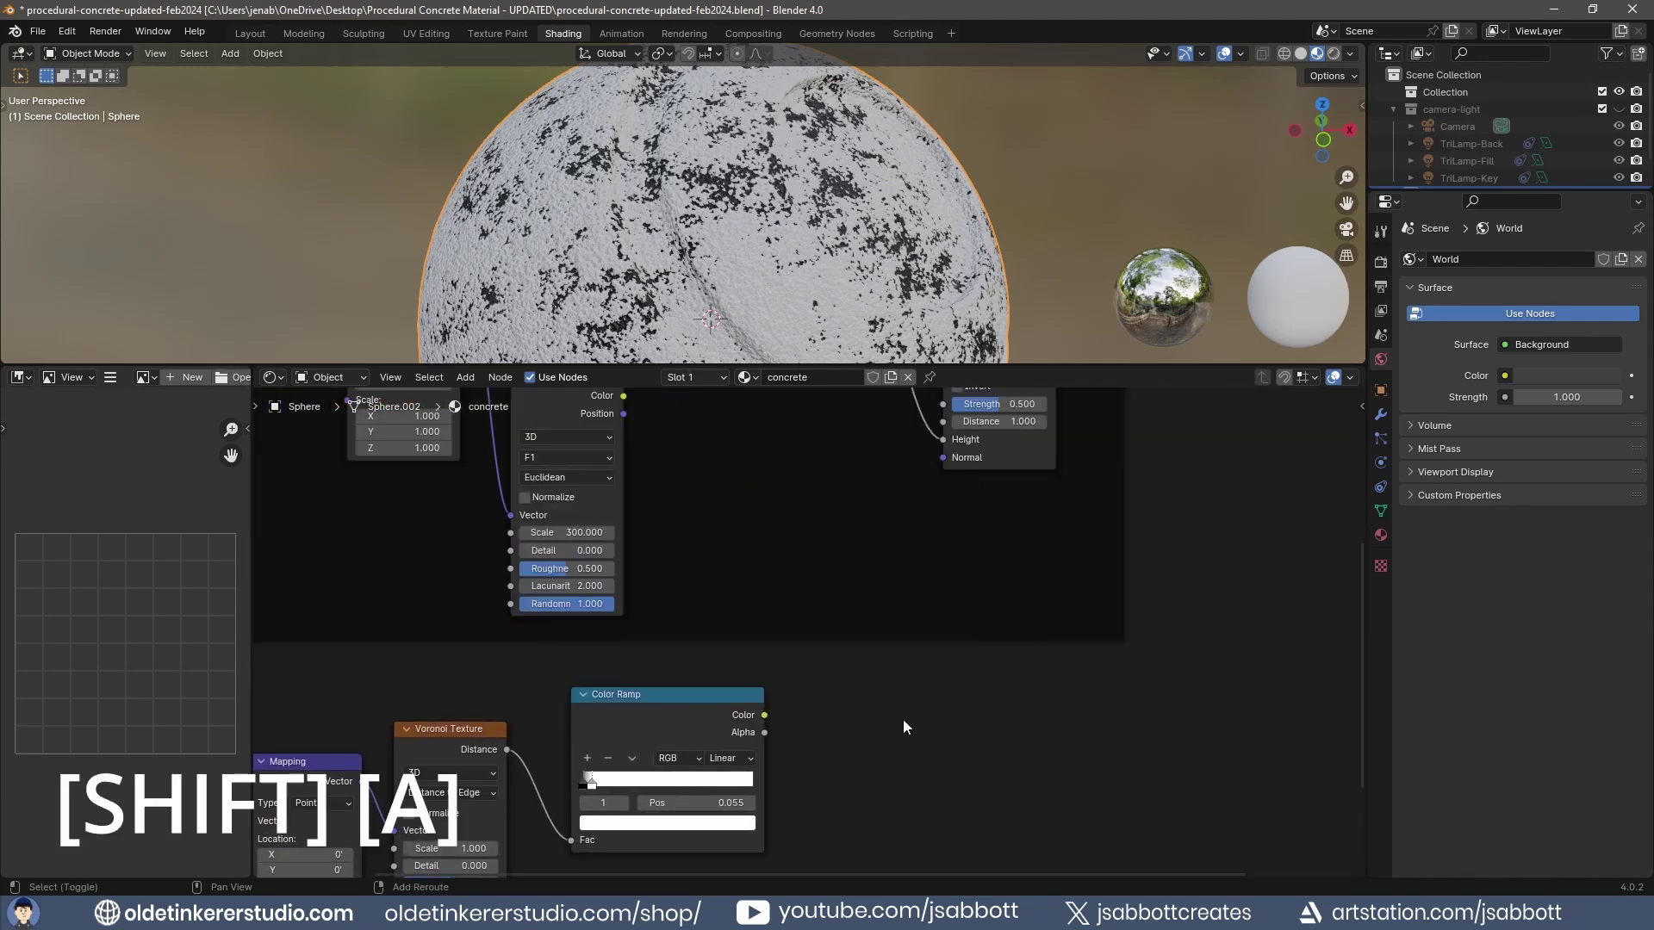
# Add a Bump node fed by the ramp's Color, its Normal chained into the base Bump
pyautogui.hotkey('shift', 'a')
pyautogui.moveTo(896, 772)
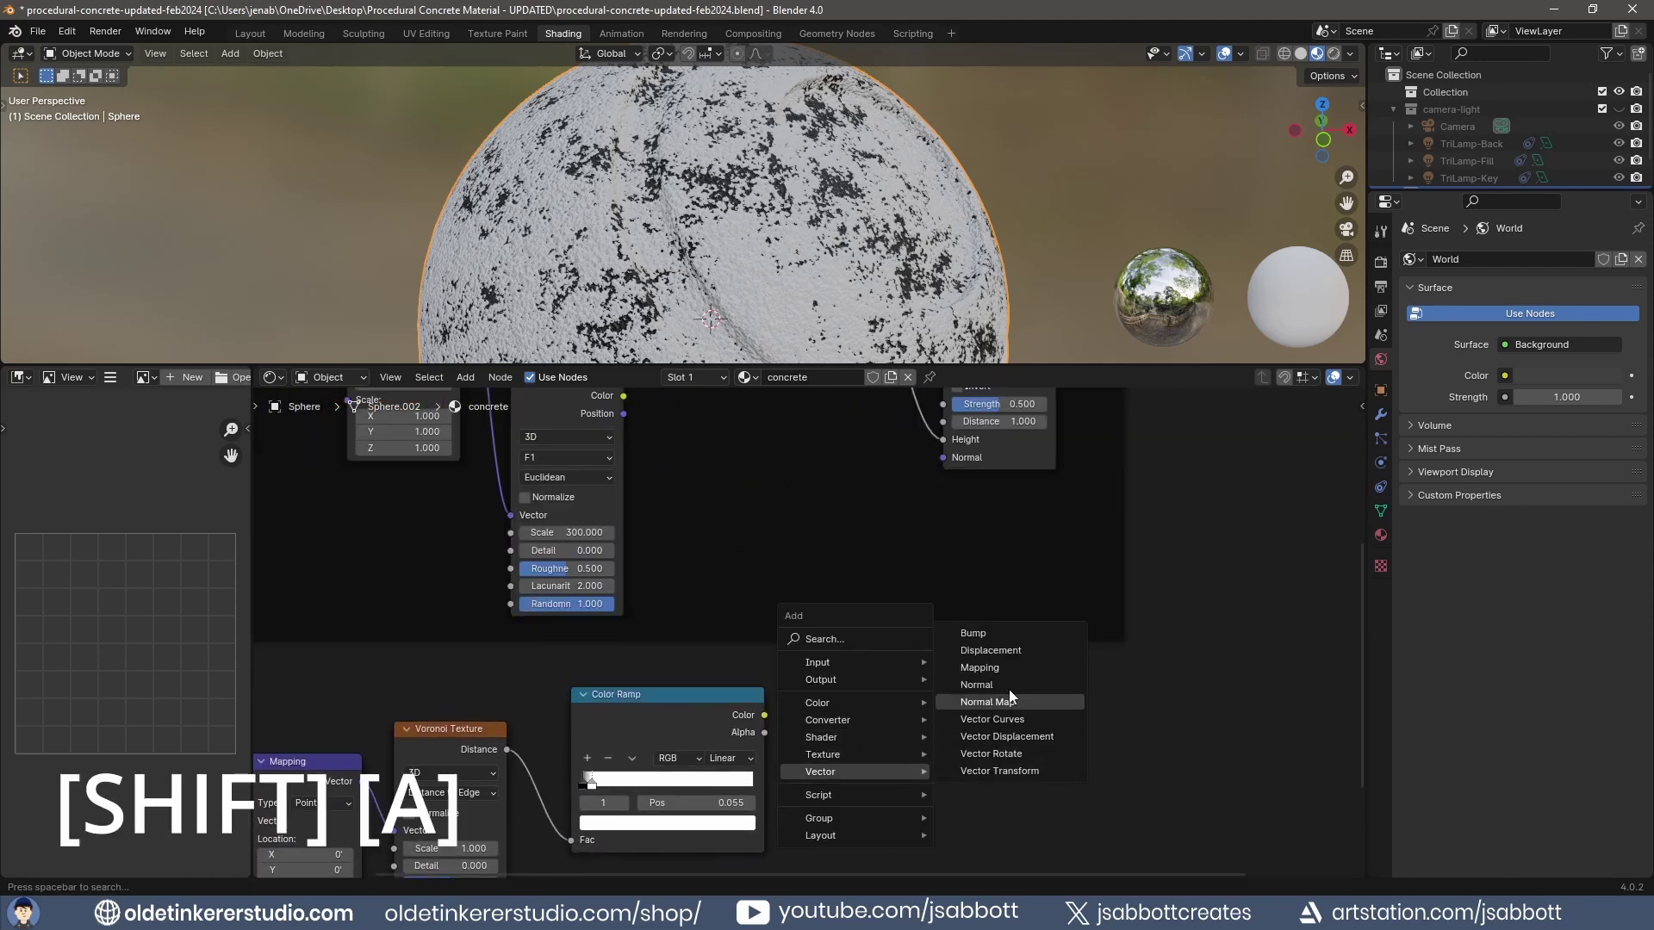
pyautogui.click(994, 632)
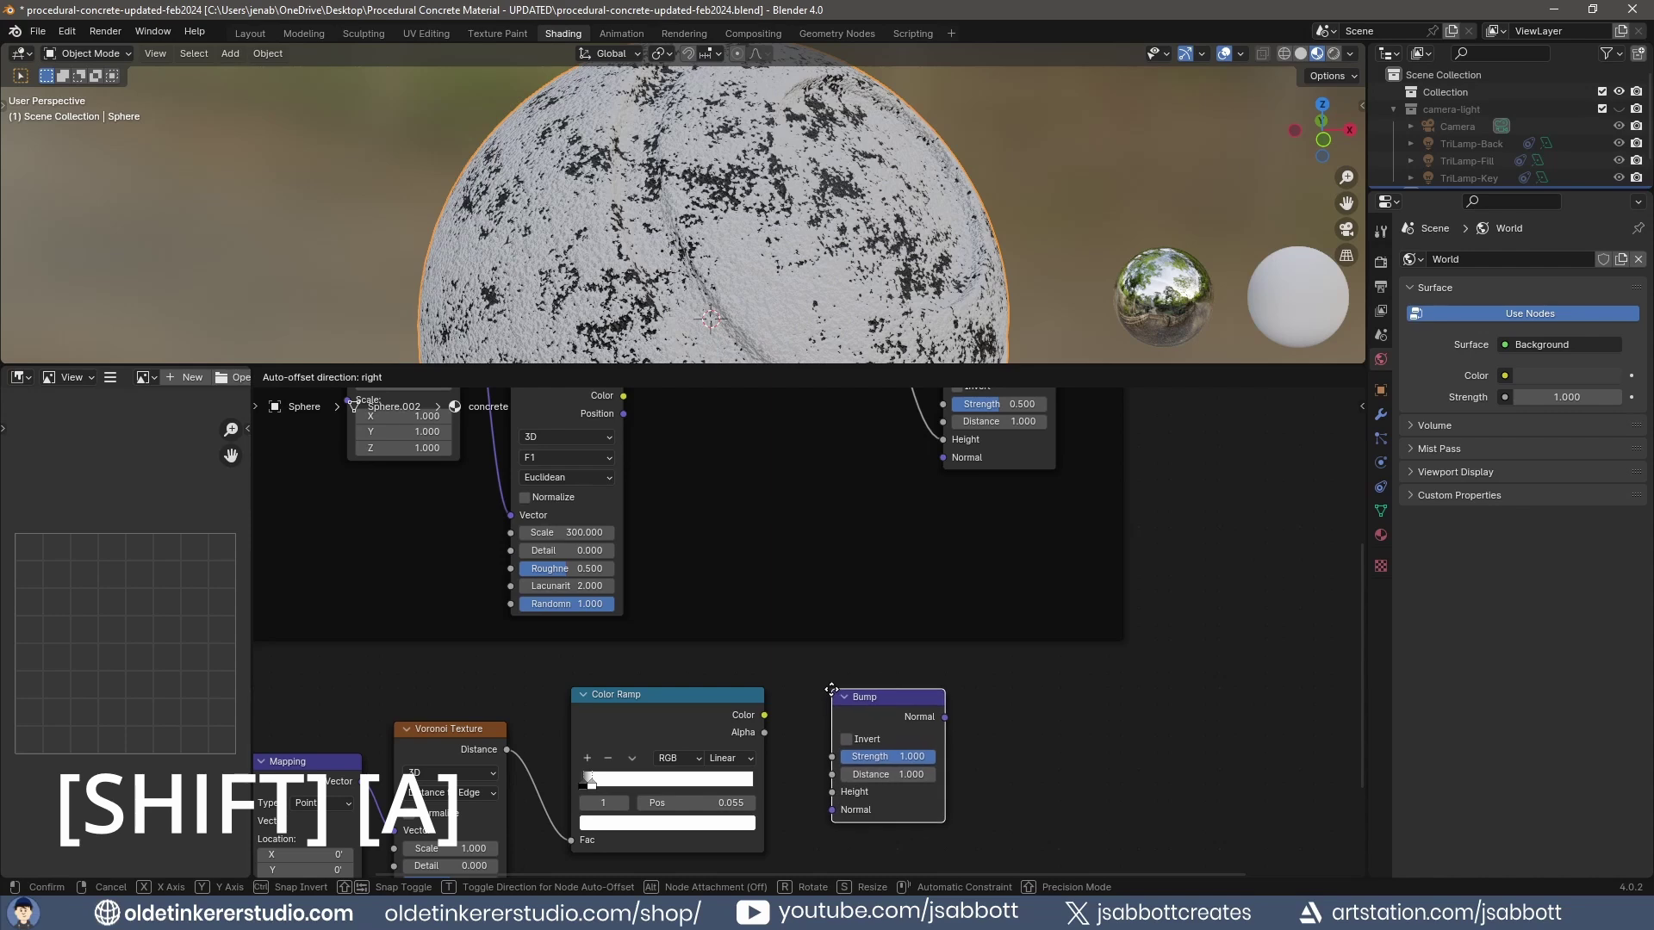
pyautogui.click(832, 690)
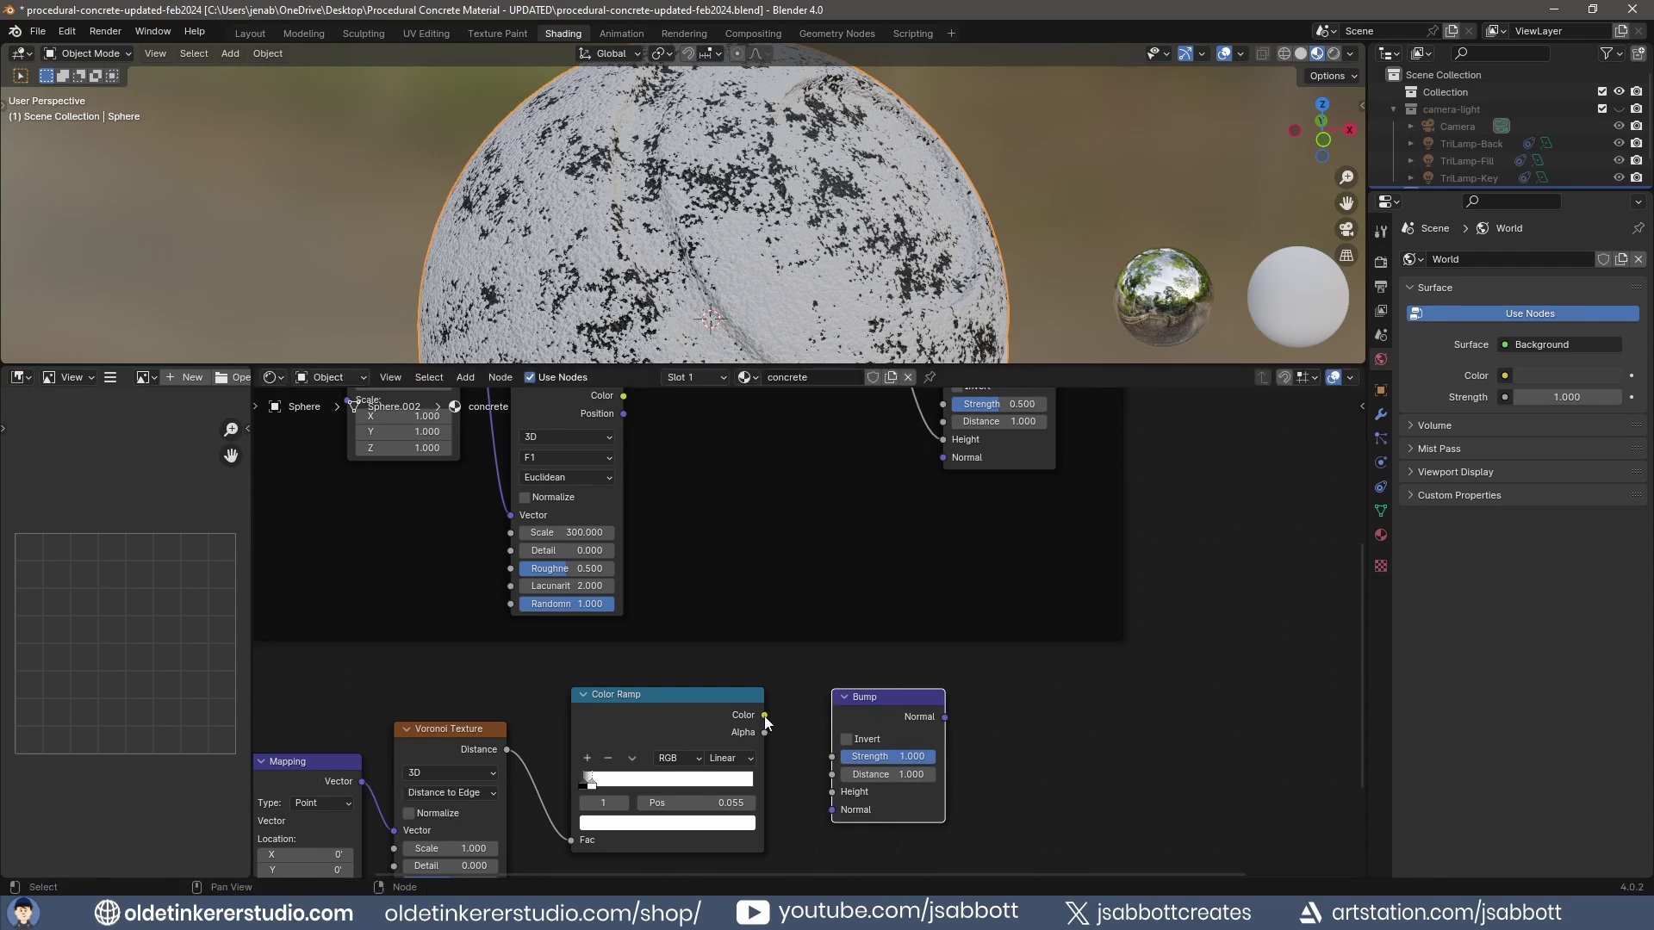
pyautogui.moveTo(763, 716); pyautogui.dragTo(833, 798)
pyautogui.moveTo(944, 716); pyautogui.dragTo(944, 458)
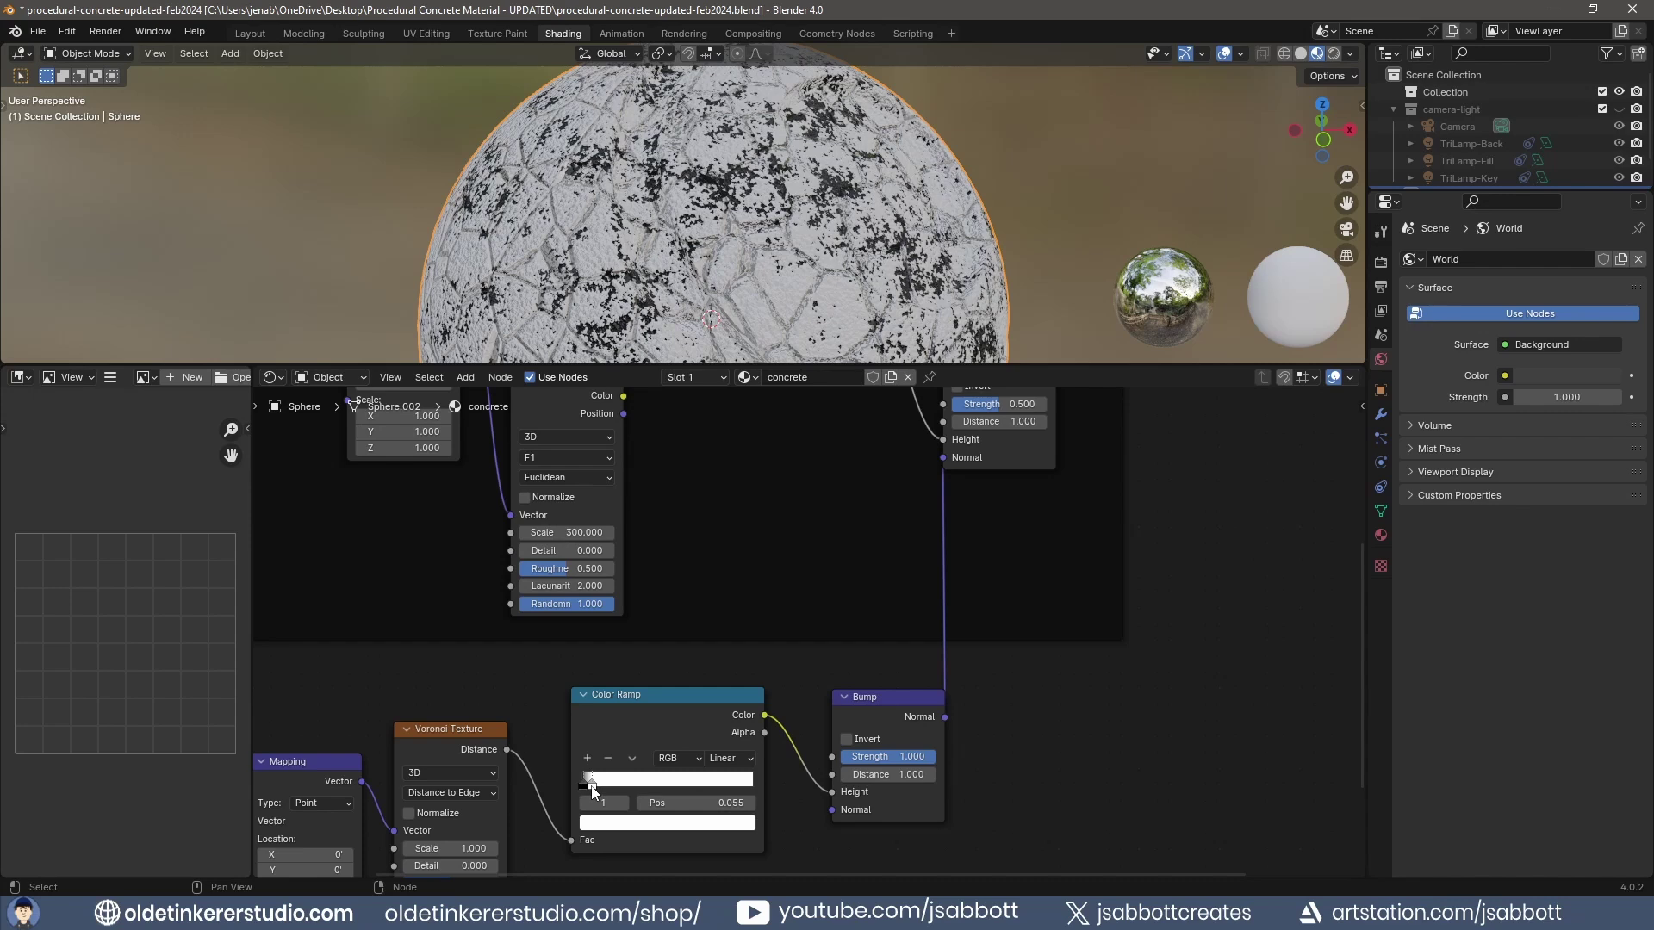
# Move the white ramp stop to 0.023 and set the crack Voronoi scale to 2
pyautogui.moveTo(592, 791); pyautogui.dragTo(587, 792)
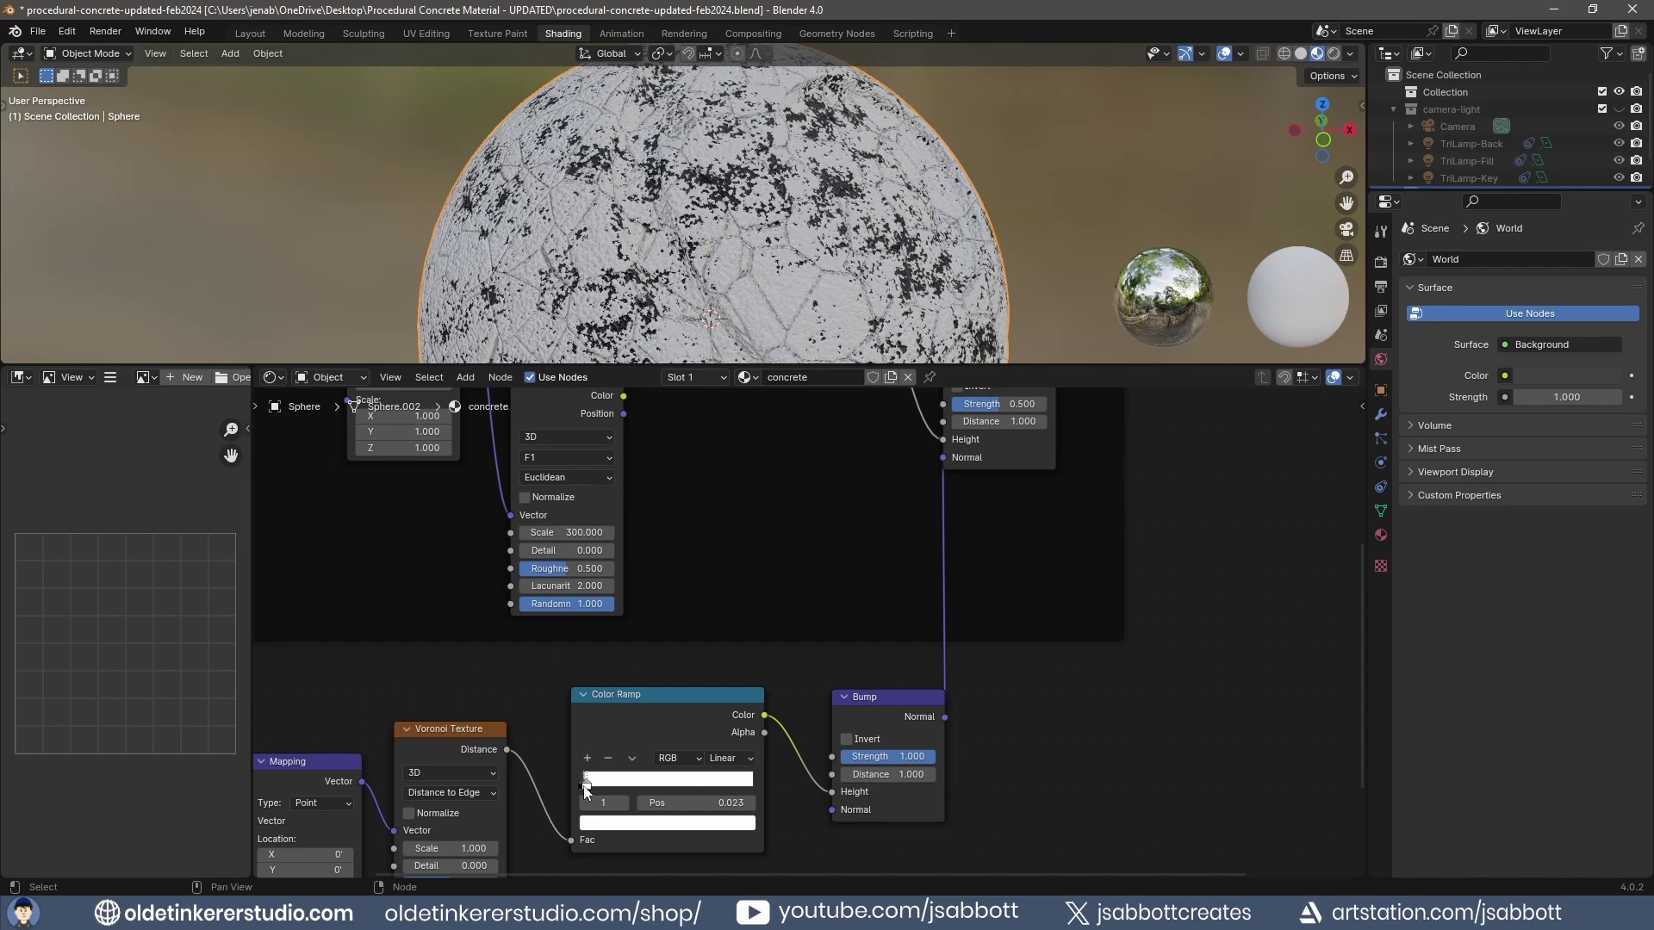
pyautogui.moveTo(515, 835); pyautogui.dragTo(612, 688, button='middle')
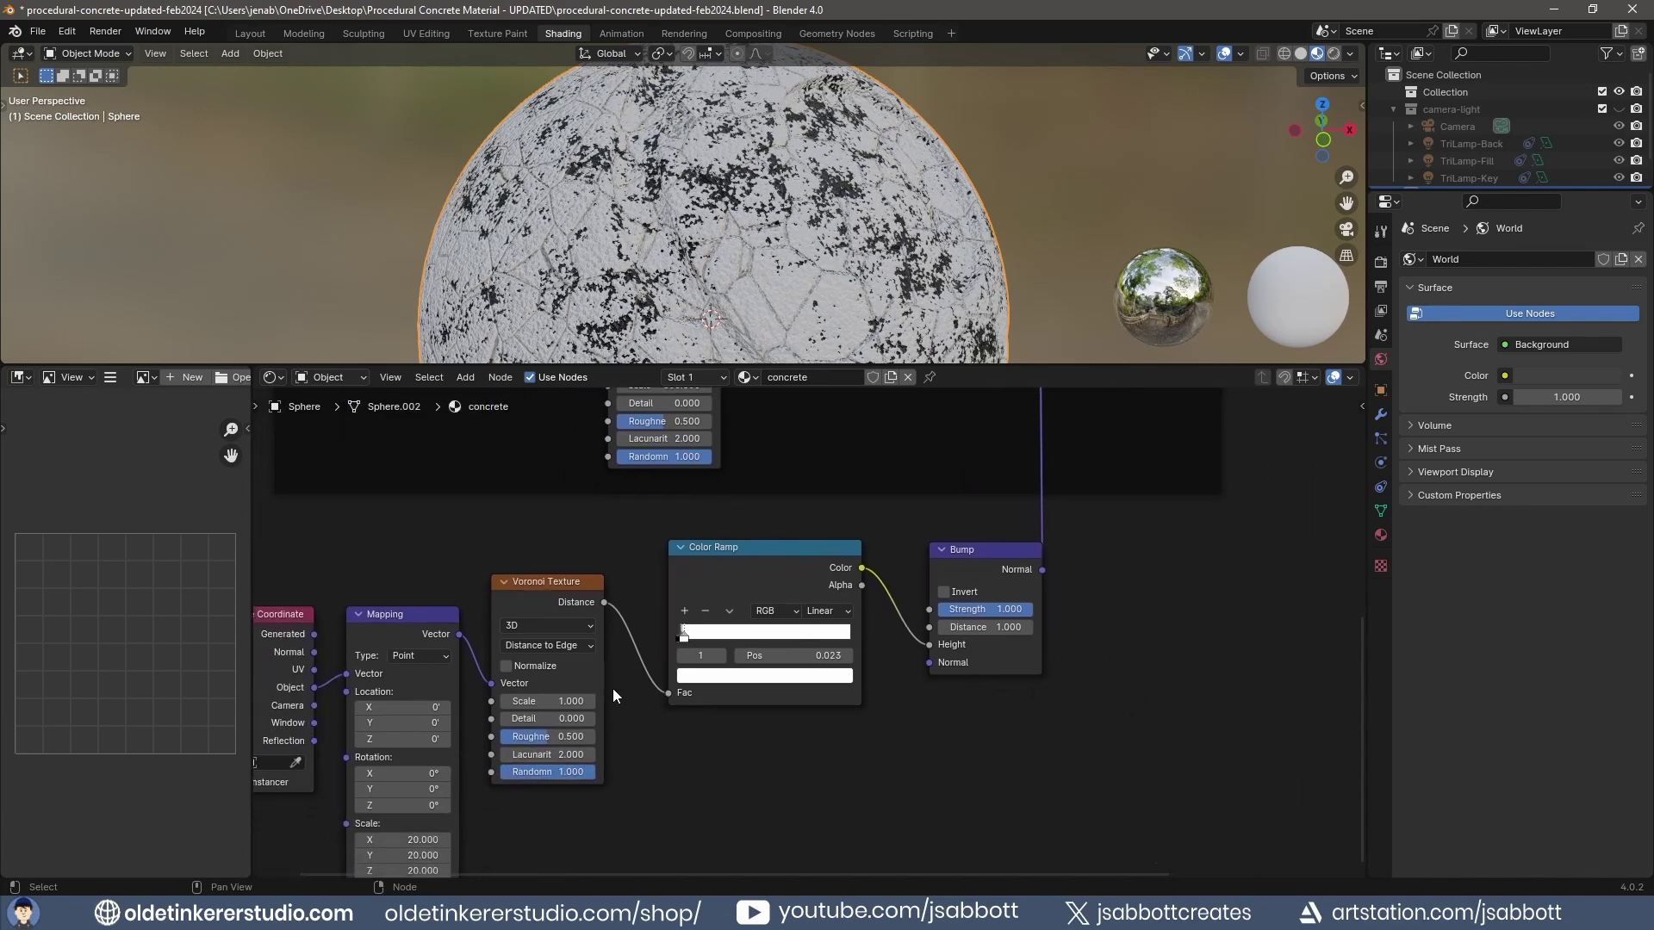
pyautogui.moveTo(560, 702)
pyautogui.mouseDown()
pyautogui.moveTo(603, 701)
pyautogui.moveTo(586, 701)
pyautogui.mouseUp()
pyautogui.click(544, 704)
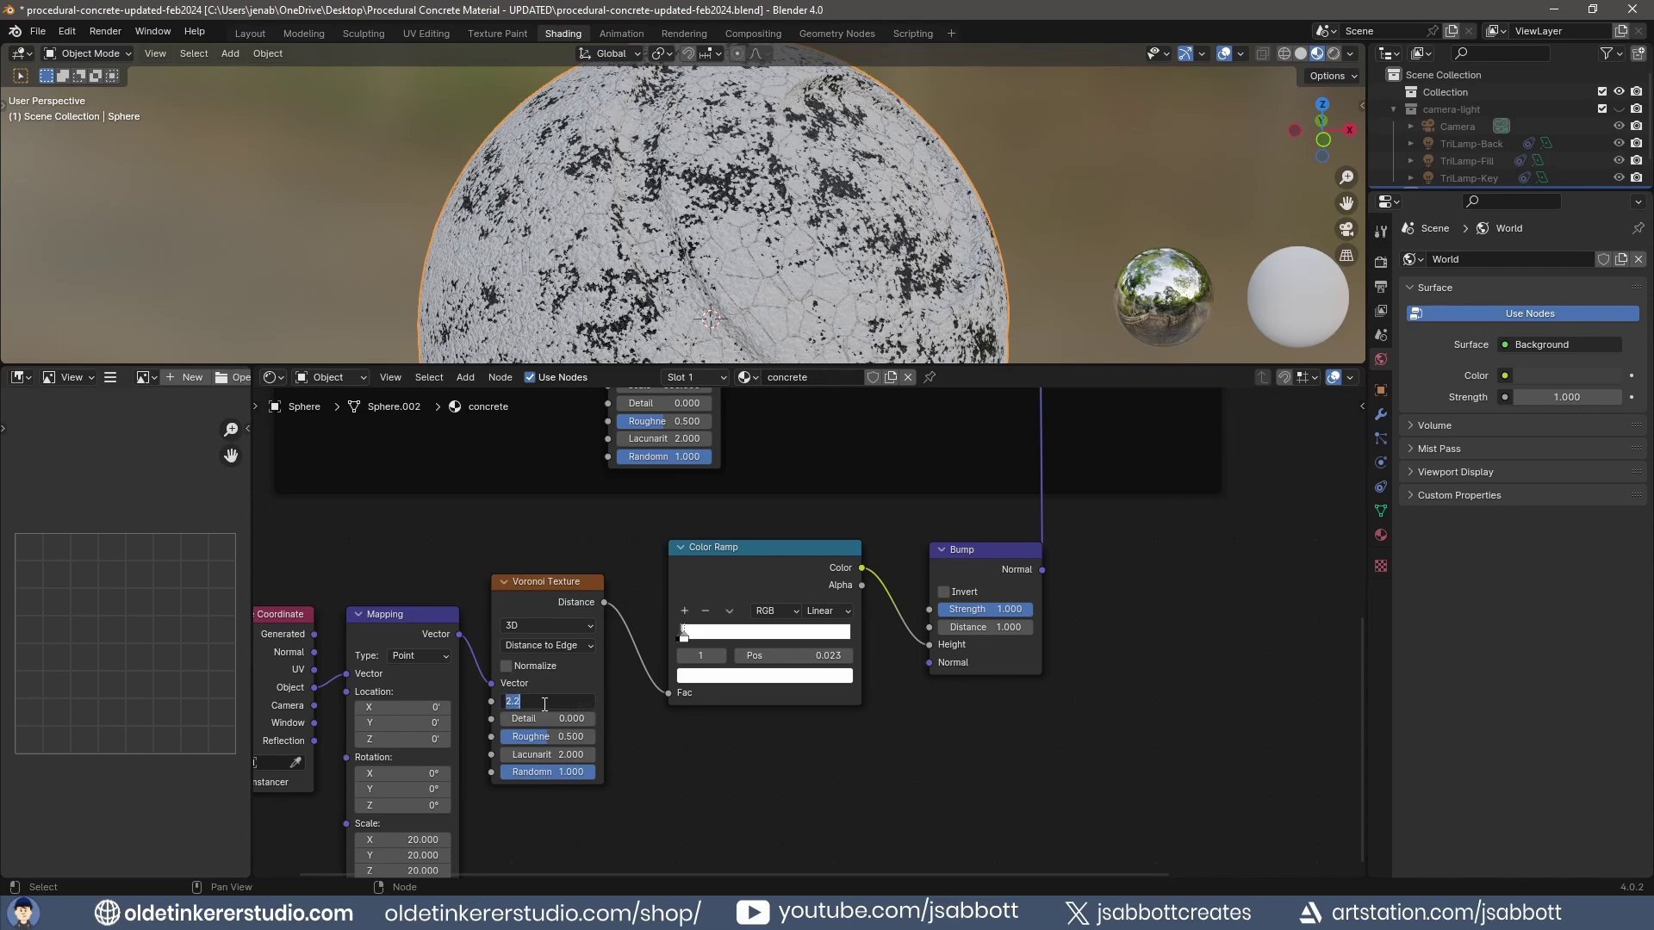
pyautogui.write('2')
pyautogui.press('Return')
# Set the crack Bump strength to 0.75
pyautogui.doubleClick(982, 609)
pyautogui.write('0.5')
pyautogui.press('Return')
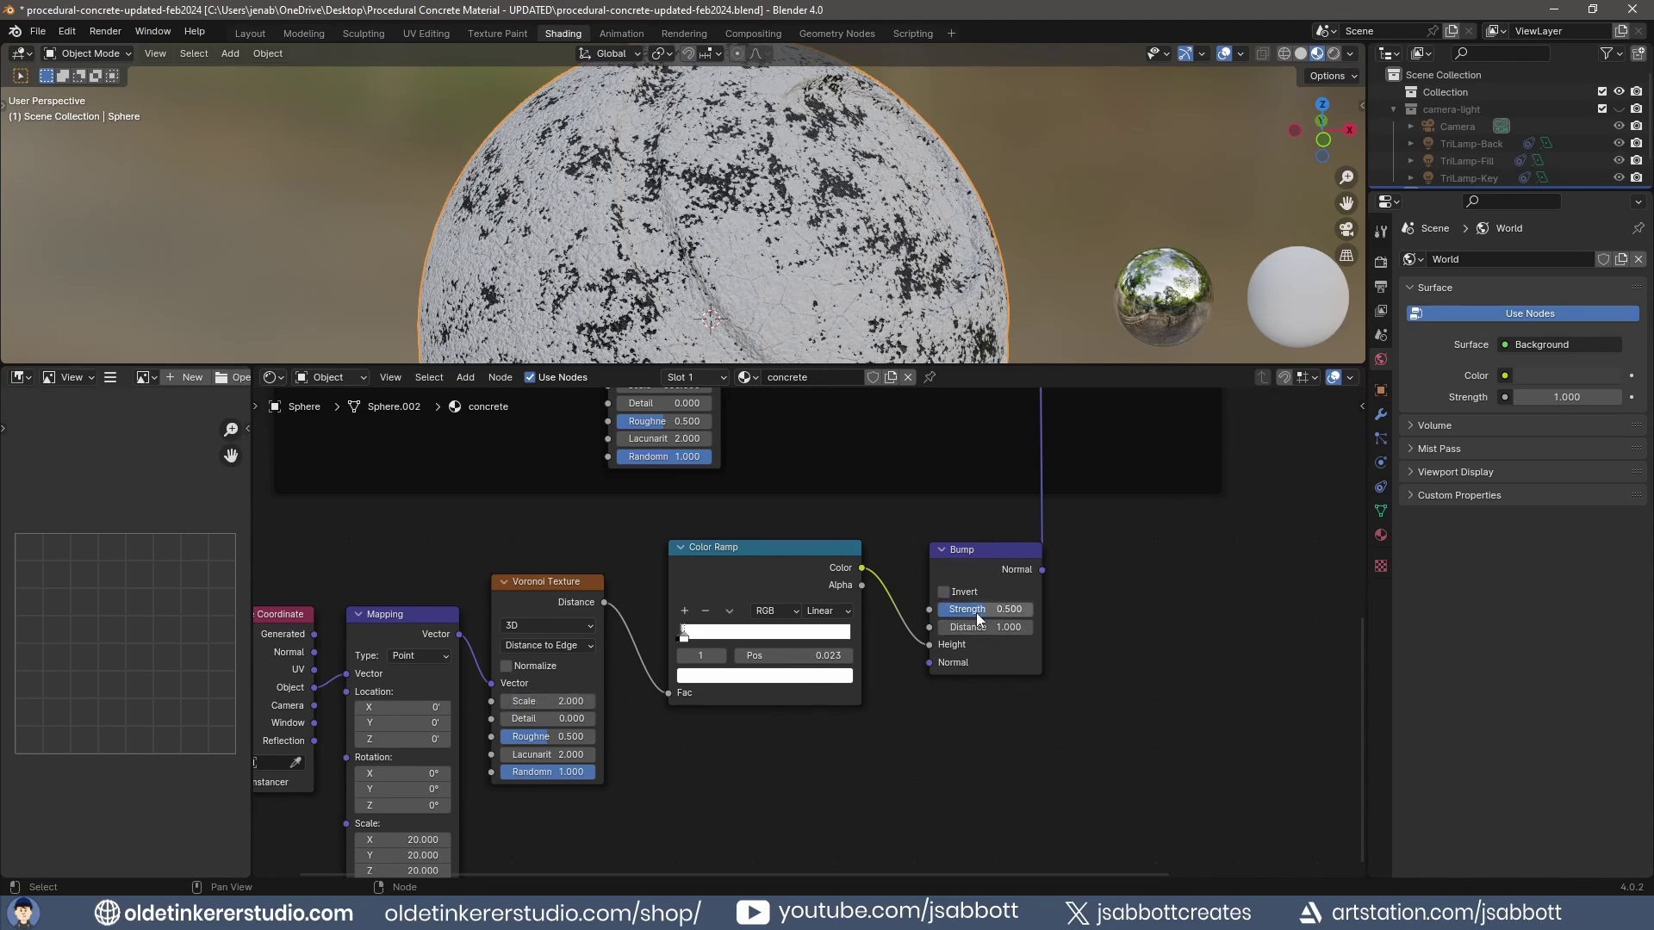
pyautogui.doubleClick(975, 612)
pyautogui.write('0.75')
pyautogui.press('Return')
# Centre the crack nodes in the editor and box-select all five of them
pyautogui.scroll(-2, 1042, 718)
pyautogui.moveTo(922, 790); pyautogui.dragTo(999, 772, button='middle')
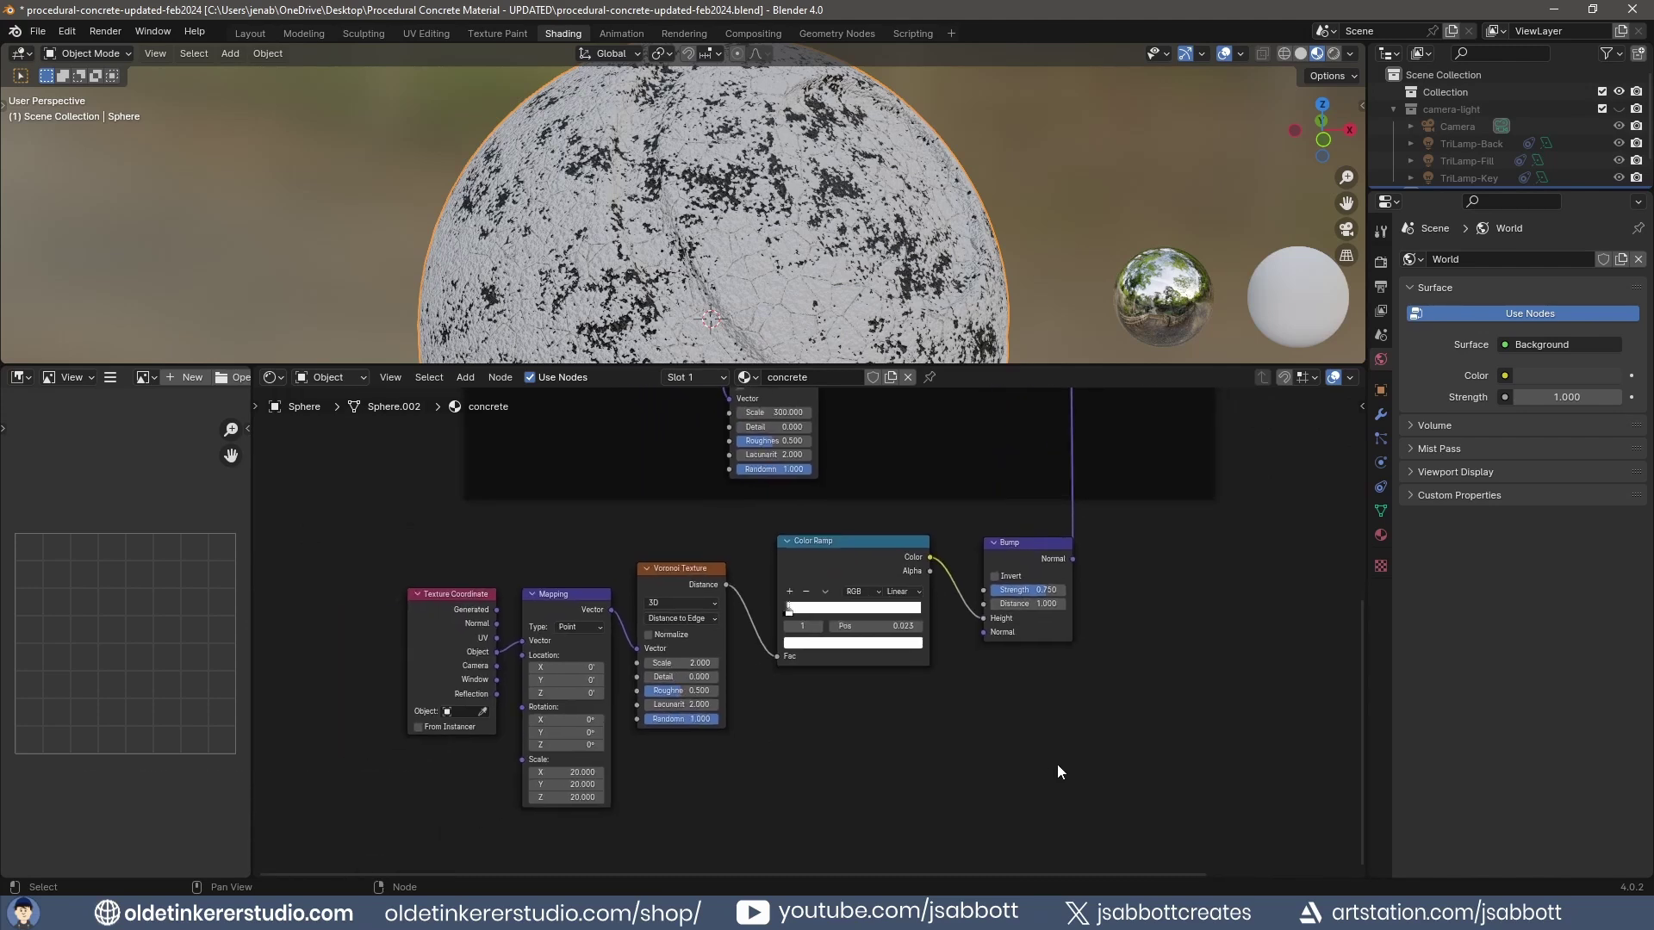
pyautogui.hotkey('ctrl', 'j')
pyautogui.moveTo(307, 524); pyautogui.dragTo(1108, 763)
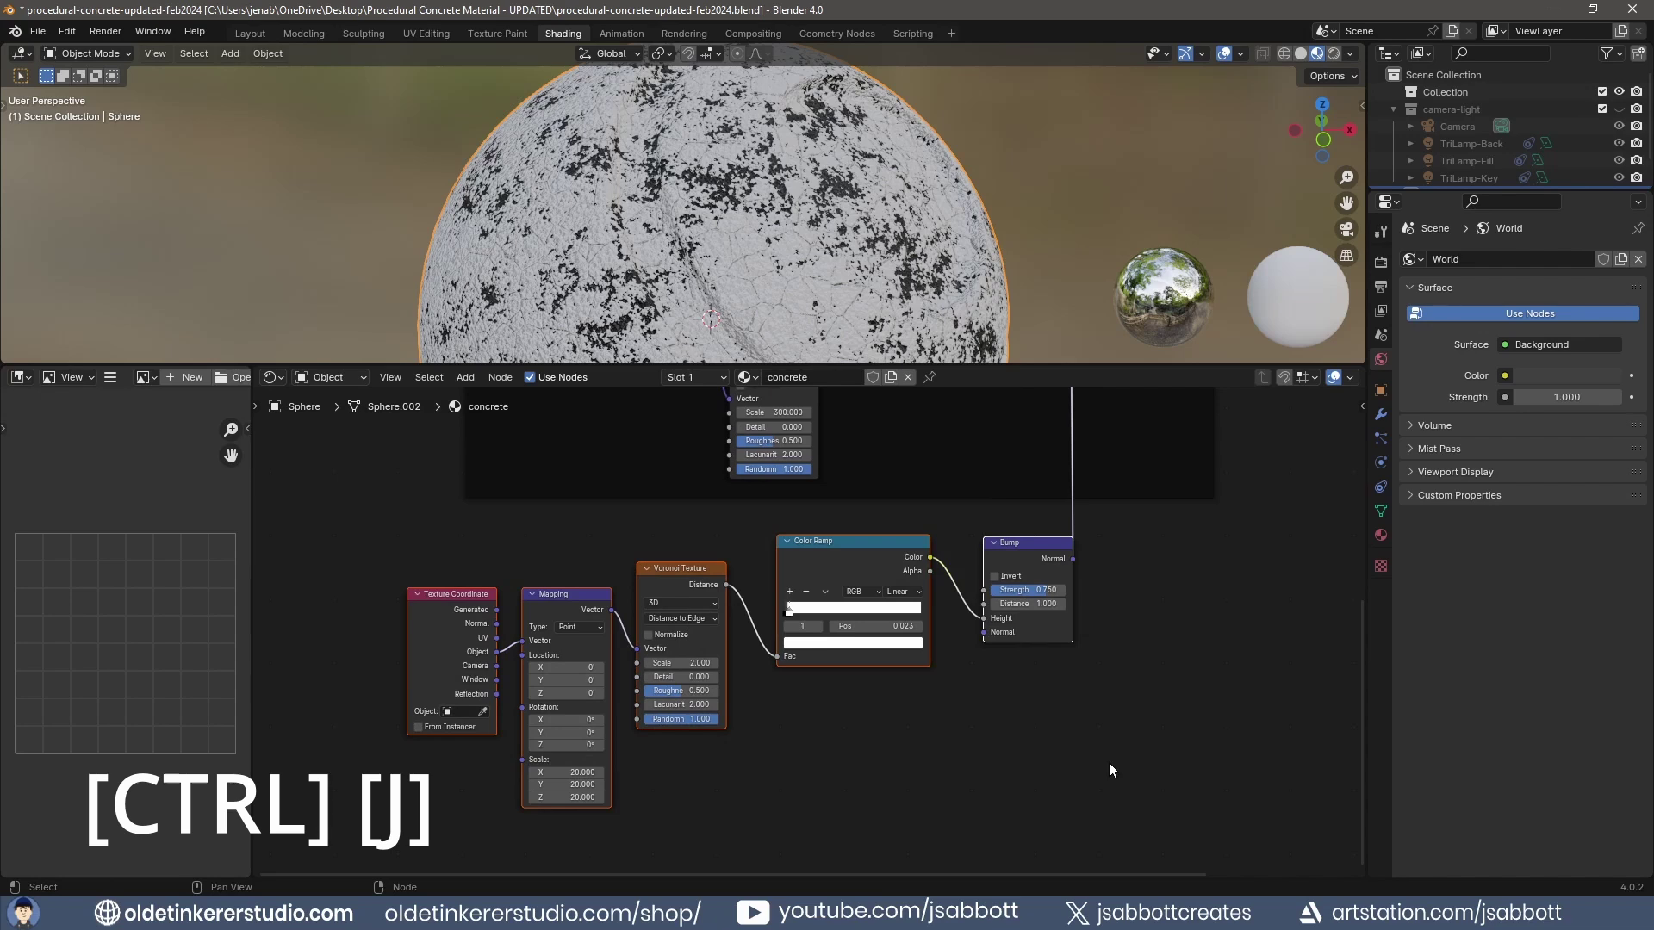
# Wrap the selected crack nodes in a frame labelled 'concrete cracks'
pyautogui.hotkey('ctrl', 'j')
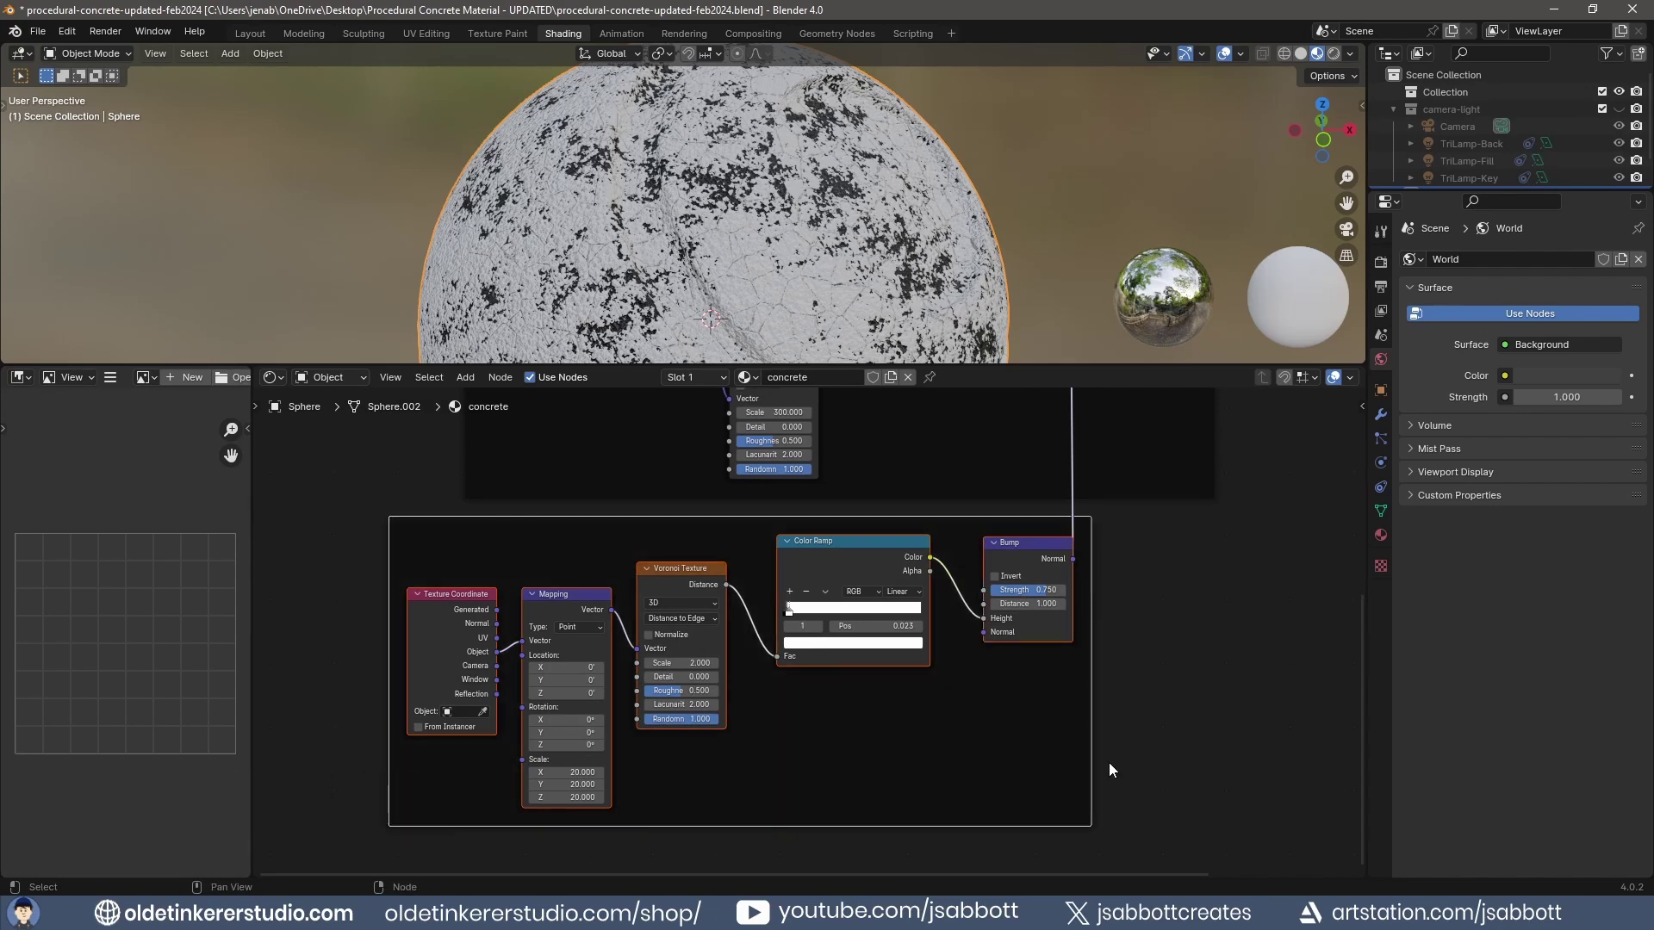
pyautogui.rightClick(821, 763)
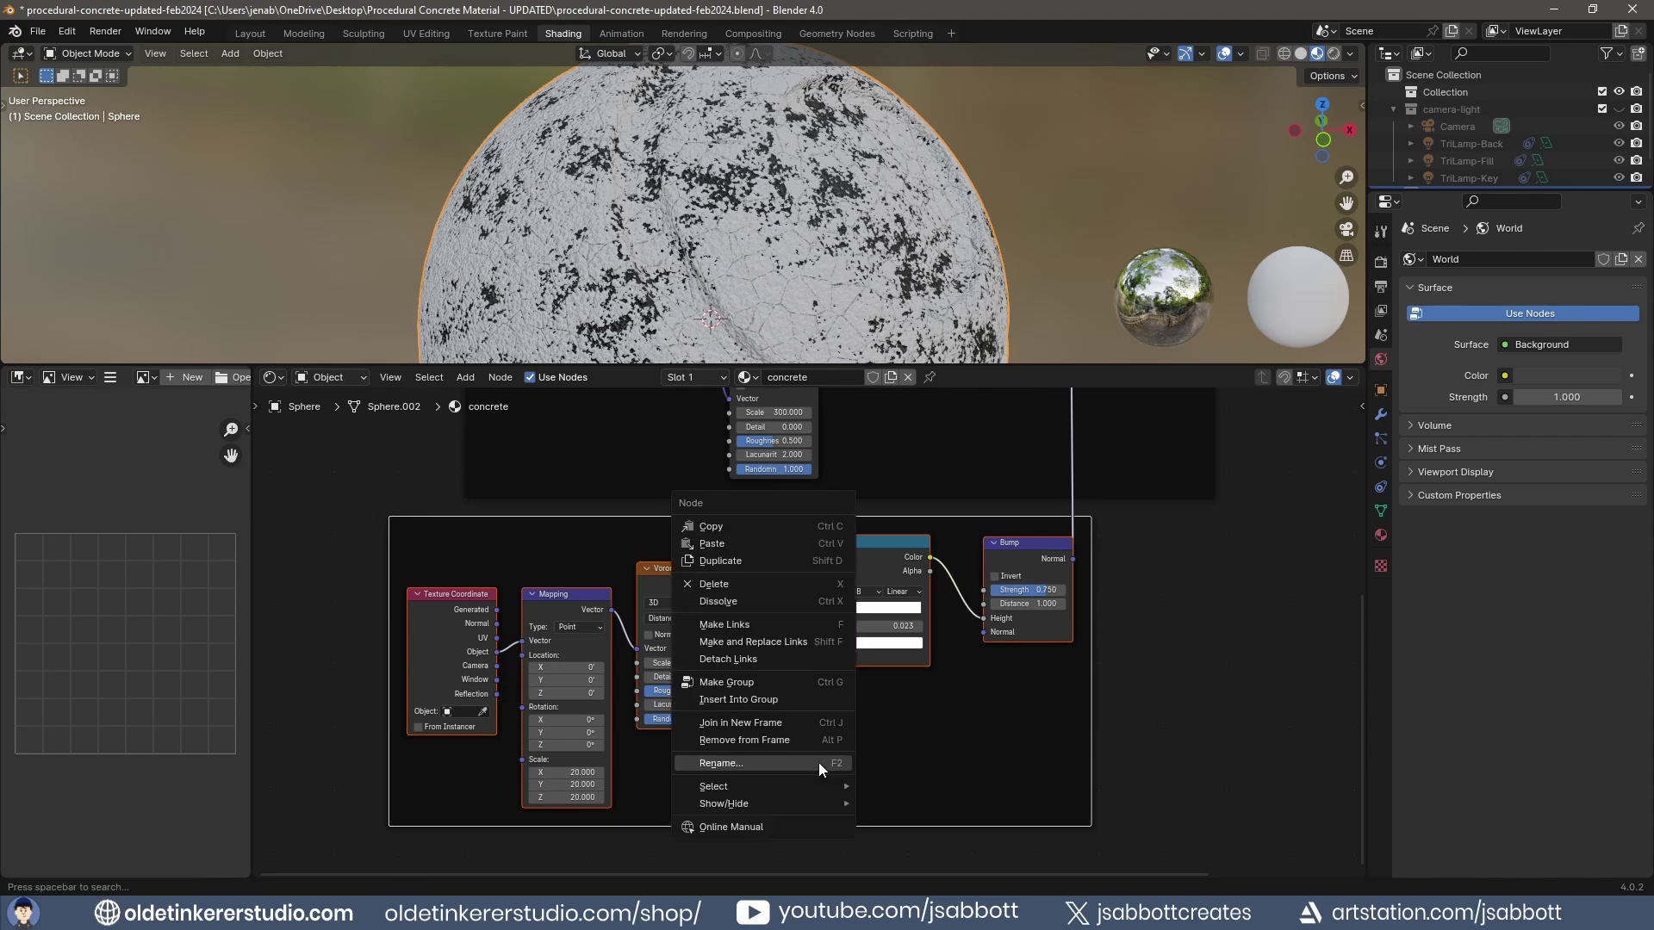
pyautogui.click(818, 762)
pyautogui.write('concrete ')
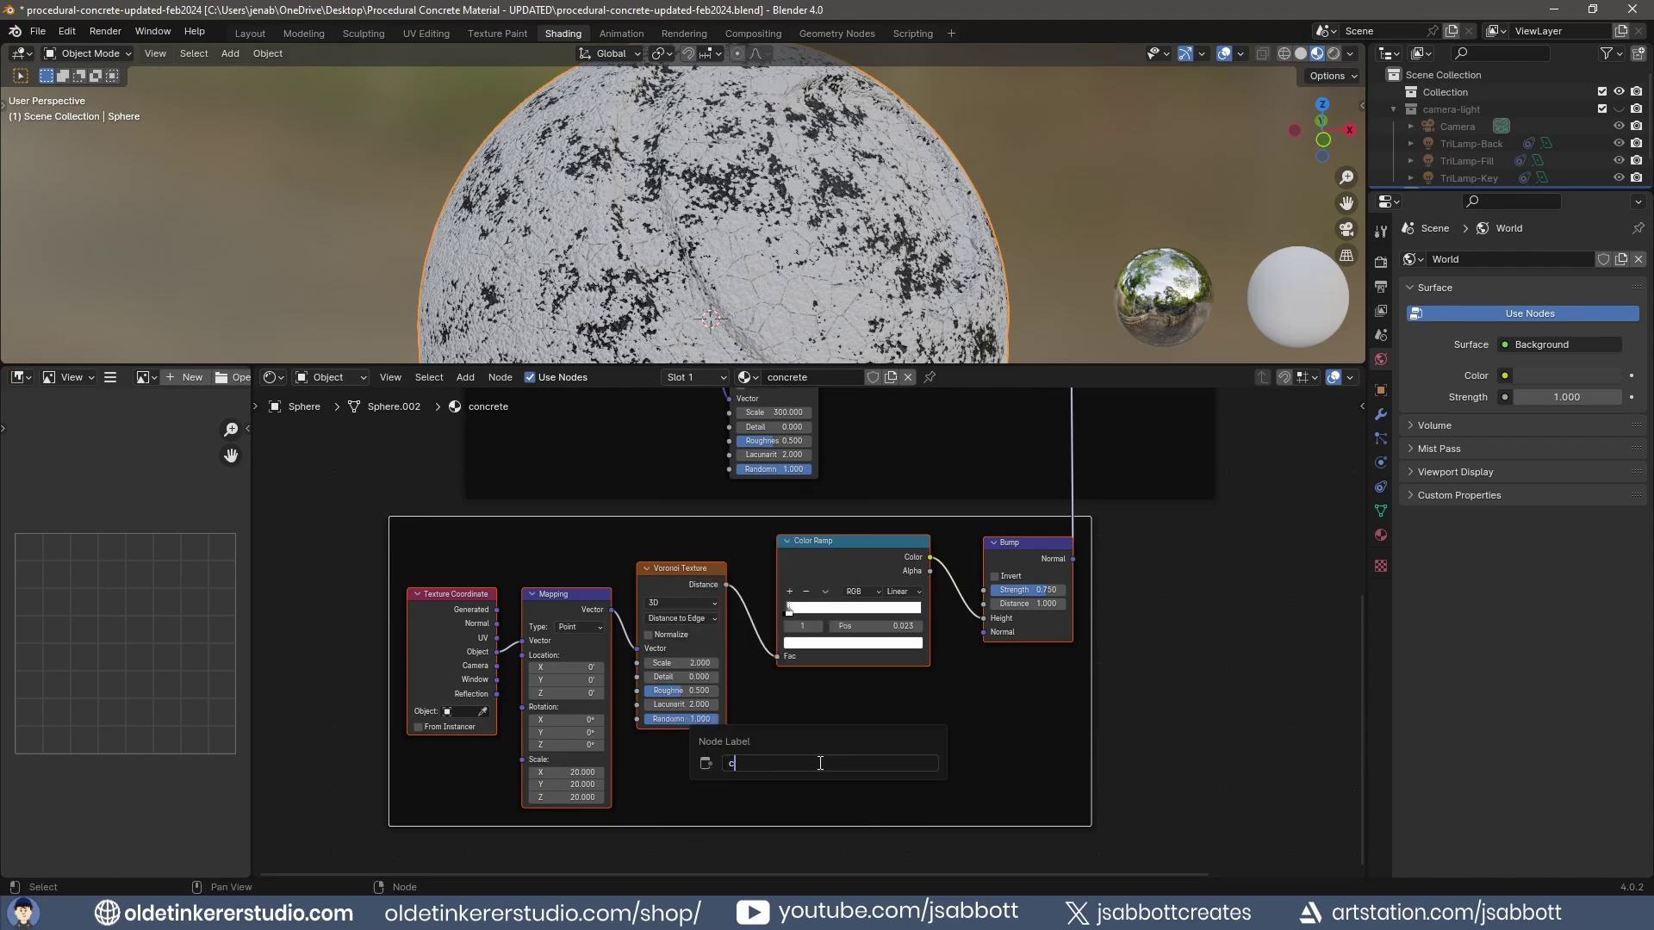
pyautogui.write('cracks')
pyautogui.press('Return')
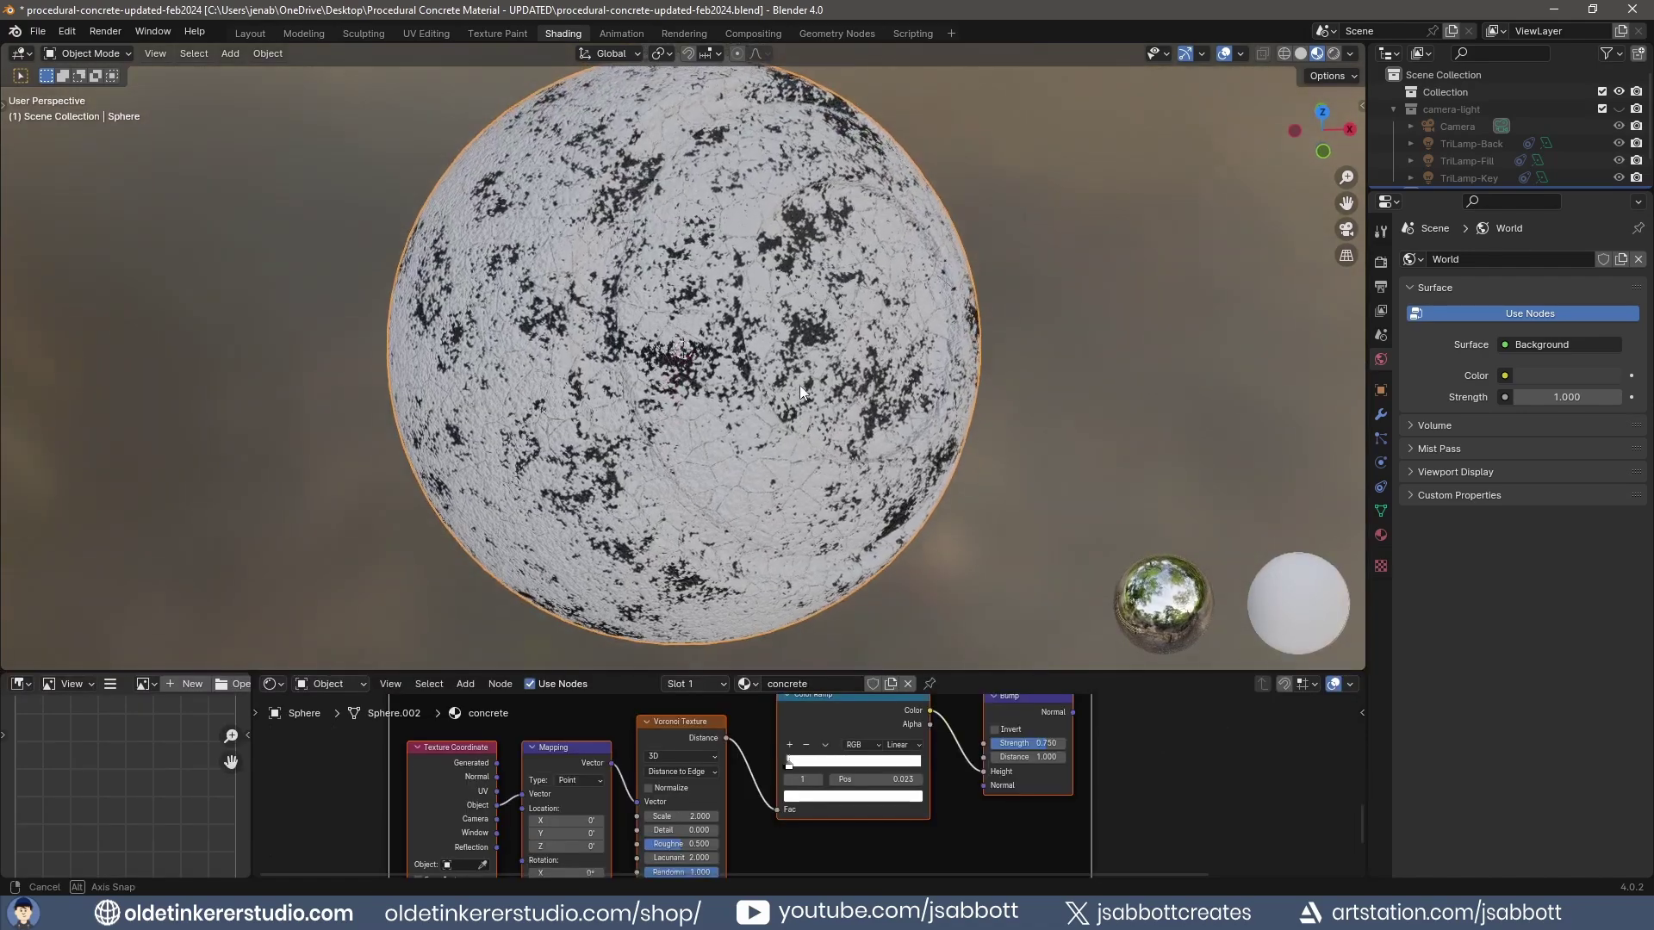
pyautogui.moveTo(799, 385); pyautogui.dragTo(735, 389, button='middle')
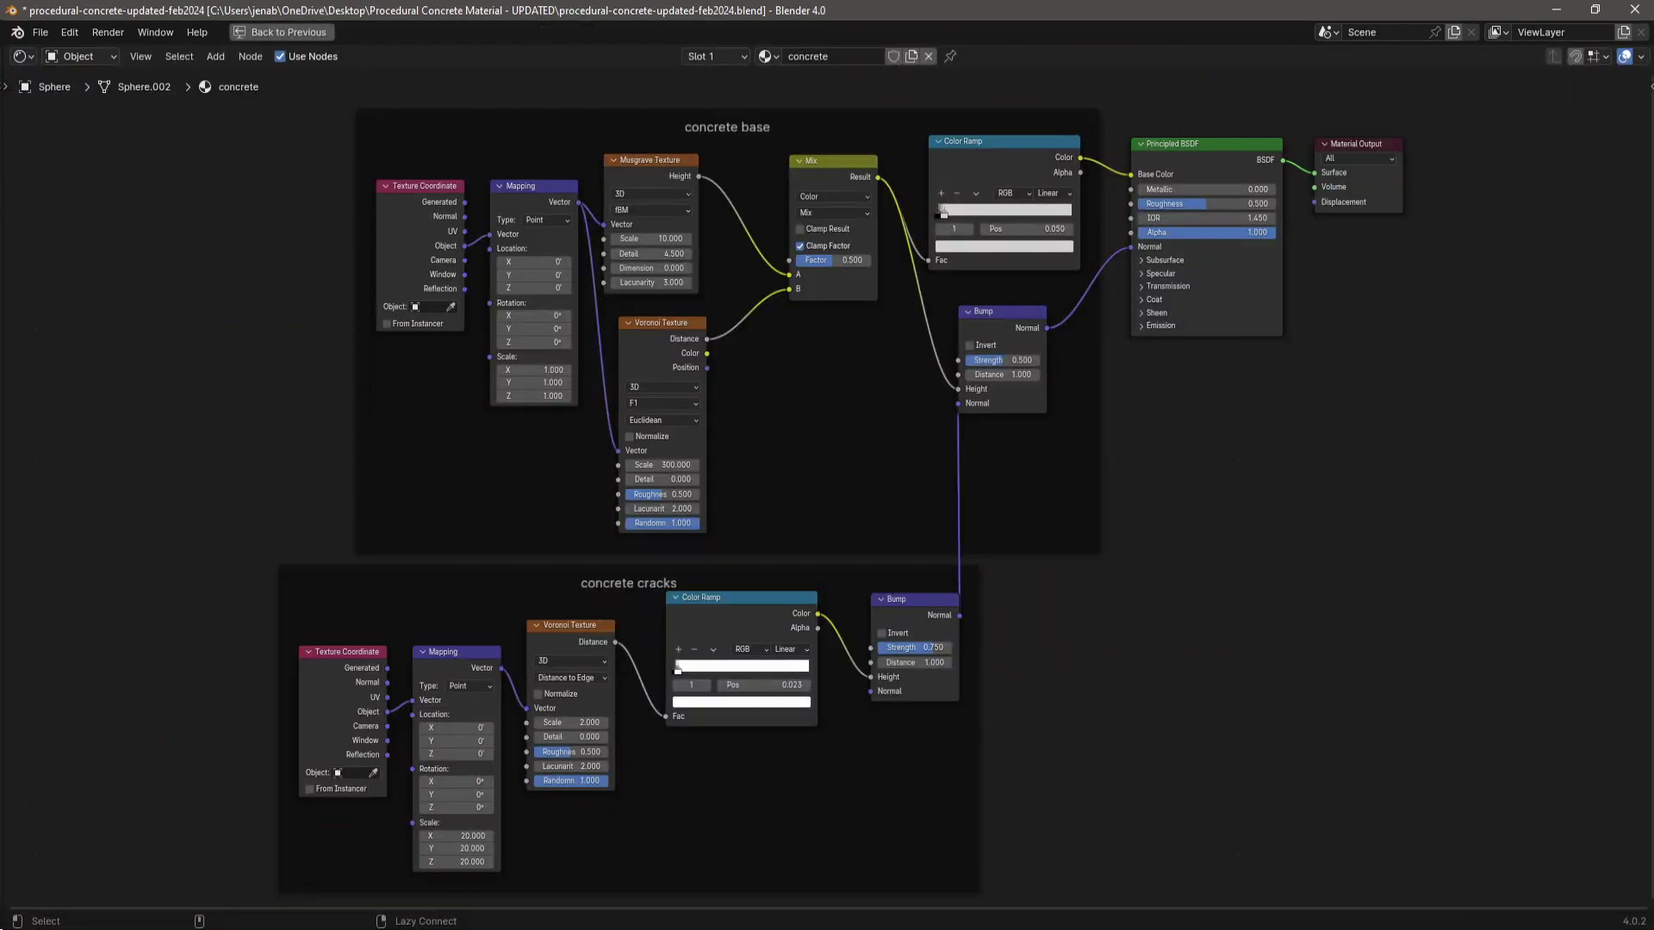